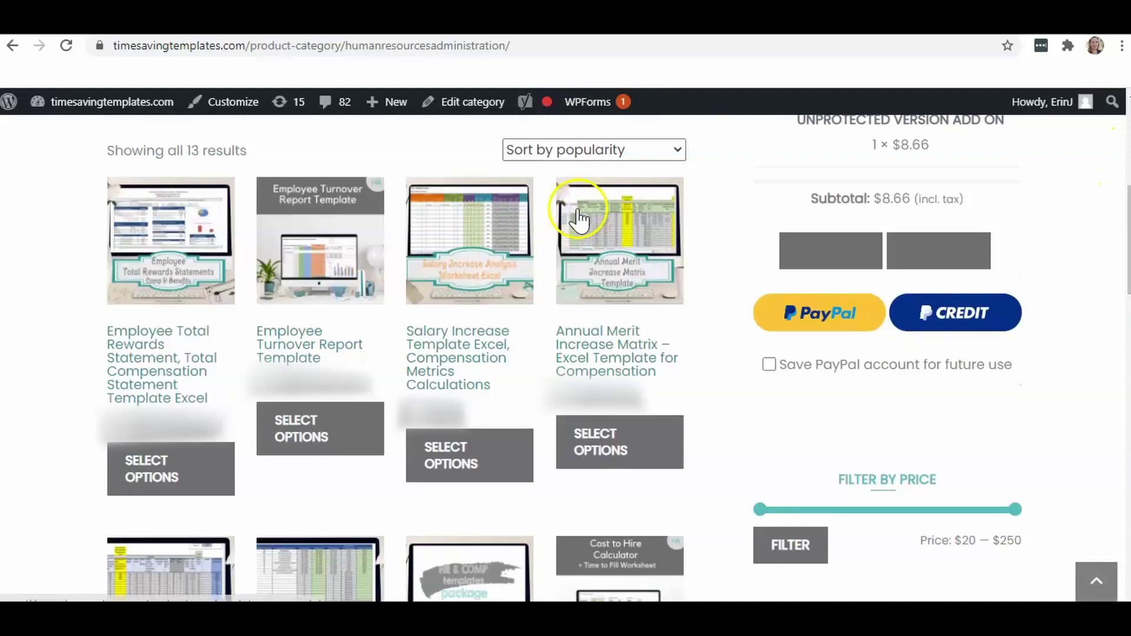
pyautogui.scroll(-5, 579, 218)
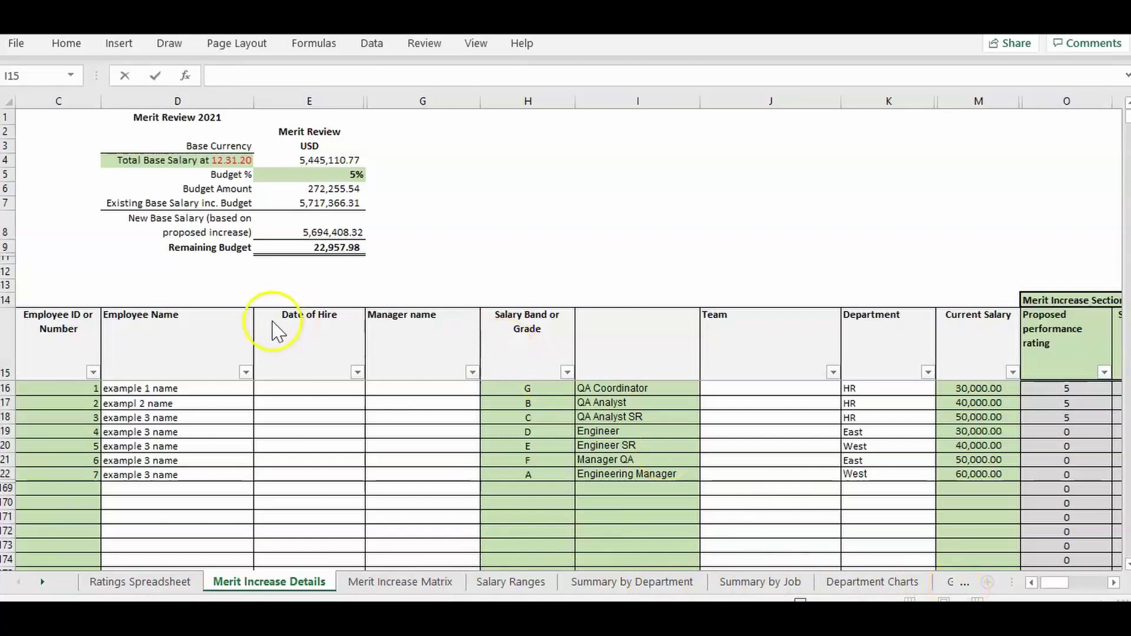
# Step: Examine the employee column headers in row 15 of Merit Increase Details, from Employee ID or Number to the unlabelled job title column
pyautogui.click(106, 328)
pyautogui.click(69, 334)
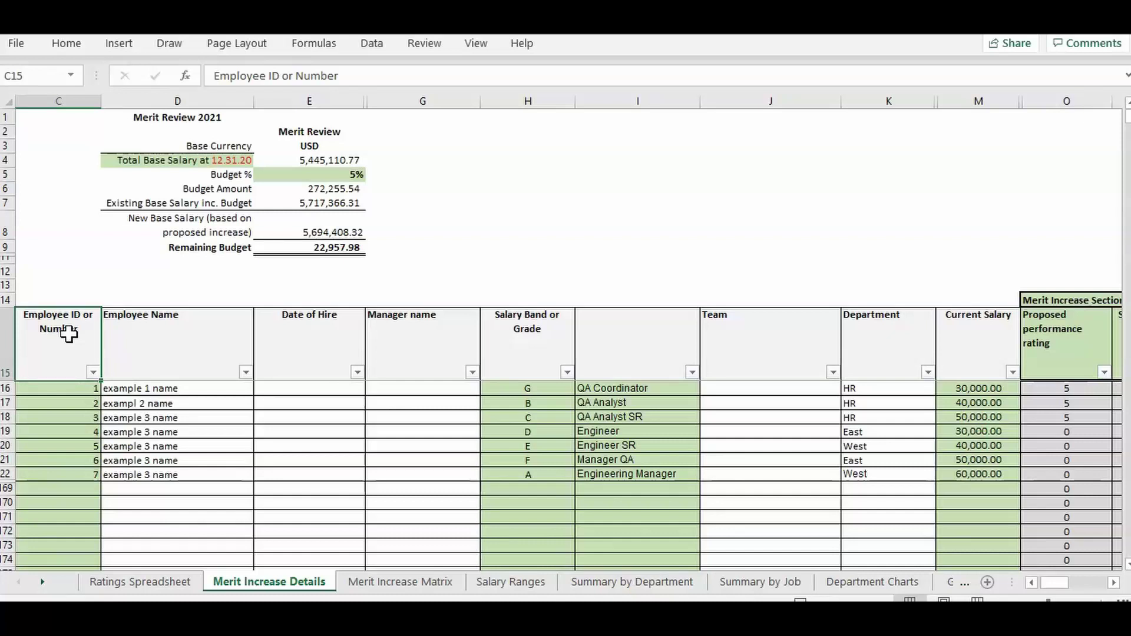
pyautogui.press('Down')
pyautogui.press('Down')
pyautogui.press('Up')
pyautogui.press('Up')
pyautogui.press('Right')
pyautogui.press('Right')
pyautogui.press('Right')
pyautogui.press('Right')
pyautogui.press('Right')
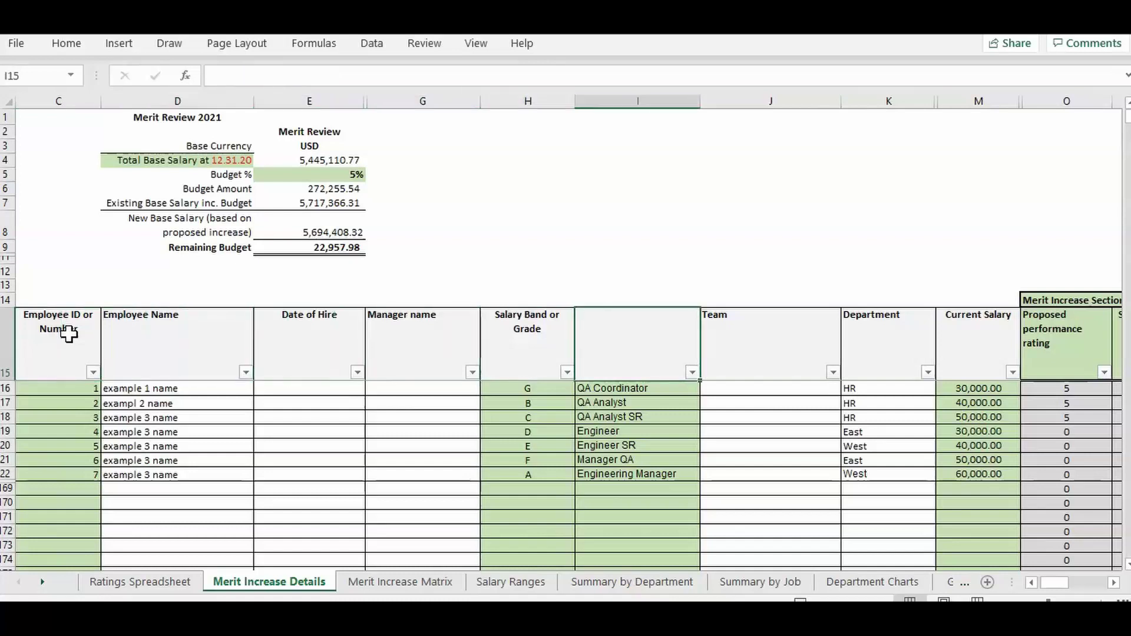
# Step: Examine the Merit Increase Section columns from Proposed performance rating to Position to market/band midpoint, and the Team column
pyautogui.press('Down')
pyautogui.press('Right')
pyautogui.press('Right')
pyautogui.press('Right')
pyautogui.press('Right')
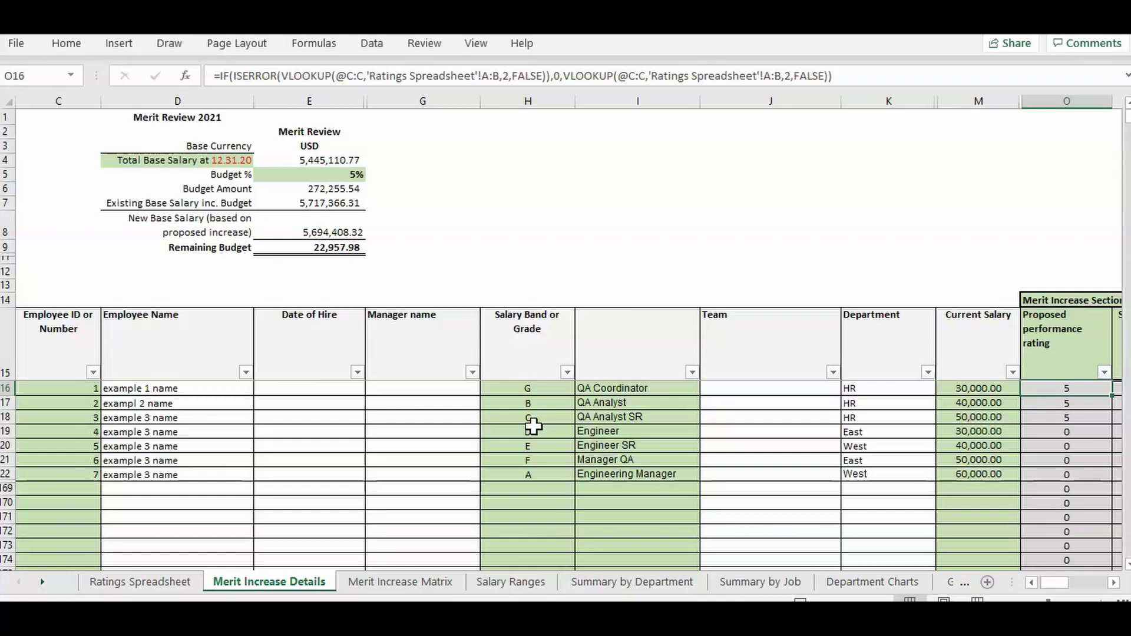
pyautogui.press('Right')
pyautogui.press('Right')
pyautogui.press('Right')
pyautogui.press('Up')
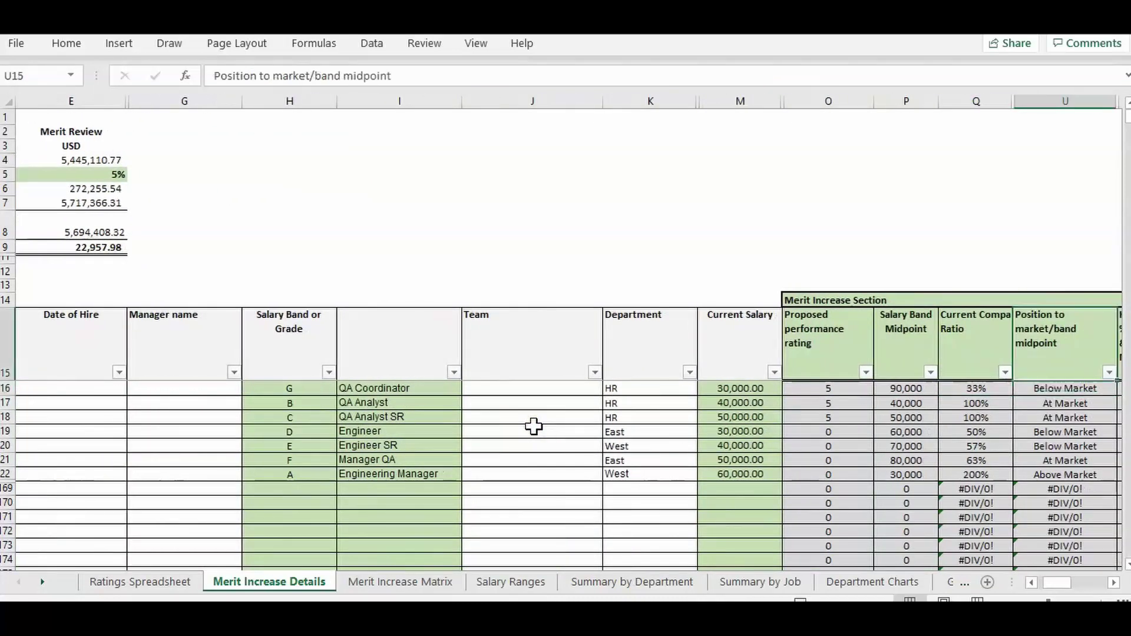
pyautogui.press('Right')
pyautogui.press('Left')
pyautogui.press('Left')
pyautogui.press('Left')
pyautogui.press('Left')
pyautogui.press('Left')
pyautogui.press('Left')
pyautogui.press('Left')
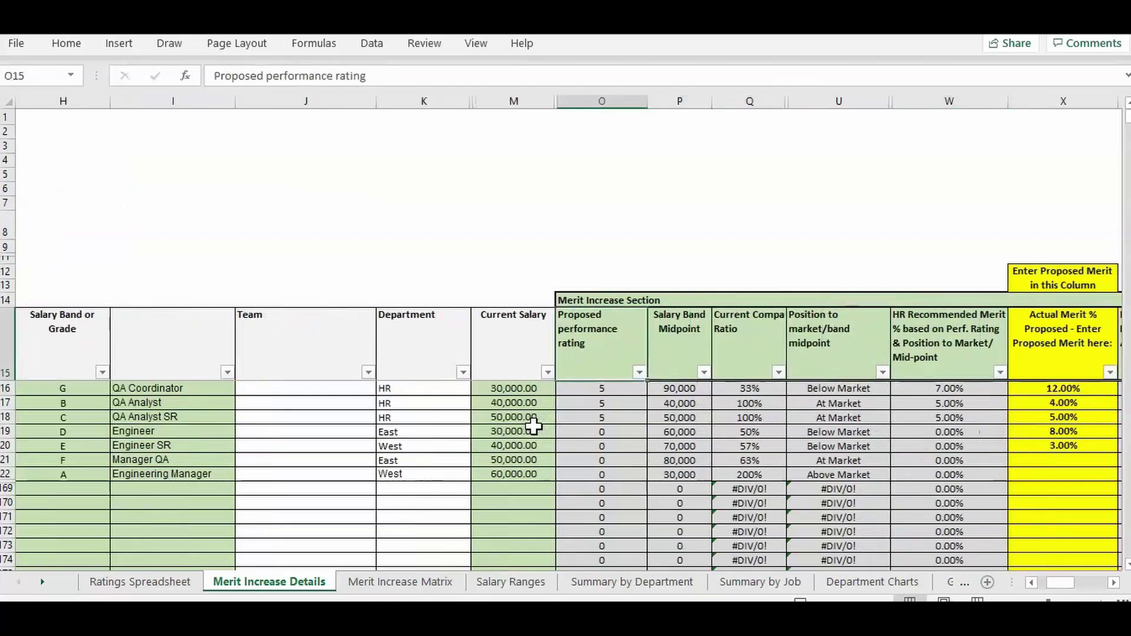
pyautogui.press('Down')
pyautogui.press('Down')
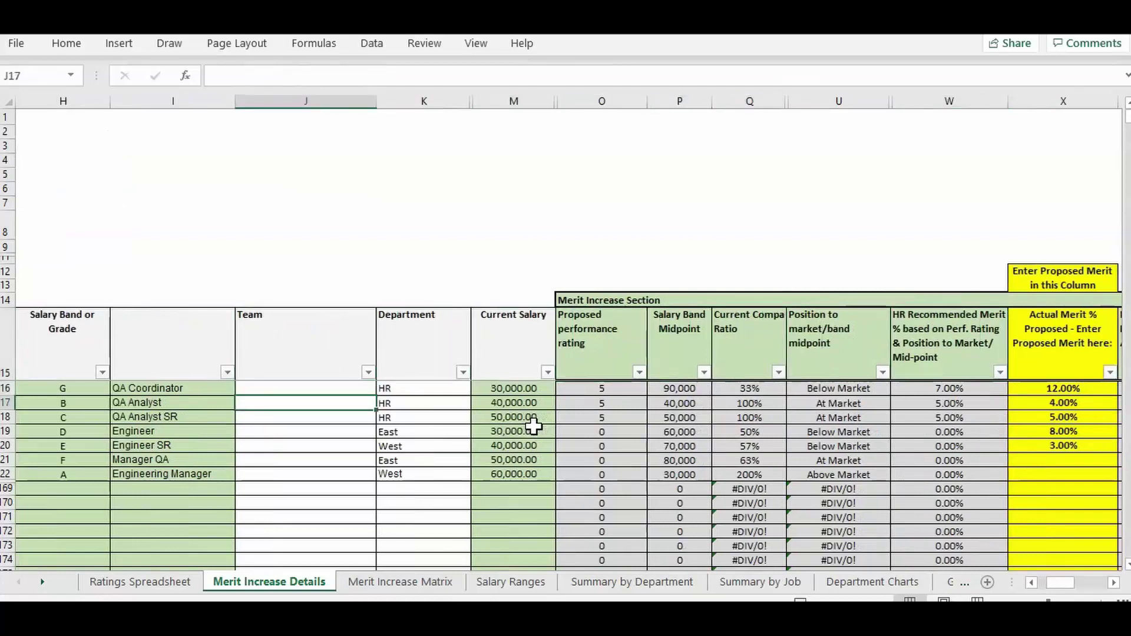
# Step: Go back to the start of the table and examine the Location through Manager name columns
pyautogui.press('Right')
pyautogui.press('Left')
pyautogui.press('Home')
pyautogui.press('Right')
pyautogui.press('Right')
pyautogui.press('Right')
pyautogui.press('Right')
pyautogui.press('Right')
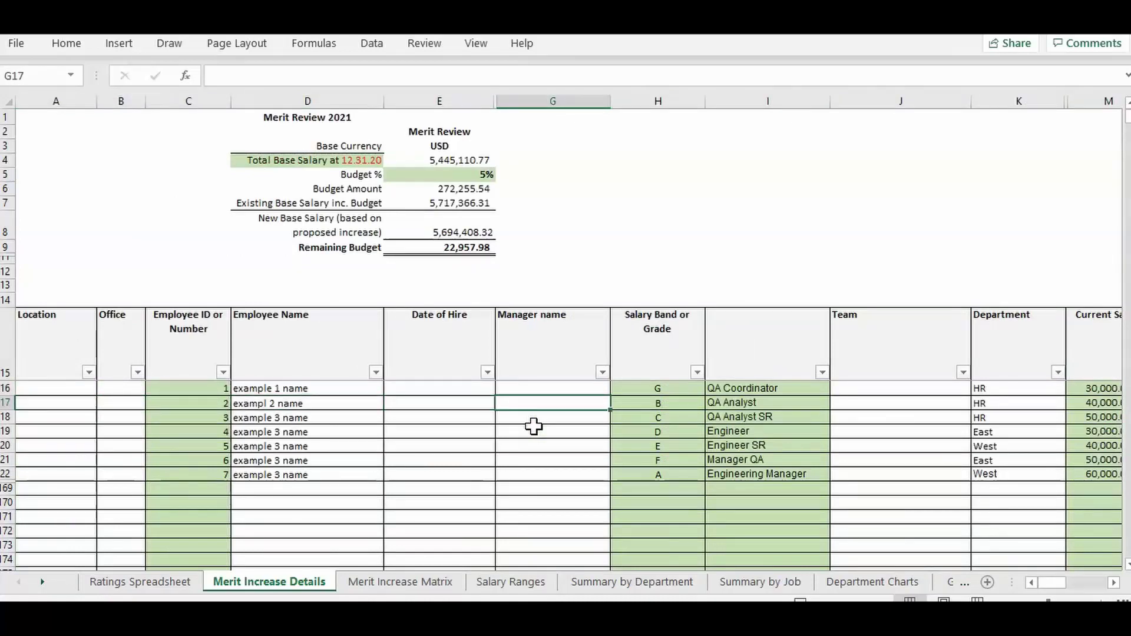
pyautogui.press('Left')
pyautogui.press('Up')
pyautogui.press('Up')
# Step: Look across the merit section columns and single out column X, Actual Merit % Proposed, as the entry column
pyautogui.press('Right')
pyautogui.press('Right')
pyautogui.press('Right')
pyautogui.press('Right')
pyautogui.press('Right')
pyautogui.press('Right')
pyautogui.press('Right')
pyautogui.press('Right')
pyautogui.press('Right')
pyautogui.press('Right')
pyautogui.press('Right')
pyautogui.press('Right')
pyautogui.press('Right')
pyautogui.press('Right')
pyautogui.press('Right')
pyautogui.press('Right')
pyautogui.press('Right')
pyautogui.press('Left')
pyautogui.press('Left')
pyautogui.press('Left')
pyautogui.press('Left')
pyautogui.press('Down')
pyautogui.press('Down')
pyautogui.press('Left')
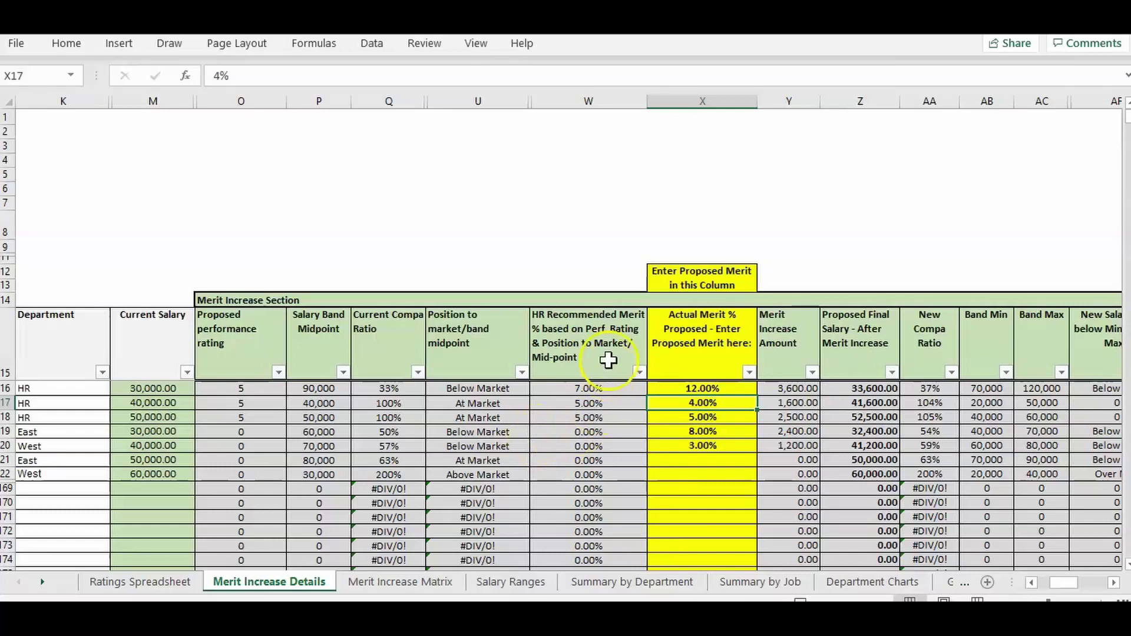
pyautogui.click(706, 100)
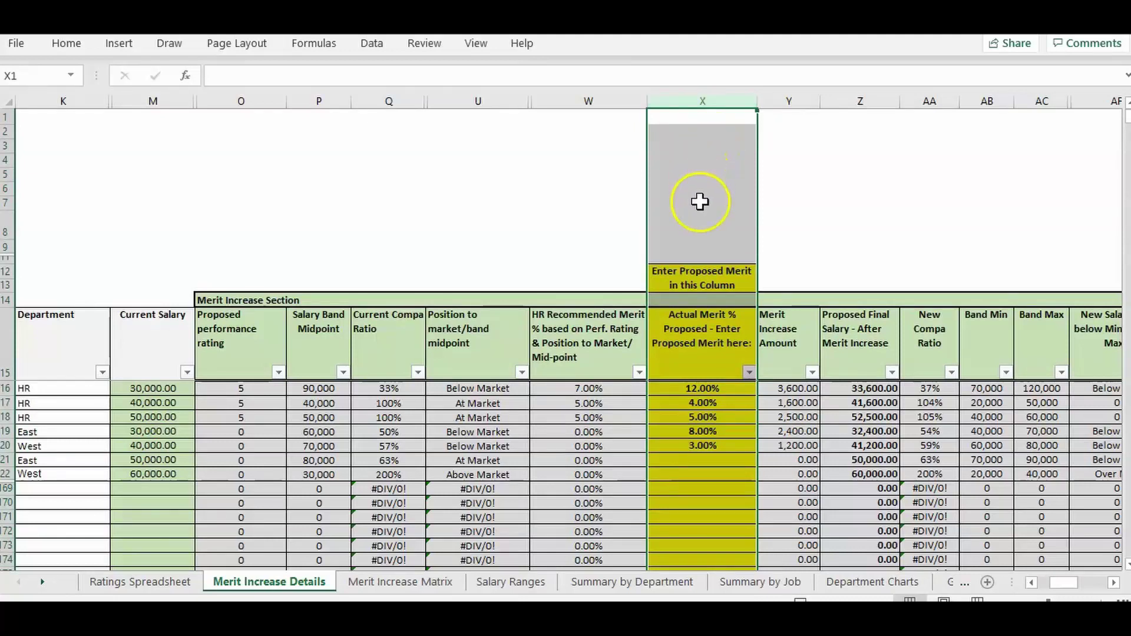
pyautogui.click(704, 404)
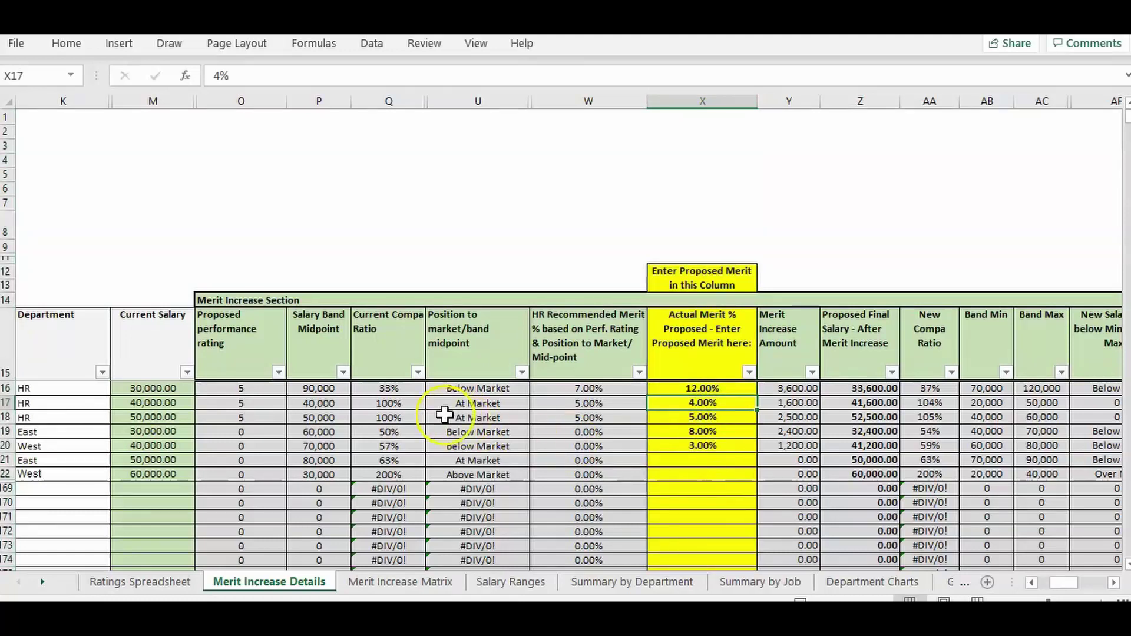
# Step: Examine the fields behind the HR Recommended Merit %: performance rating, salary band midpoint and current salary
pyautogui.moveTo(232, 332); pyautogui.dragTo(608, 313)
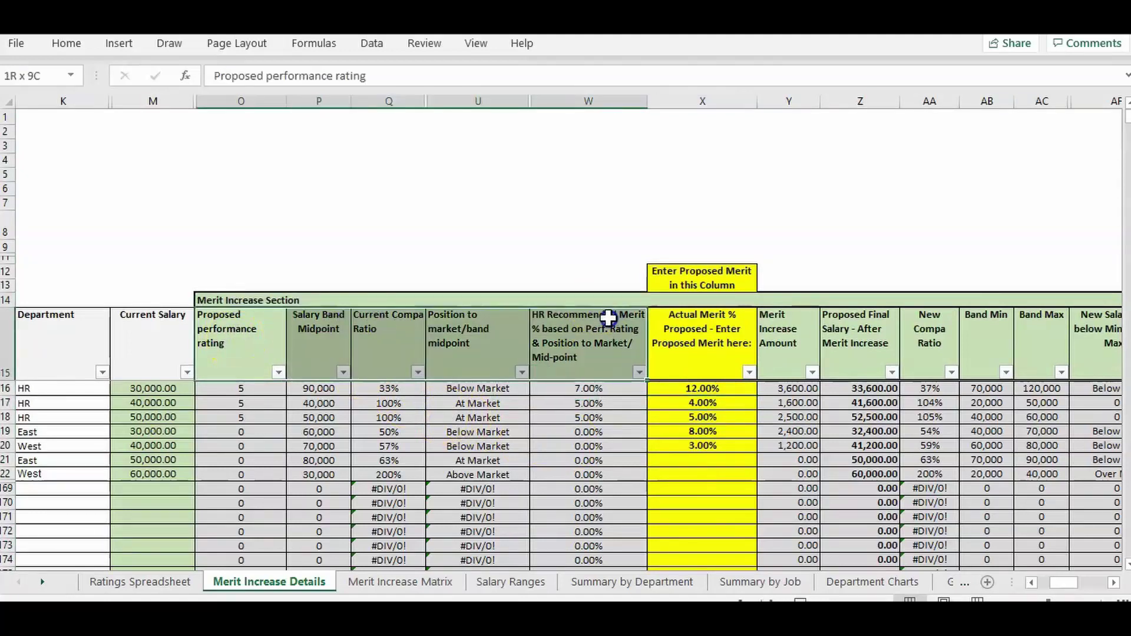
pyautogui.click(586, 327)
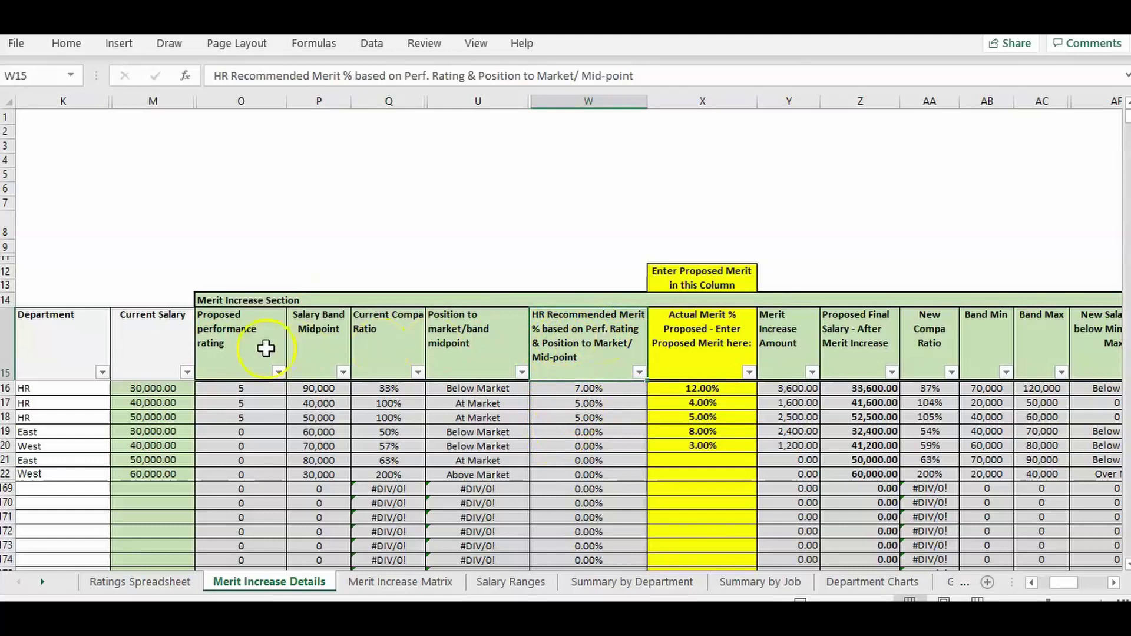
pyautogui.click(251, 325)
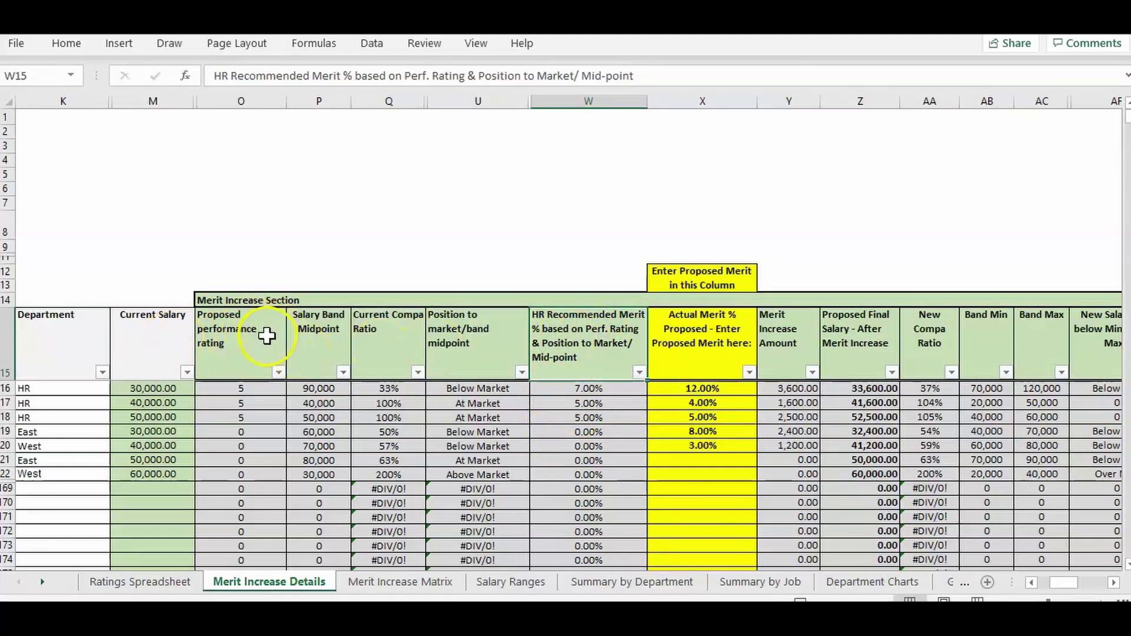
pyautogui.click(405, 340)
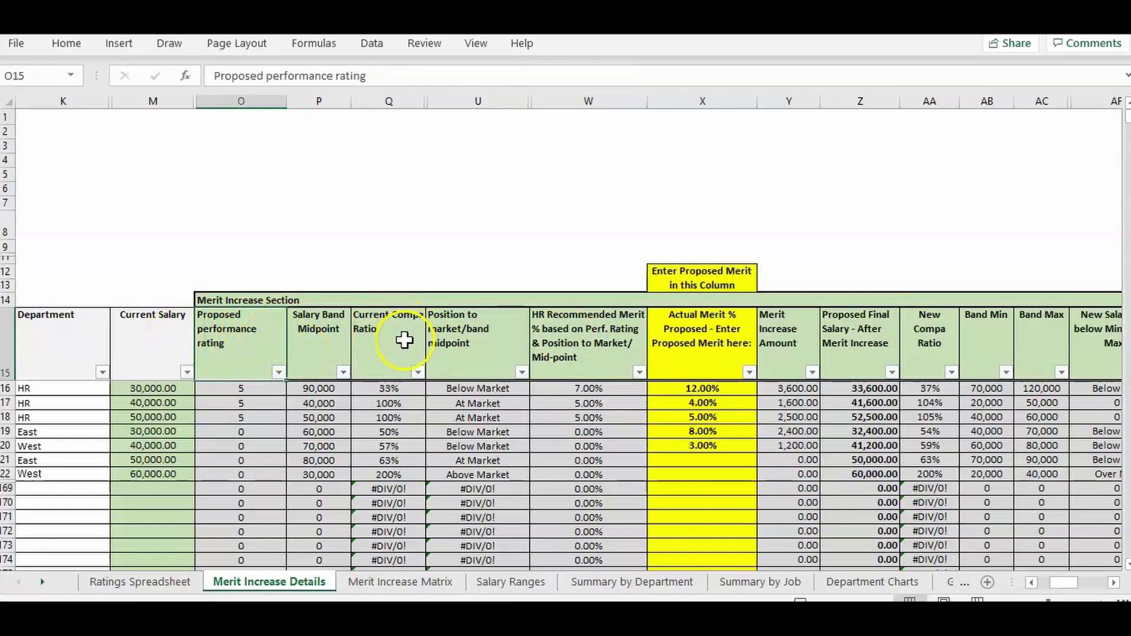
pyautogui.click(304, 353)
pyautogui.click(152, 324)
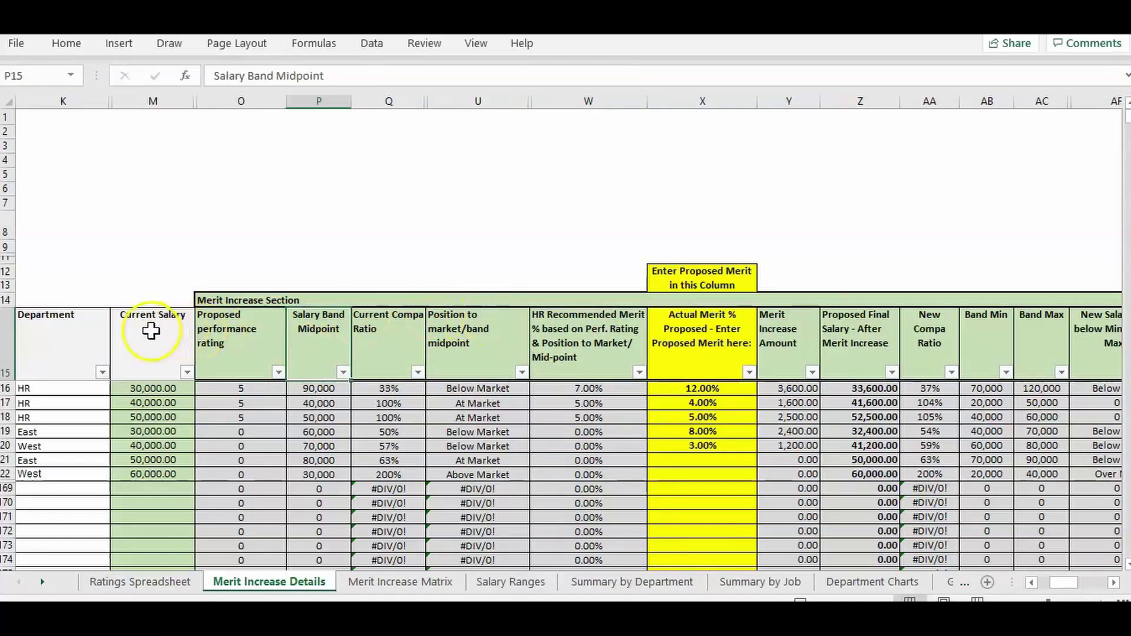
pyautogui.click(317, 393)
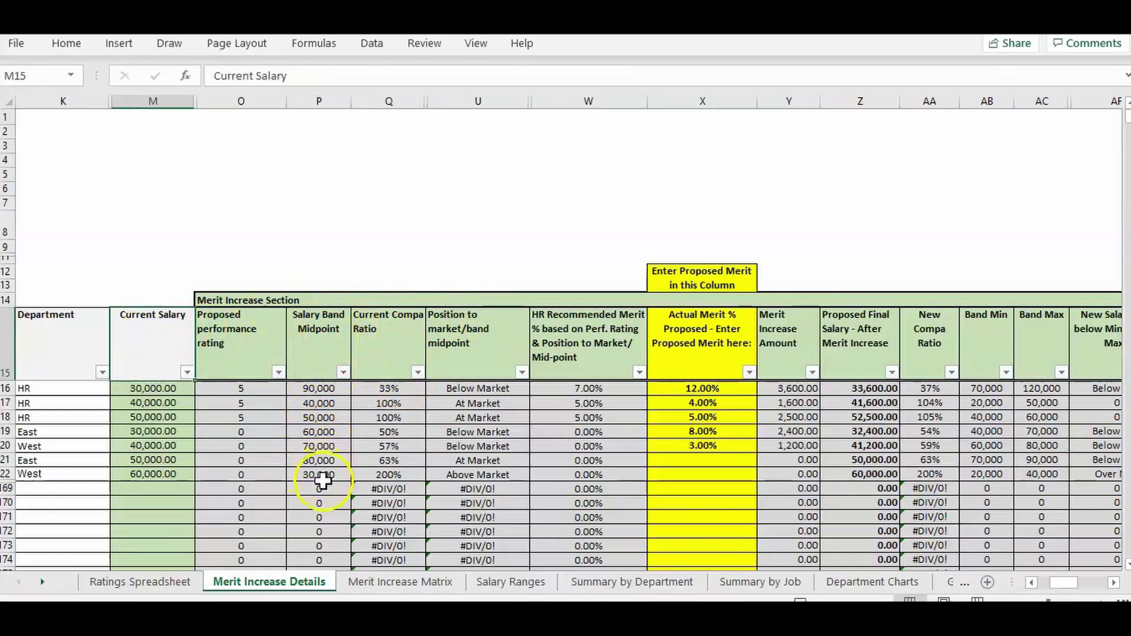
# Step: Compare the Current Compa Ratio column with the New Compa Ratio column after the merit increase
pyautogui.click(391, 357)
pyautogui.press('Left')
pyautogui.press('Right')
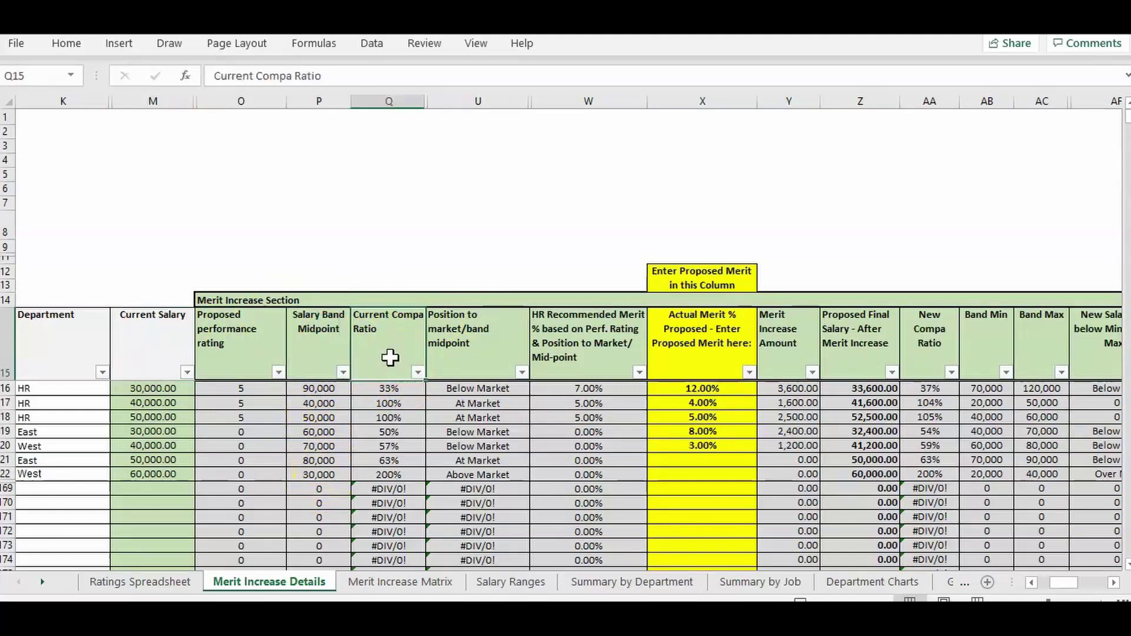
pyautogui.moveTo(390, 357); pyautogui.dragTo(965, 339)
pyautogui.click(966, 339)
pyautogui.click(930, 339)
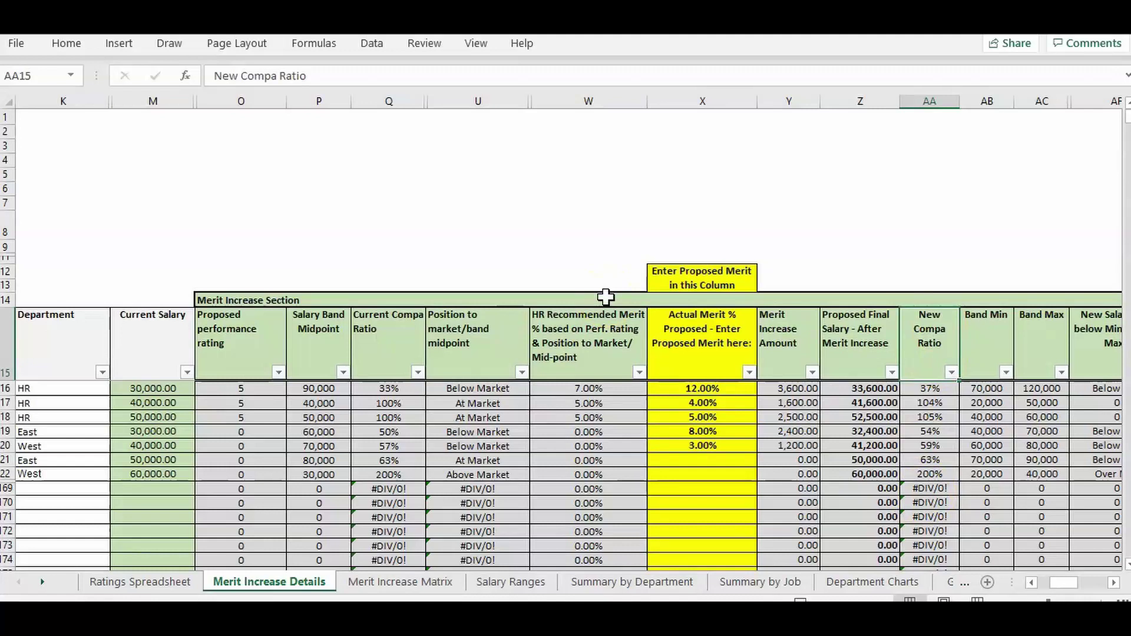
# Step: Examine the column flagging new salaries outside the band and the Supporting Commentary column where comments are entered
pyautogui.hotkey('ctrl', 'Right')
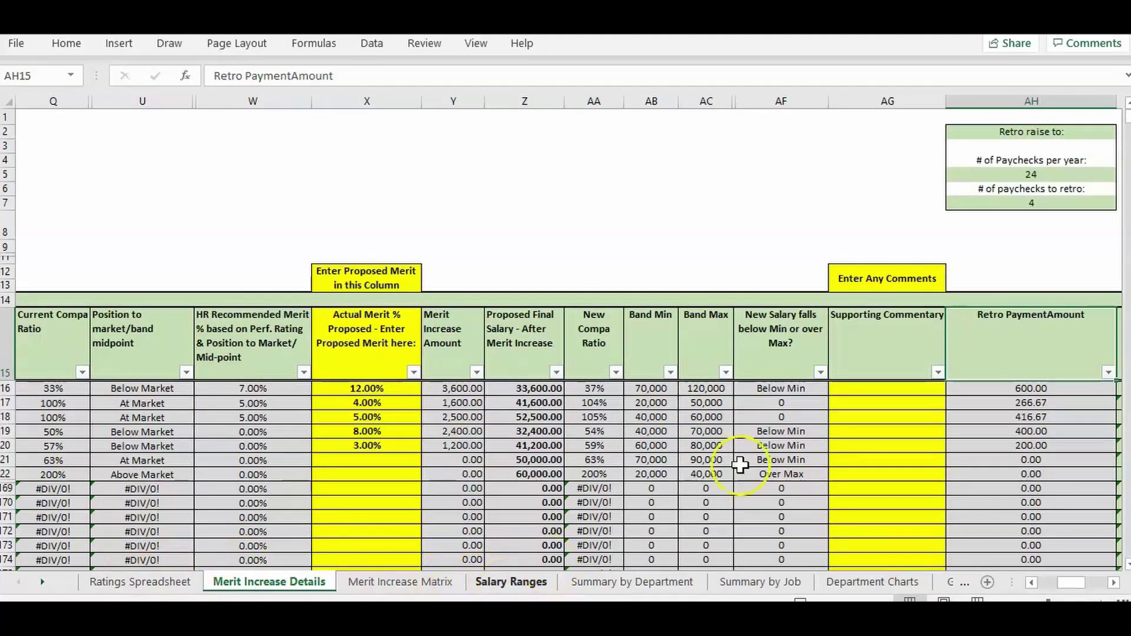
pyautogui.click(775, 359)
pyautogui.press('Right')
pyautogui.press('Right')
pyautogui.press('Right')
pyautogui.press('Right')
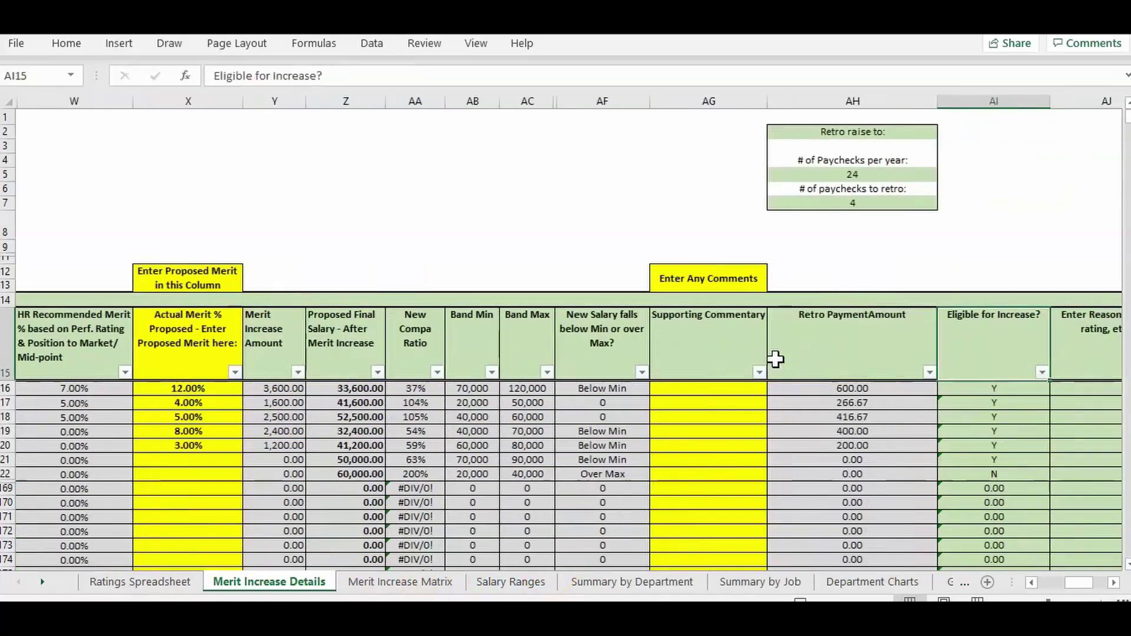
pyautogui.press('Left')
pyautogui.press('Left')
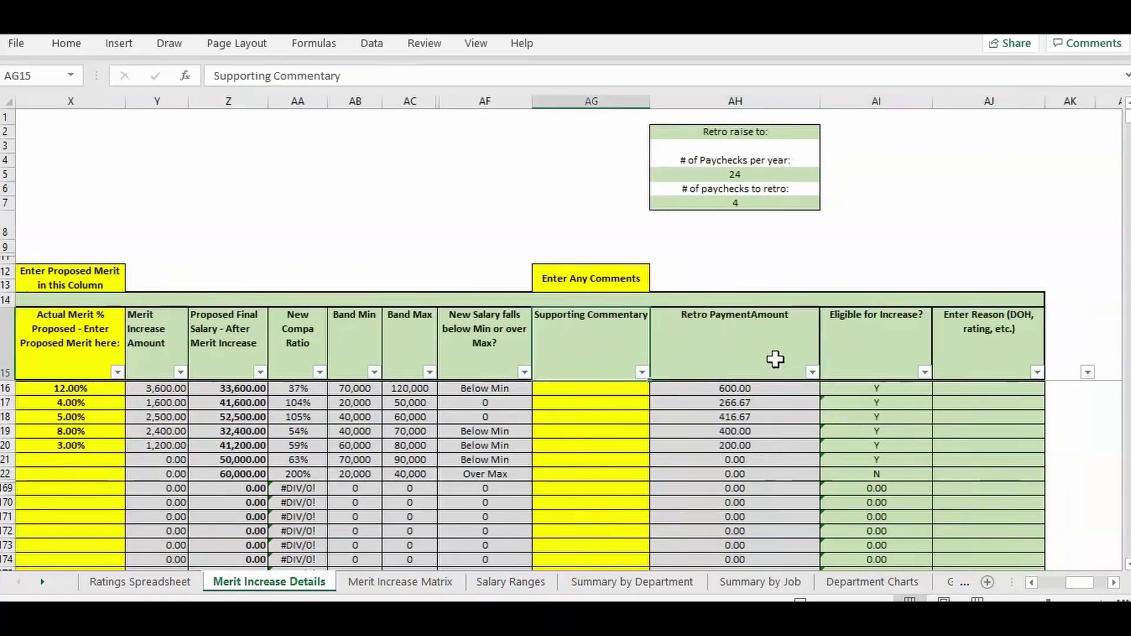
pyautogui.press('Down')
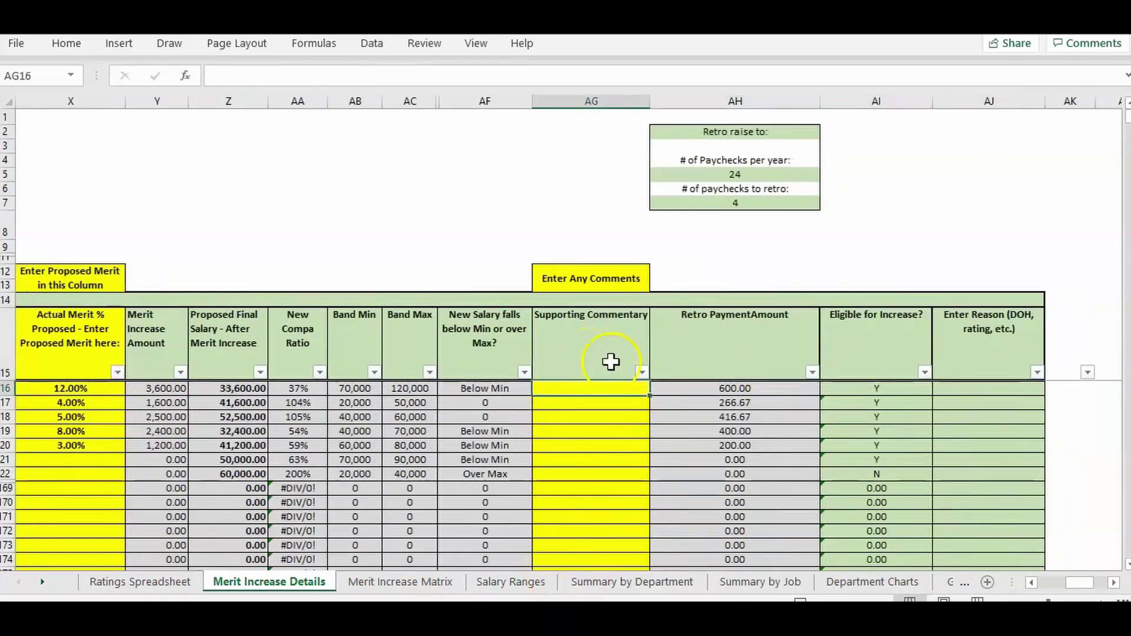
# Step: Examine the Eligible for Increase? and Enter Reason columns, checking the cells for the employee in row 22
pyautogui.click(897, 333)
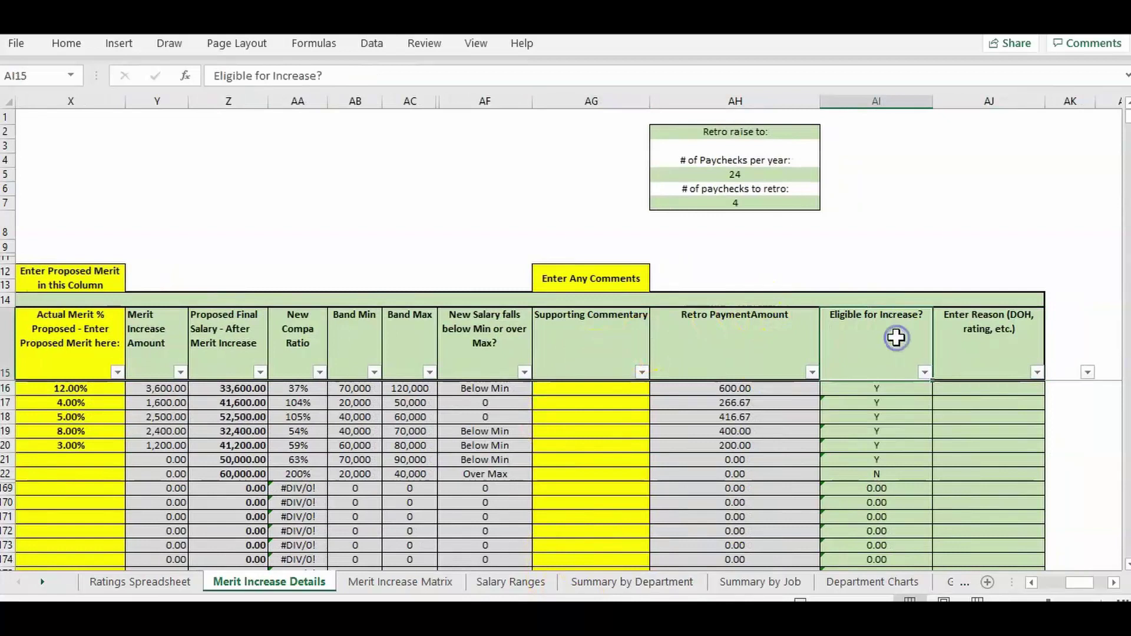
pyautogui.click(887, 475)
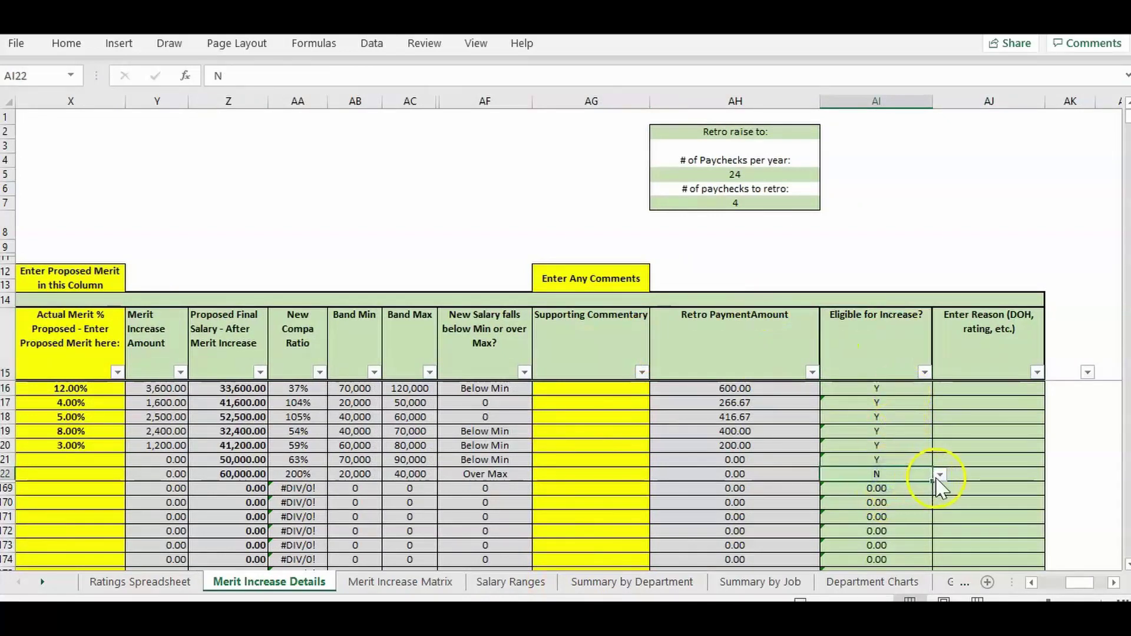
pyautogui.click(999, 413)
pyautogui.click(996, 472)
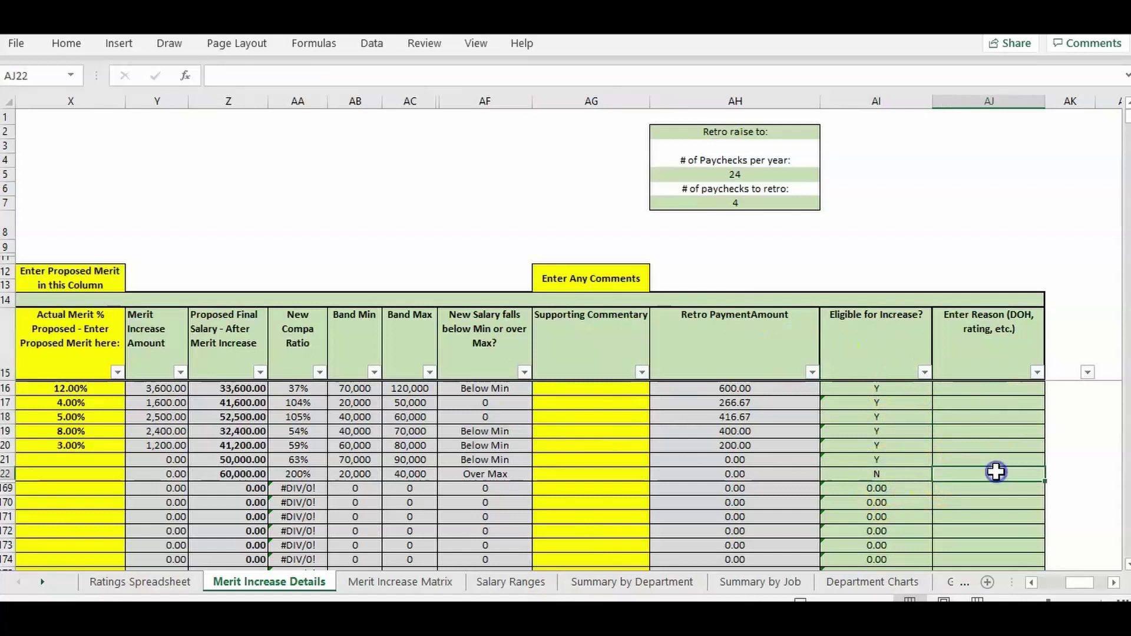
# Step: Inspect the Retro Payment Amount values, their paycheck inputs and the formula in AH16
pyautogui.moveTo(750, 318); pyautogui.dragTo(750, 441)
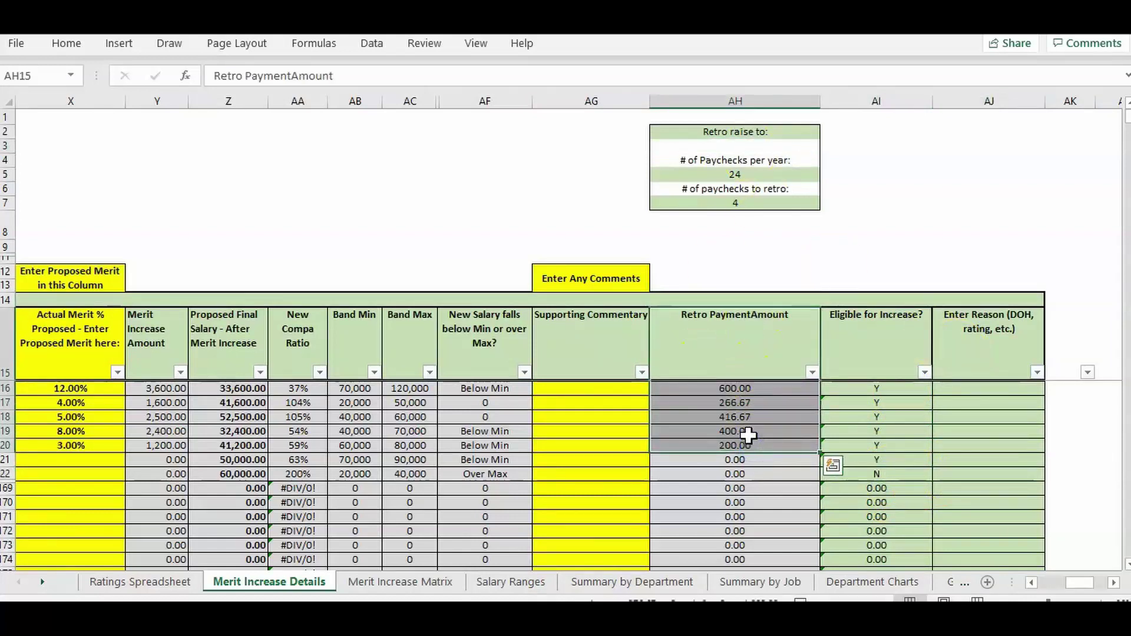
pyautogui.click(745, 175)
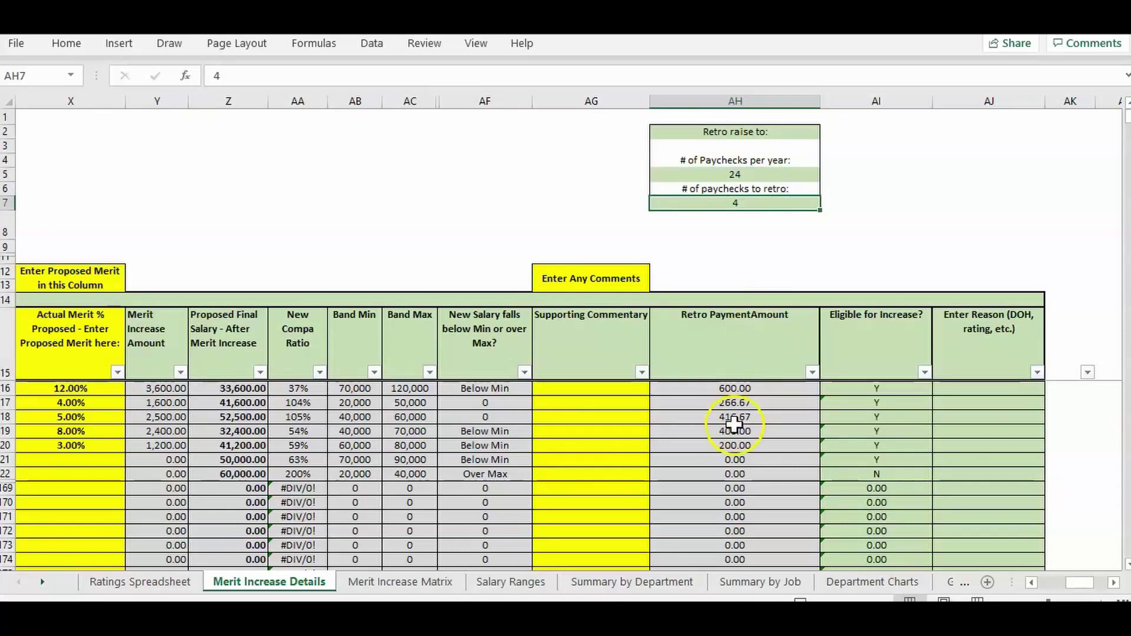
pyautogui.click(759, 390)
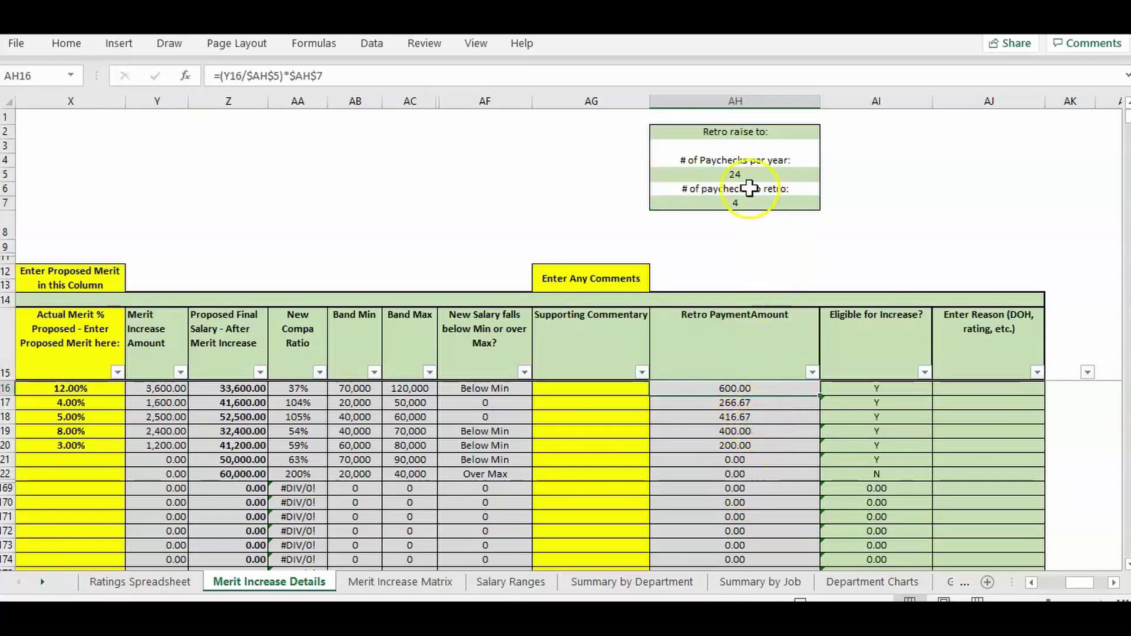
# Step: Clear the number of paychecks per year in AH5 and the number of paychecks to retro in AH7
pyautogui.click(733, 173)
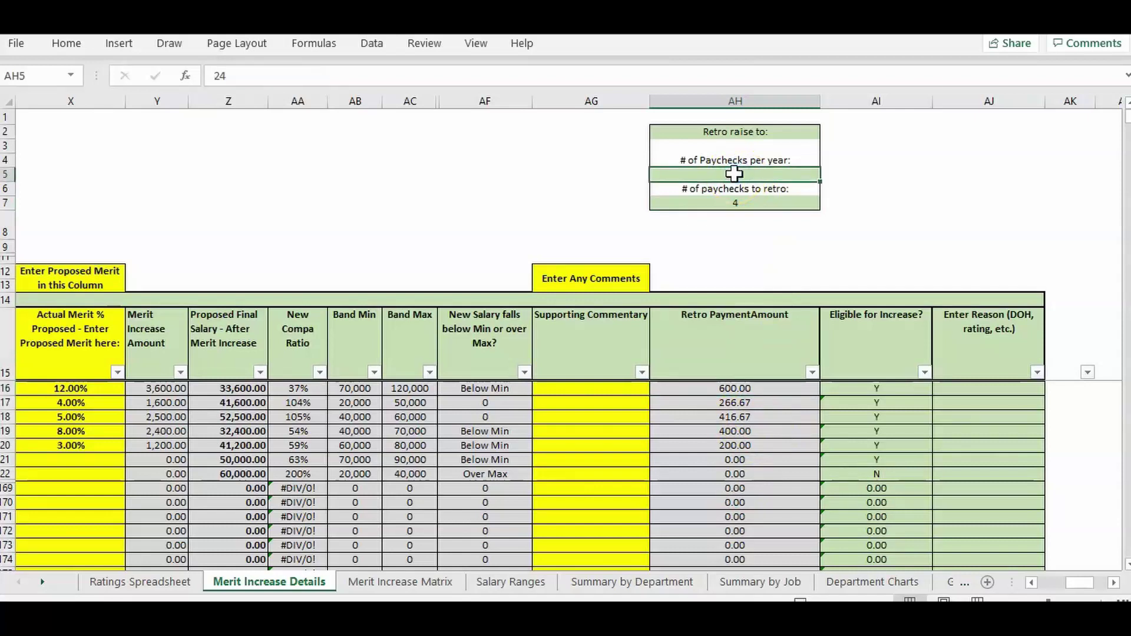
pyautogui.press('Delete')
pyautogui.press('Return')
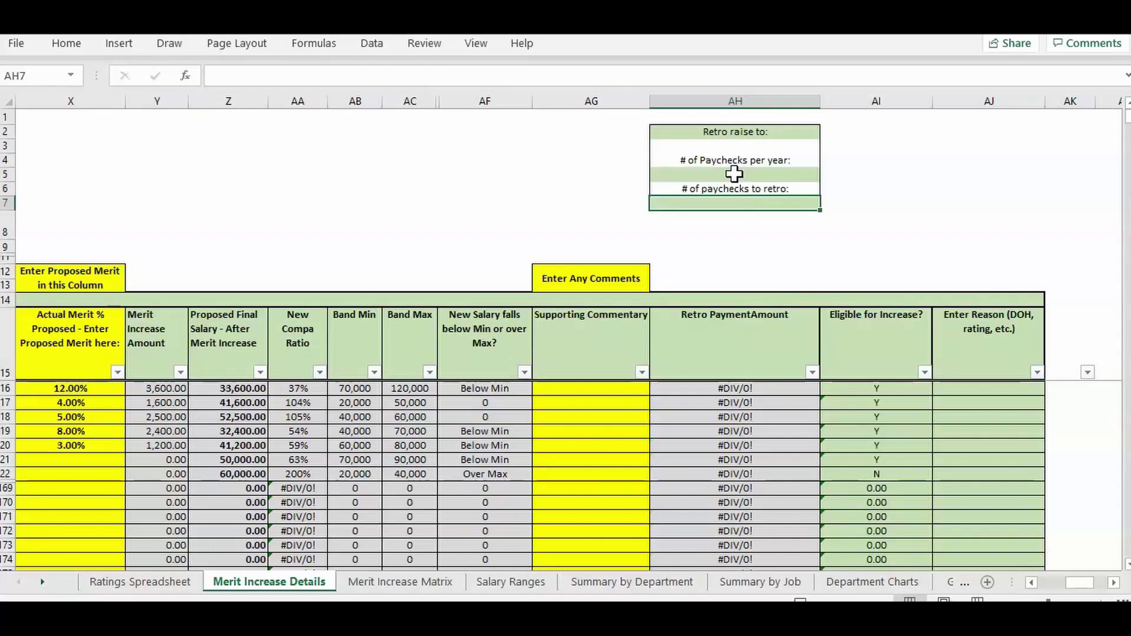
# Step: Return to the start of the sheet and examine the Merit Review 2021 budget summary
pyautogui.press('Left')
pyautogui.press('Left')
pyautogui.press('Left')
pyautogui.press('Left')
pyautogui.press('Left')
pyautogui.press('Left')
pyautogui.press('Left')
pyautogui.press('Left')
pyautogui.press('Left')
pyautogui.press('Left')
pyautogui.press('Left')
pyautogui.press('Left')
pyautogui.press('Left')
pyautogui.press('Left')
pyautogui.press('Left')
pyautogui.press('Left')
pyautogui.press('Left')
pyautogui.press('Left')
pyautogui.press('Left')
pyautogui.press('Left')
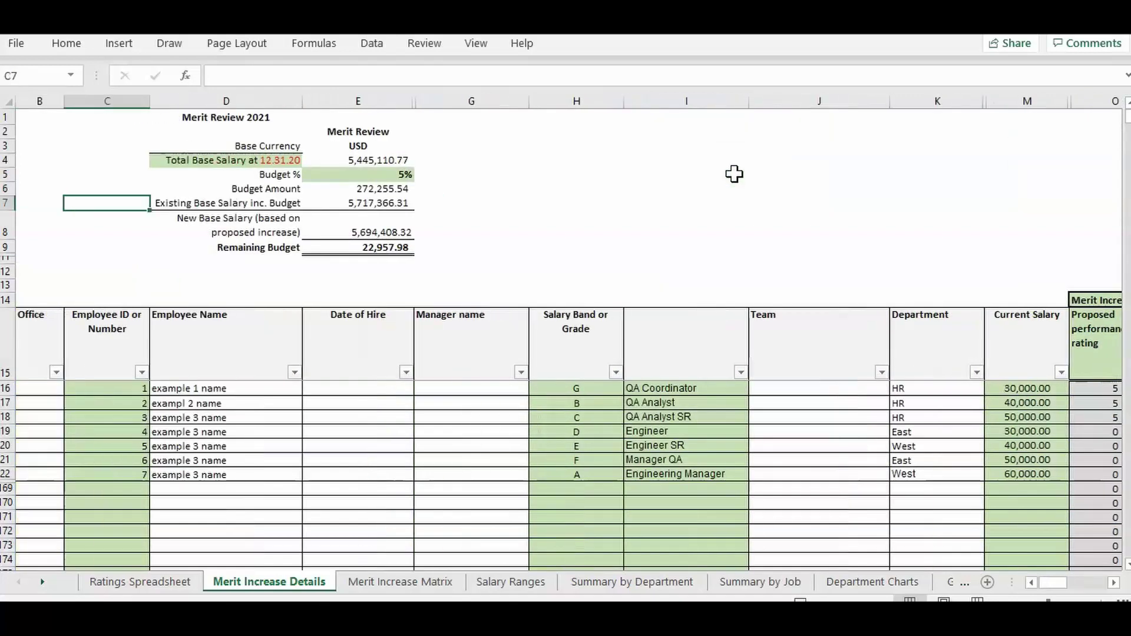
pyautogui.press('Right')
pyautogui.press('Right')
pyautogui.press('Right')
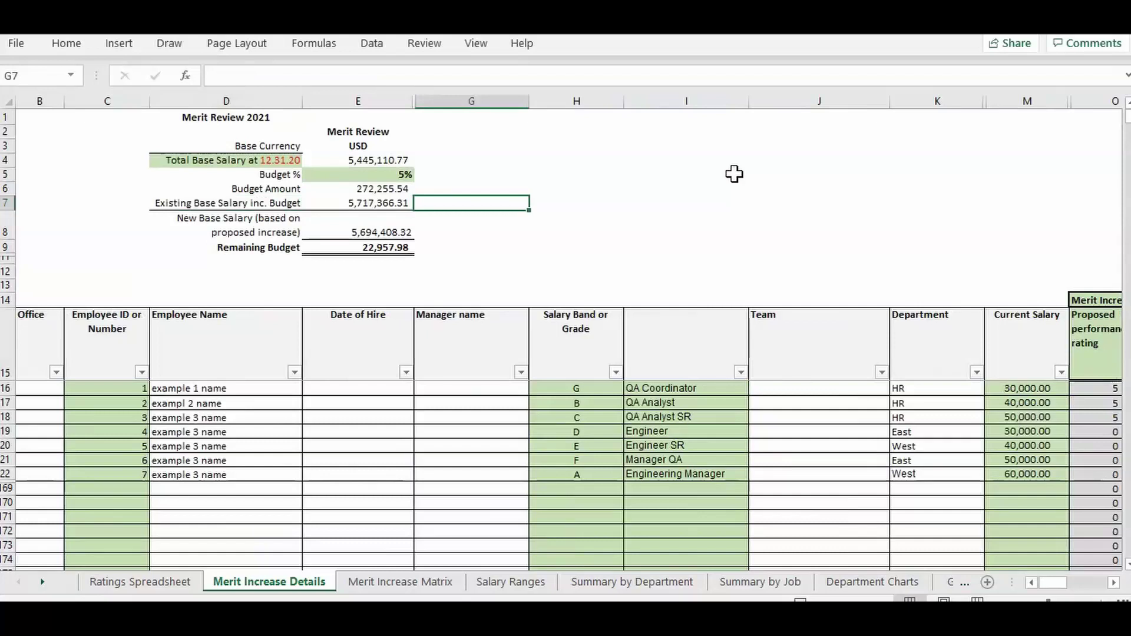
pyautogui.press('Up')
pyautogui.press('Left')
pyautogui.press('Up')
pyautogui.press('Left')
pyautogui.press('Left')
pyautogui.press('Right')
pyautogui.press('Right')
pyautogui.press('Right')
# Step: Select the Current Salary values of all listed employees, M16 to M22
pyautogui.moveTo(1018, 388); pyautogui.dragTo(1018, 401)
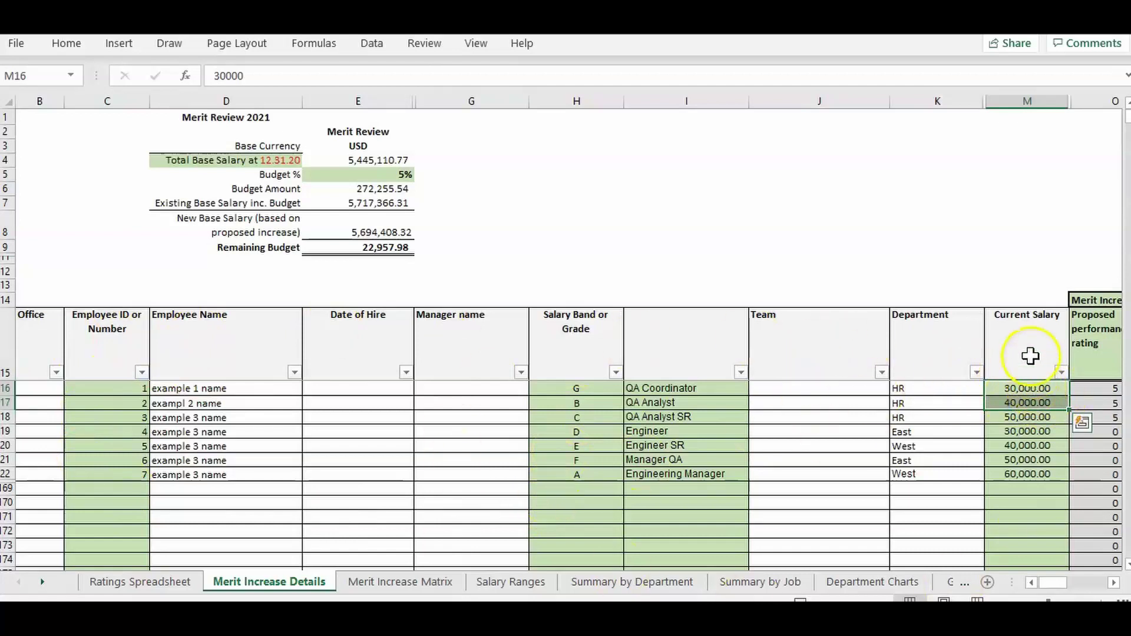
pyautogui.click(1025, 388)
pyautogui.moveTo(1026, 389); pyautogui.dragTo(1024, 465)
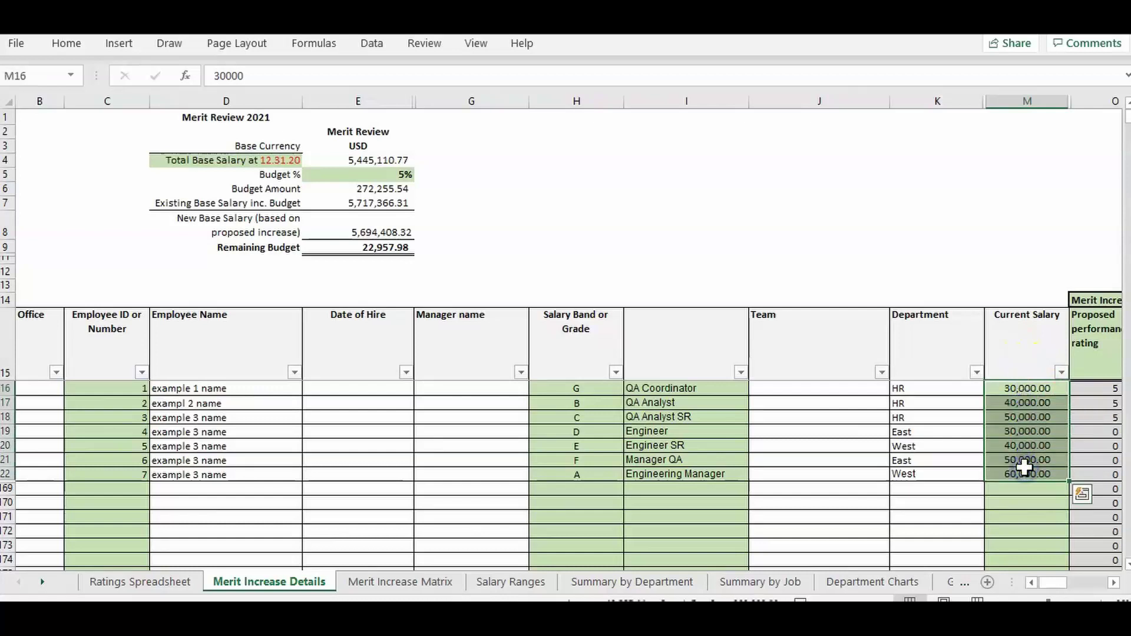
# Step: Check the Total Base Salary formula in E4 and set the Budget % in E5 to 3%
pyautogui.click(385, 161)
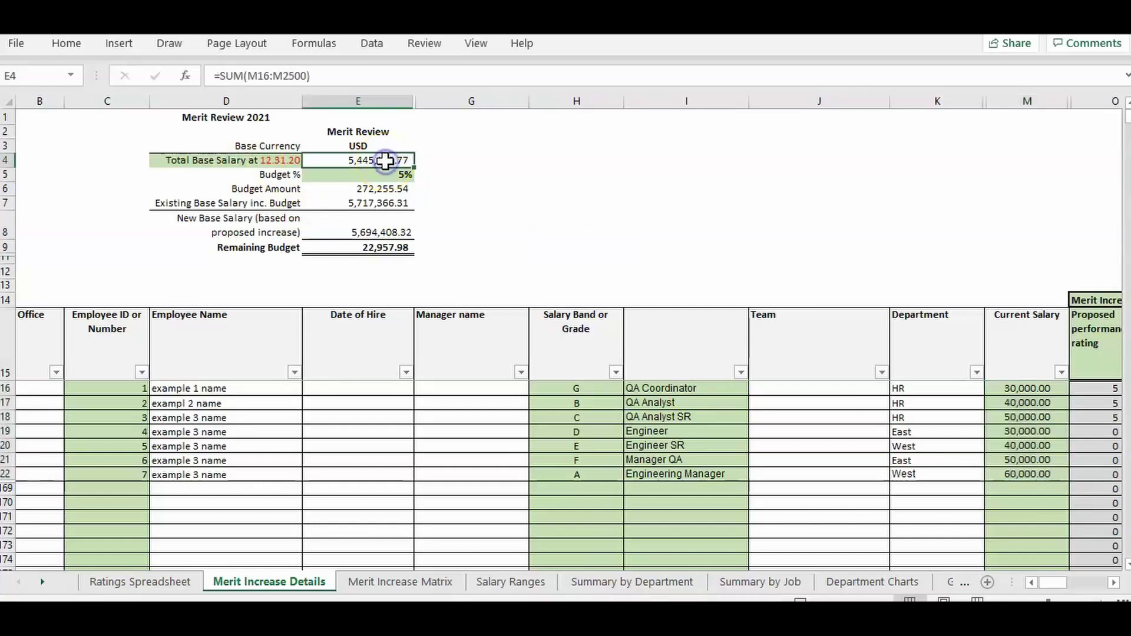
pyautogui.click(358, 173)
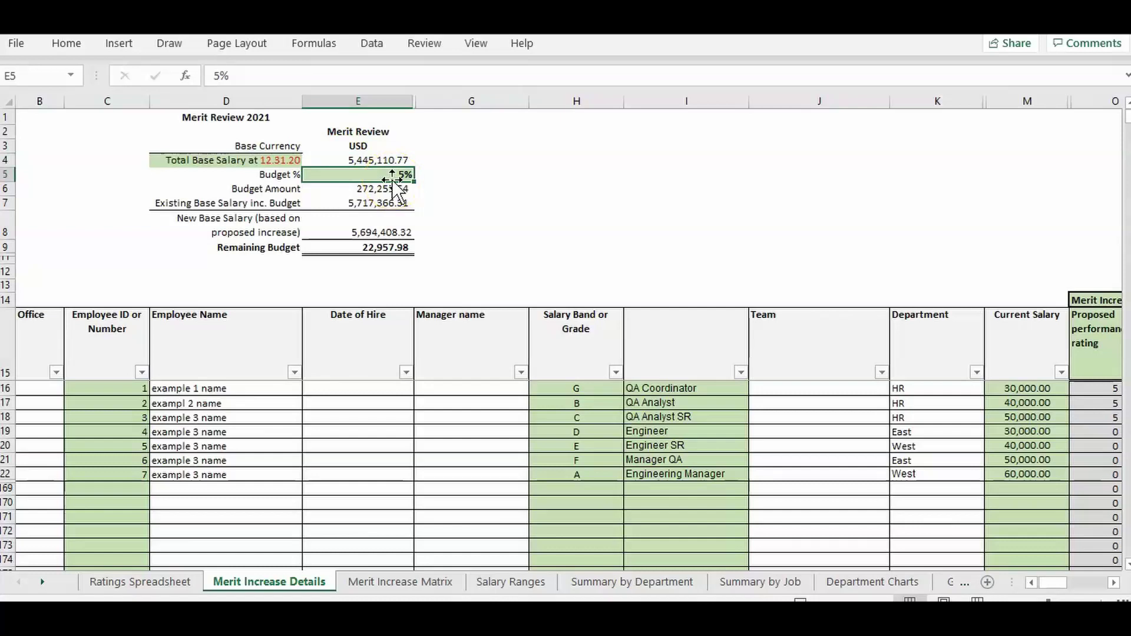
pyautogui.write('3')
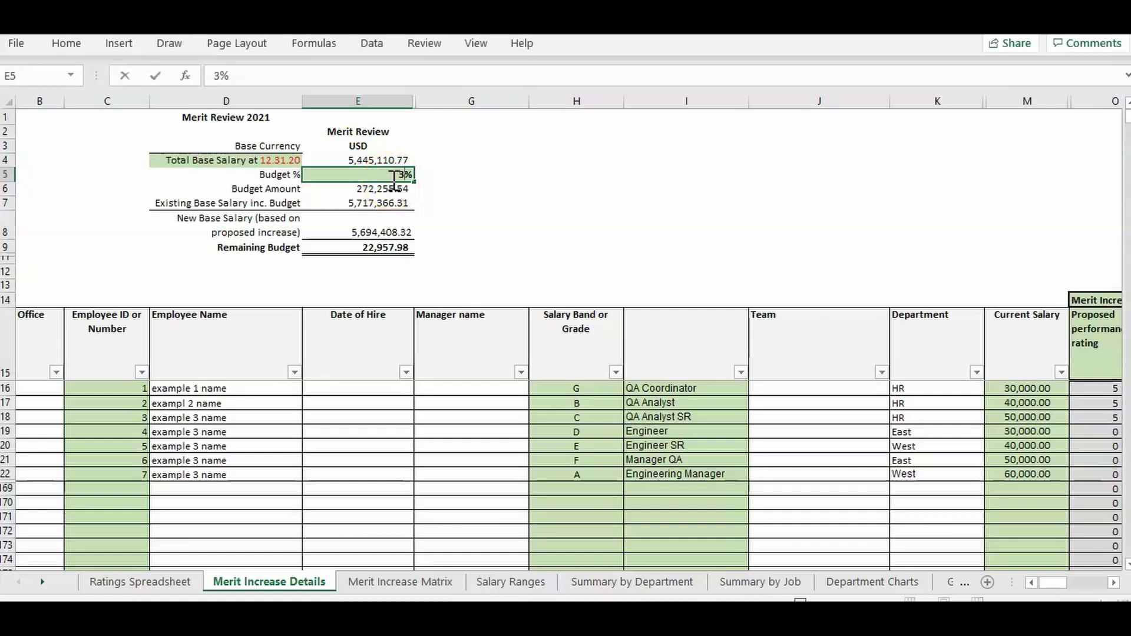
pyautogui.click(392, 177)
pyautogui.press('Down')
pyautogui.press('Down')
pyautogui.press('Down')
pyautogui.press('Up')
pyautogui.press('Up')
pyautogui.press('Up')
pyautogui.press('Right')
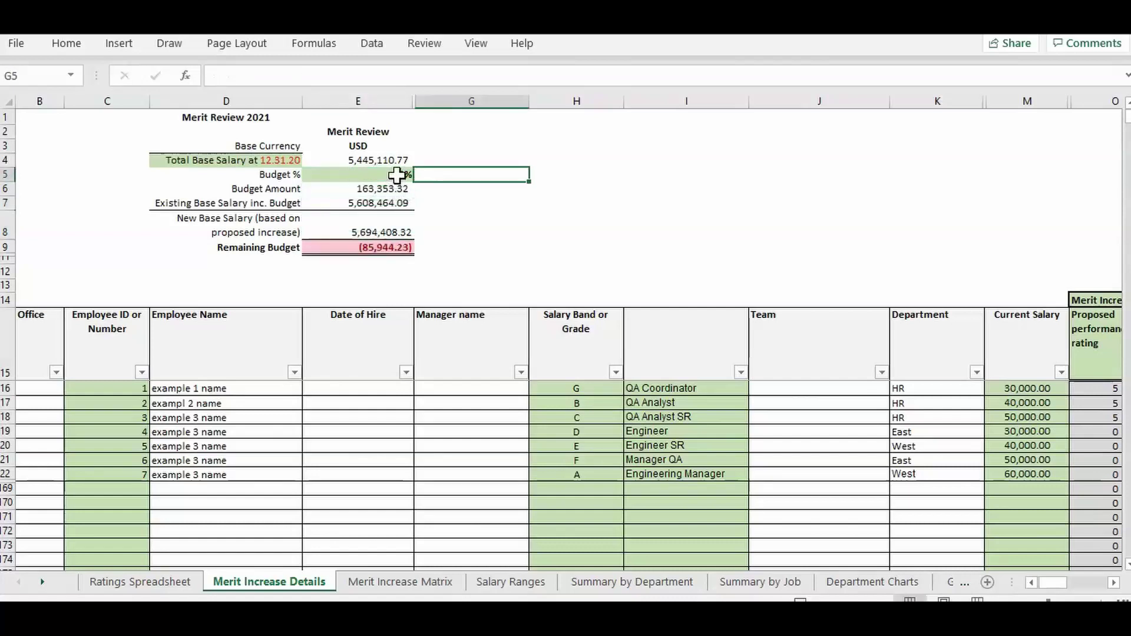
# Step: Inspect the Budget Amount formula in E6 and leave it unchanged
pyautogui.click(287, 188)
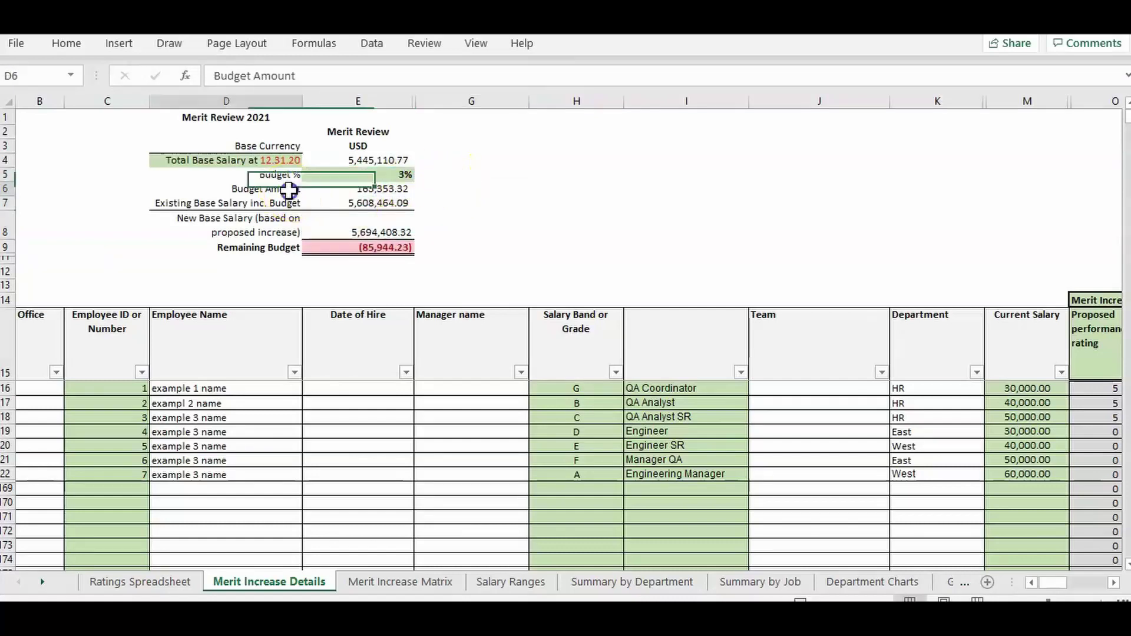
pyautogui.doubleClick(403, 184)
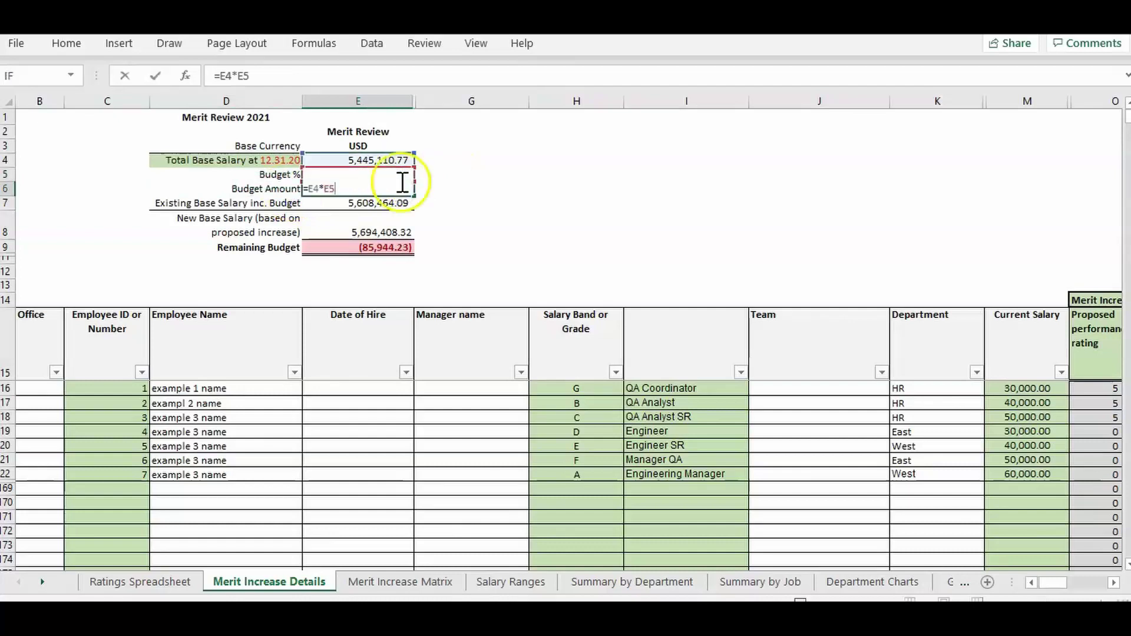
pyautogui.press('Escape')
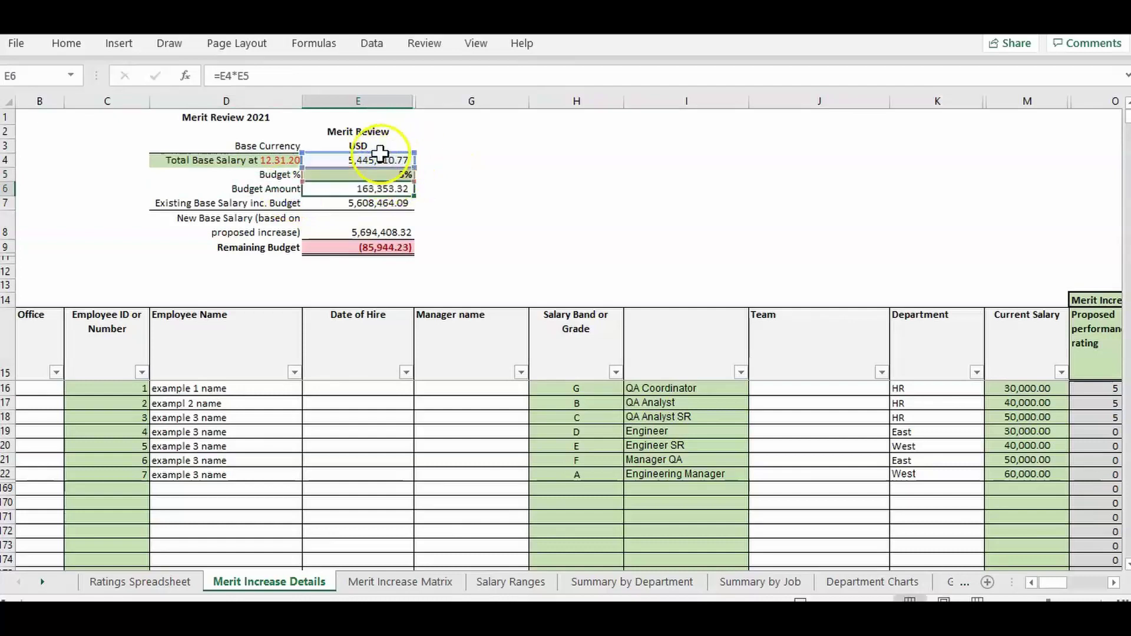
pyautogui.press('Left')
pyautogui.press('Left')
pyautogui.press('Up')
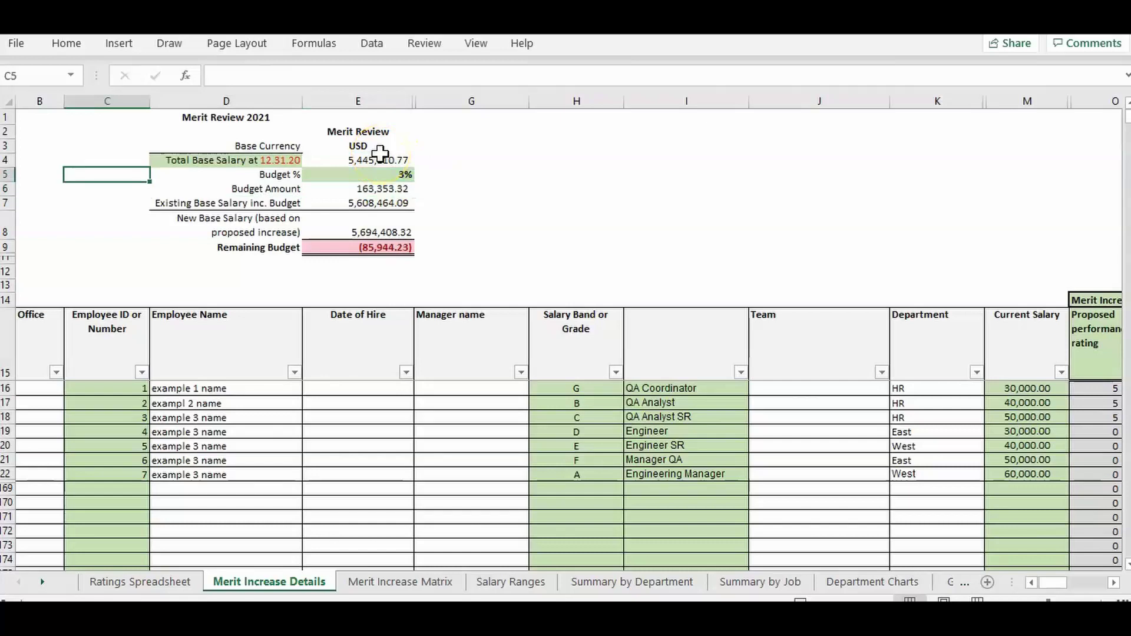
pyautogui.press('Left')
pyautogui.press('Left')
pyautogui.press('Right')
pyautogui.press('Right')
pyautogui.press('Right')
pyautogui.press('Right')
pyautogui.press('Right')
pyautogui.press('Down')
pyautogui.press('Up')
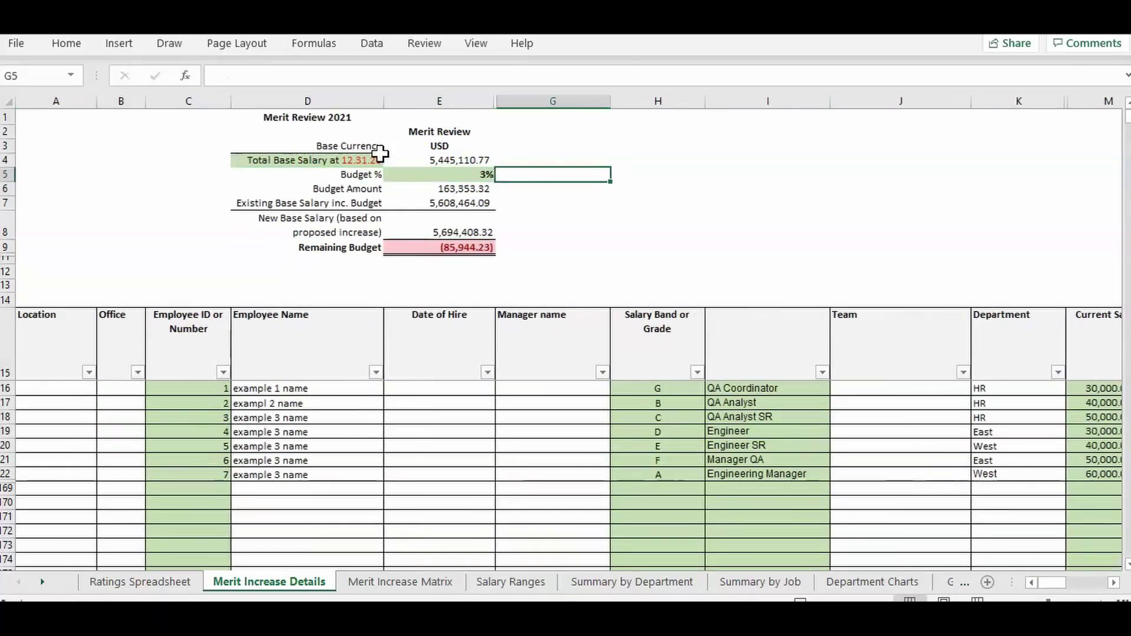
pyautogui.press('Left')
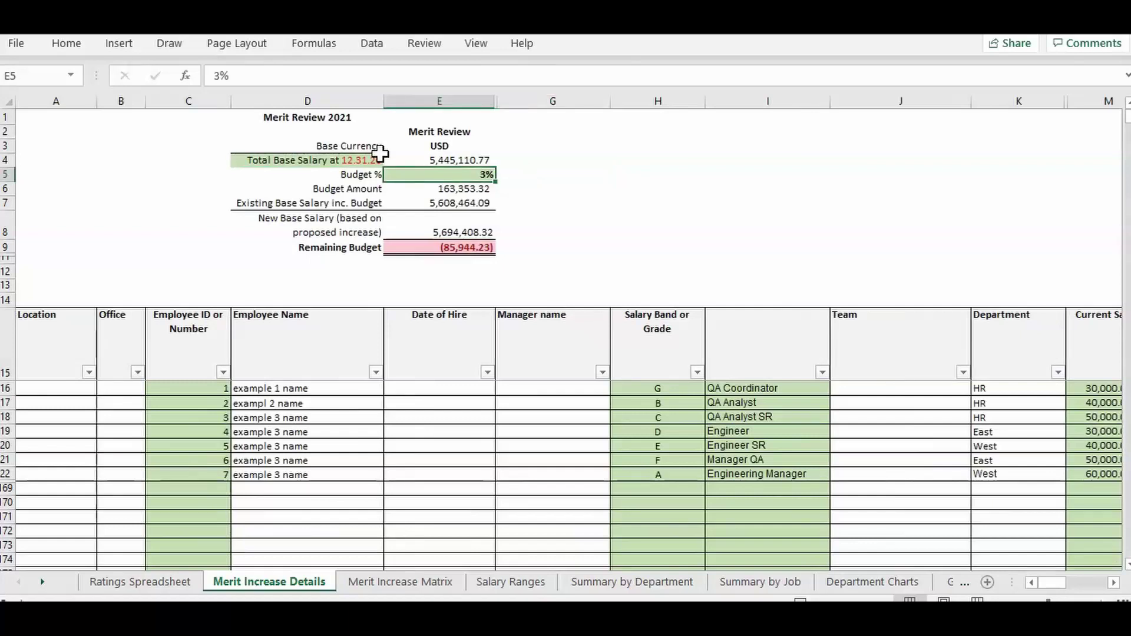
pyautogui.press('Right')
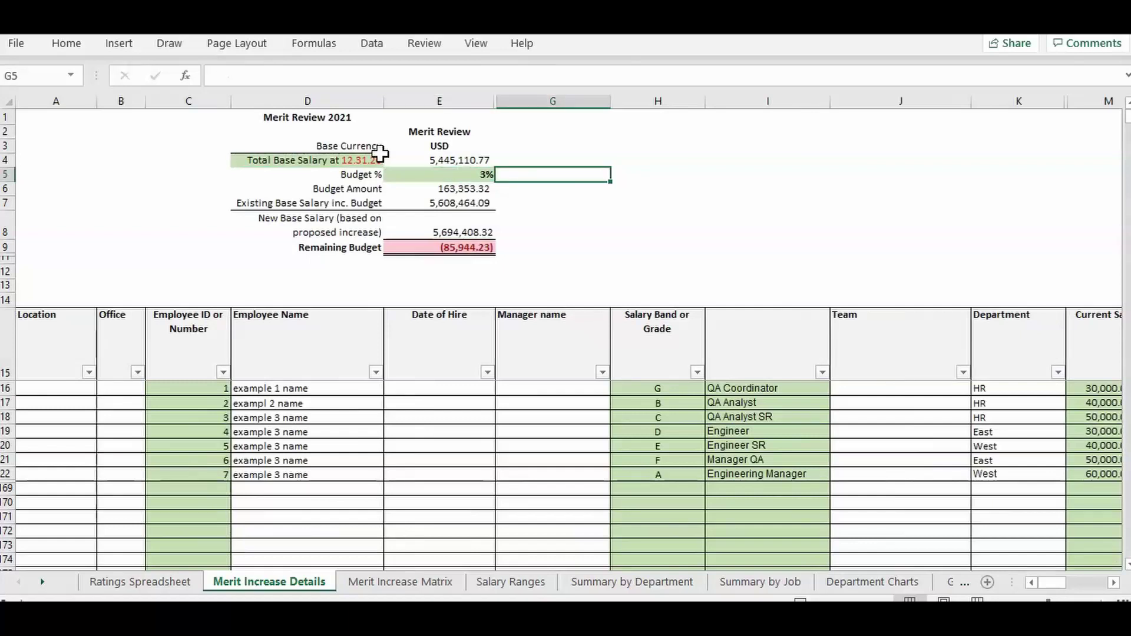
# Step: Clear the Engineering Manager's Current Salary in M22 as a test of the budget totals and restore the value
pyautogui.click(986, 447)
pyautogui.press('Right')
pyautogui.press('Left')
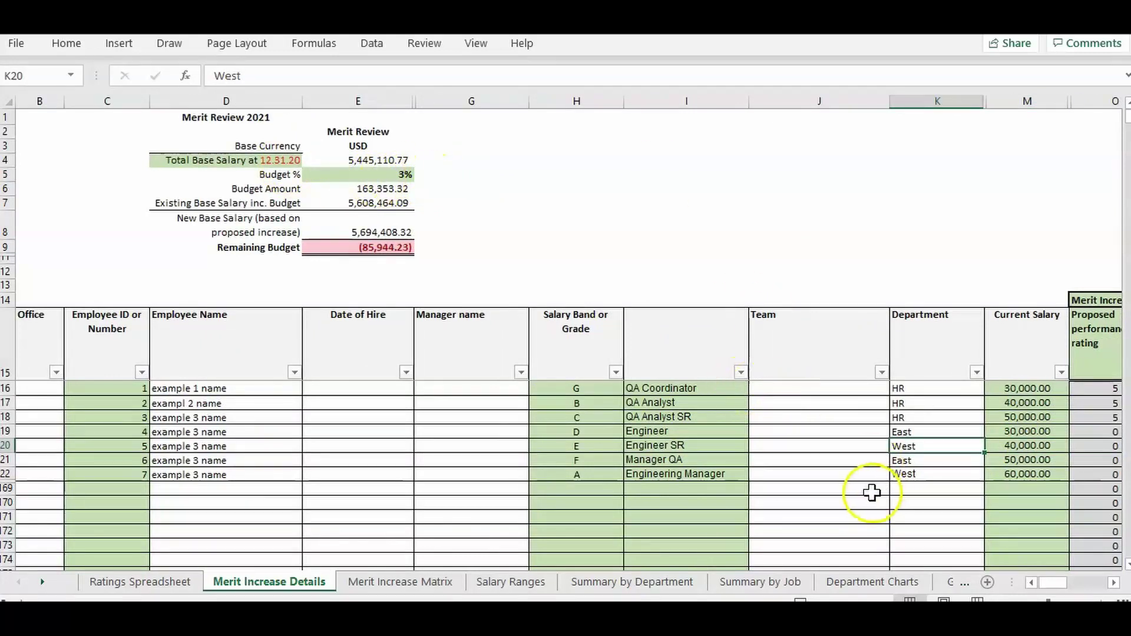
pyautogui.click(1011, 475)
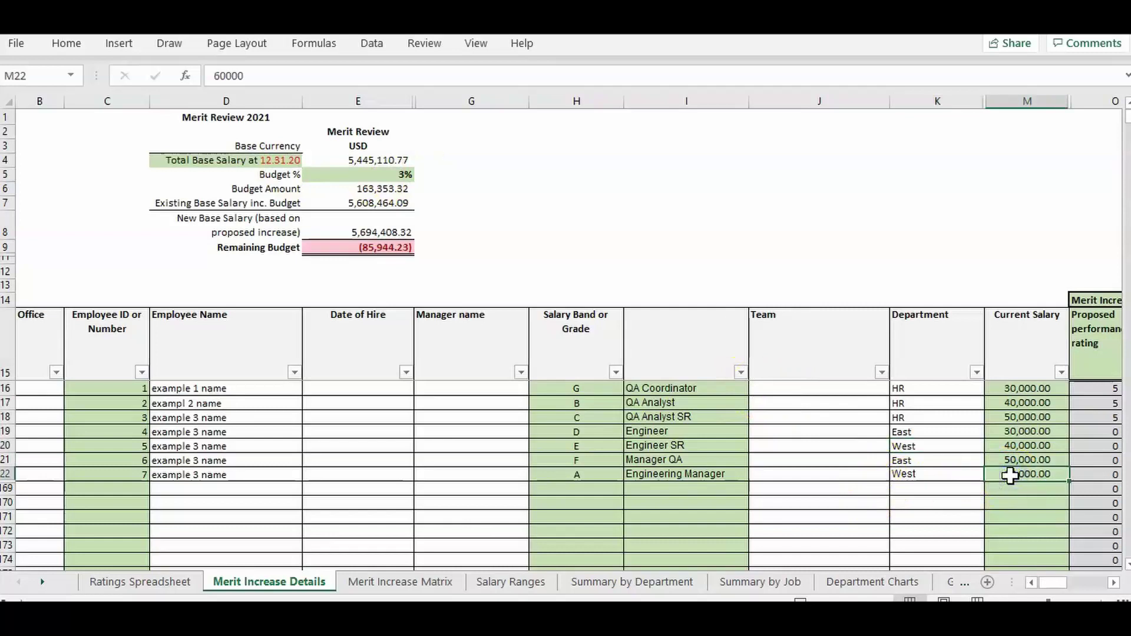
pyautogui.press('Delete')
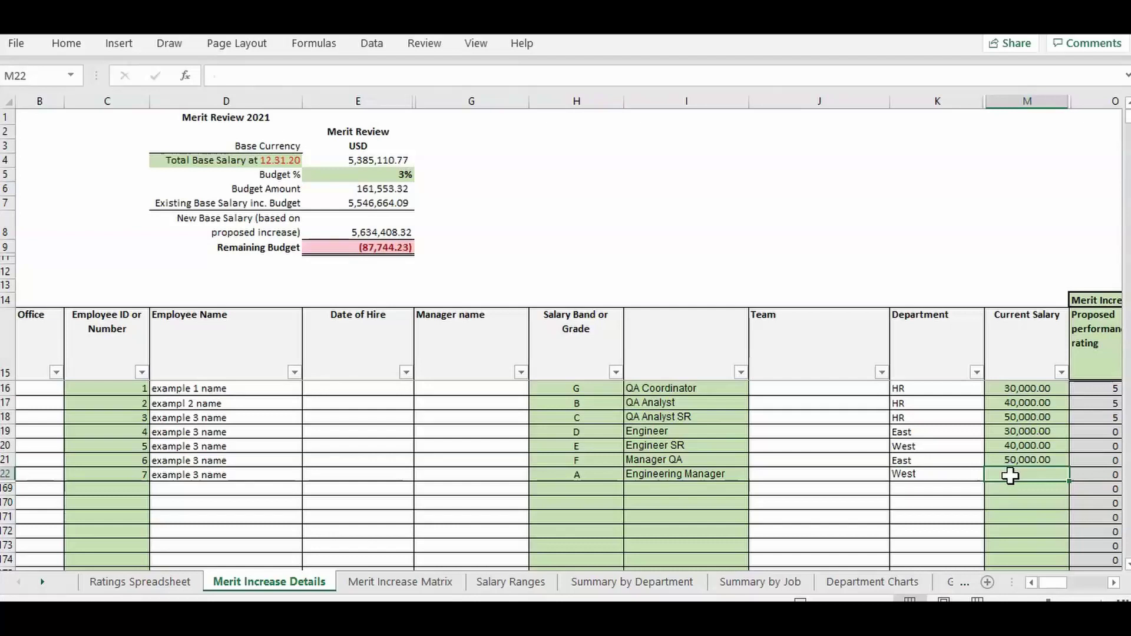
pyautogui.press('Left')
pyautogui.click(1010, 475)
# Step: Review the Budget Amount, New Base Salary and Remaining Budget figures in the Merit Review 2021 summary
pyautogui.click(346, 189)
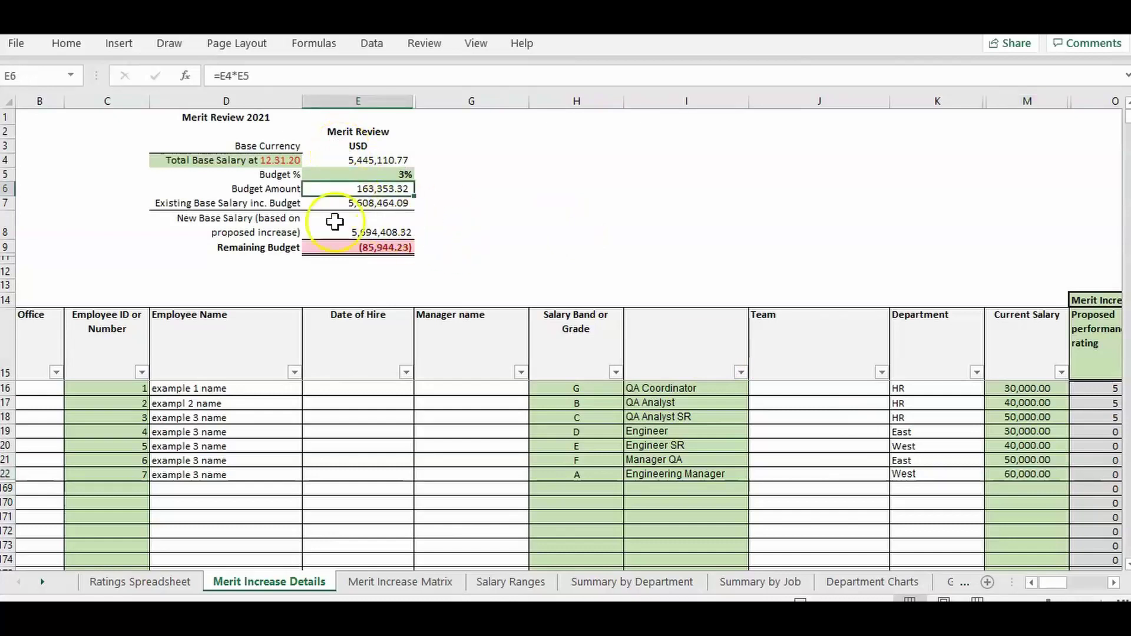
pyautogui.click(345, 222)
pyautogui.press('Left')
pyautogui.press('Right')
pyautogui.press('Right')
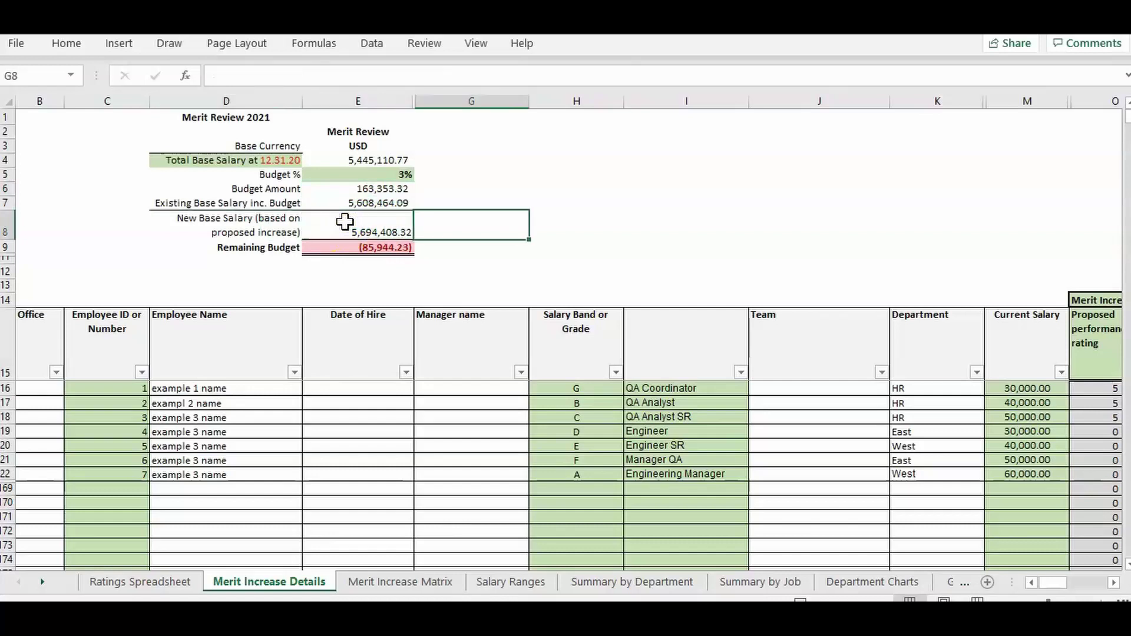
pyautogui.press('Down')
pyautogui.press('Left')
# Step: Follow the first employee's row across to the Proposed Final Salary formula in Z16
pyautogui.press('Down')
pyautogui.press('Down')
pyautogui.press('Down')
pyautogui.press('Down')
pyautogui.press('Down')
pyautogui.press('Right')
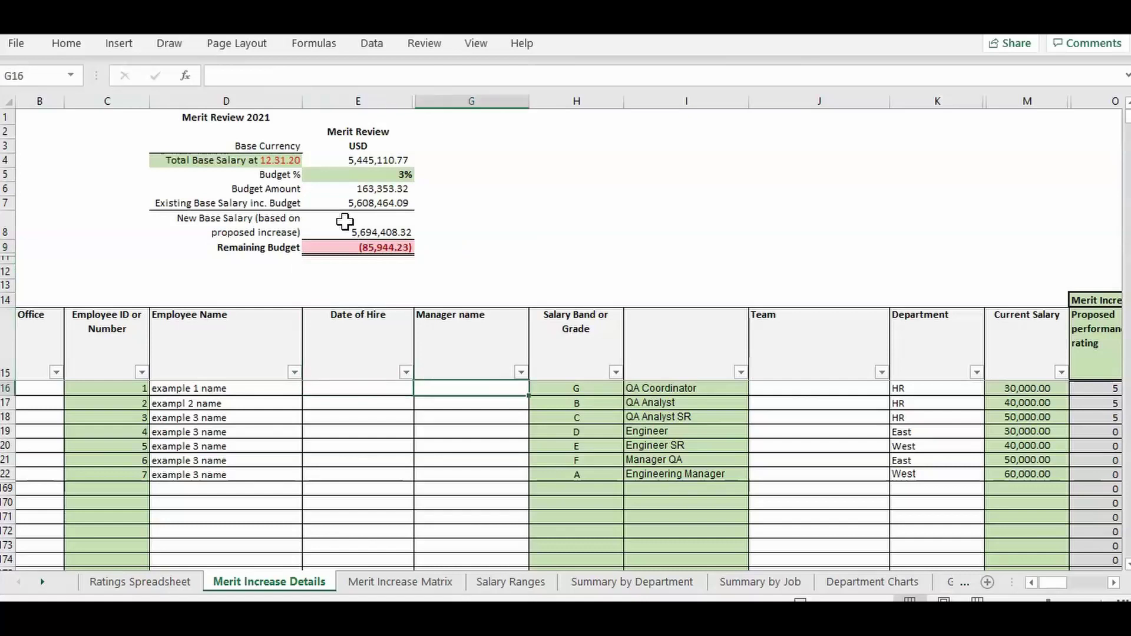
pyautogui.press('Right')
pyautogui.press('Right')
pyautogui.press('Right')
pyautogui.press('Right')
pyautogui.press('Right')
pyautogui.press('Right')
pyautogui.press('Right')
pyautogui.press('Right')
pyautogui.press('Right')
pyautogui.press('Right')
pyautogui.press('Right')
pyautogui.press('Right')
pyautogui.press('Right')
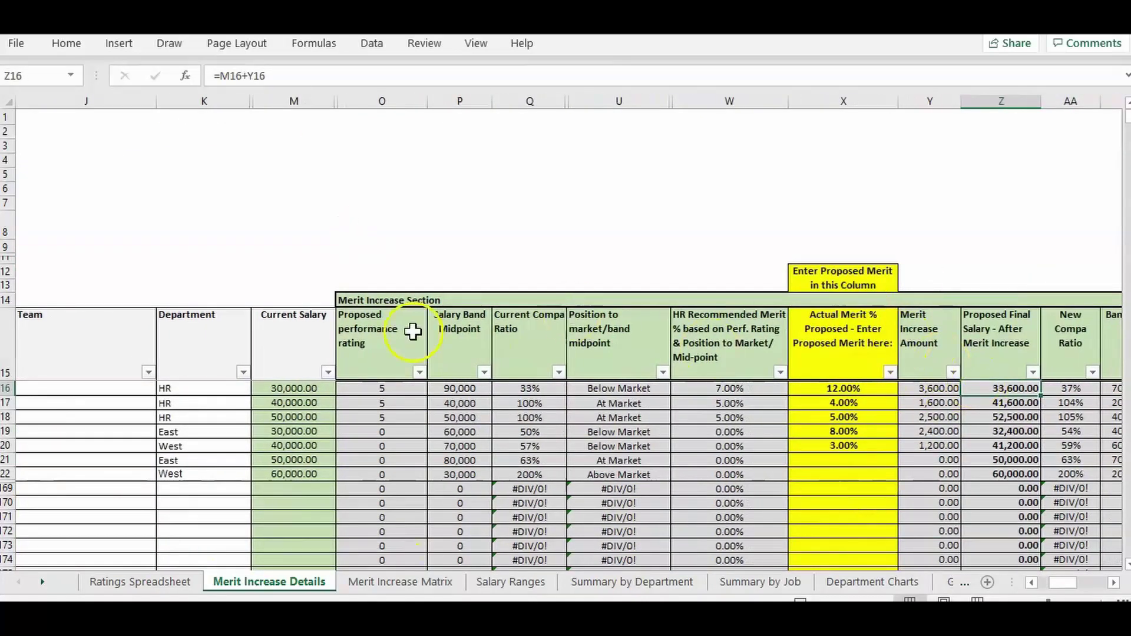
# Step: Examine the Proposed performance rating, Current Salary and Salary Band Midpoint column headings
pyautogui.click(367, 331)
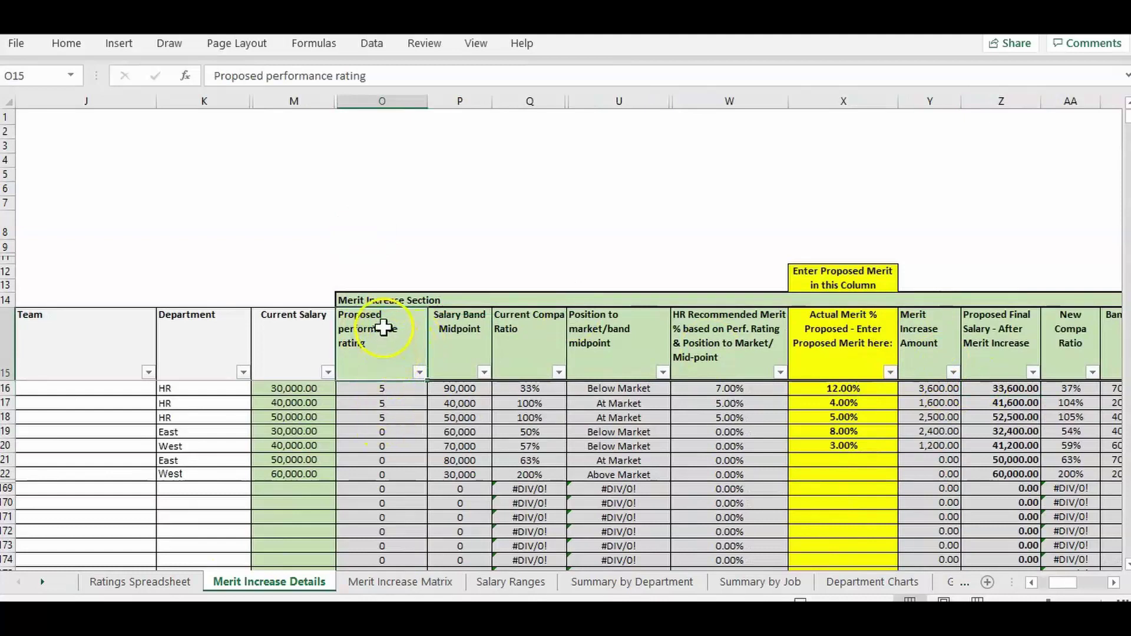
pyautogui.click(312, 323)
pyautogui.press('Right')
pyautogui.press('Right')
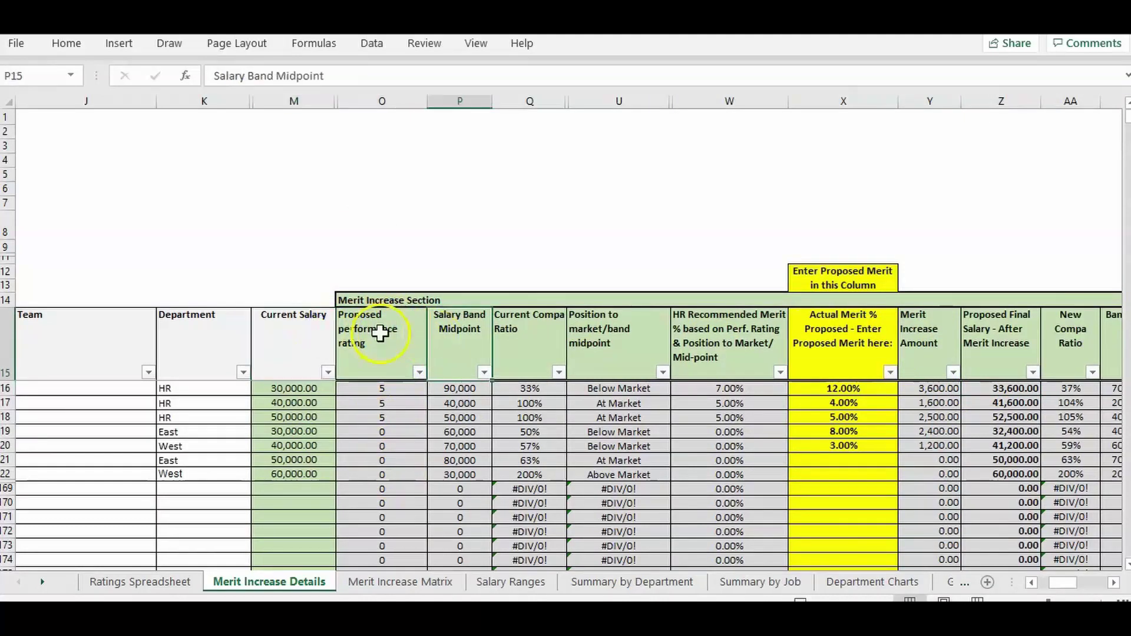
# Step: Review the employee numbers and proposed performance ratings on the Ratings Spreadsheet sheet
pyautogui.click(147, 583)
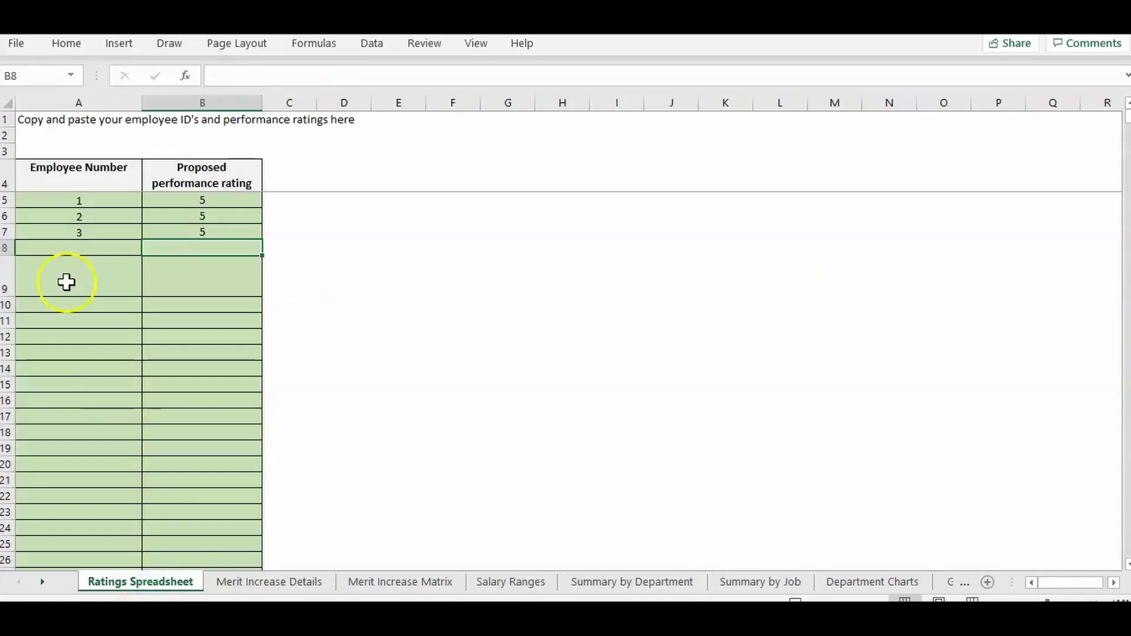
pyautogui.moveTo(65, 168); pyautogui.dragTo(61, 268)
pyautogui.click(112, 206)
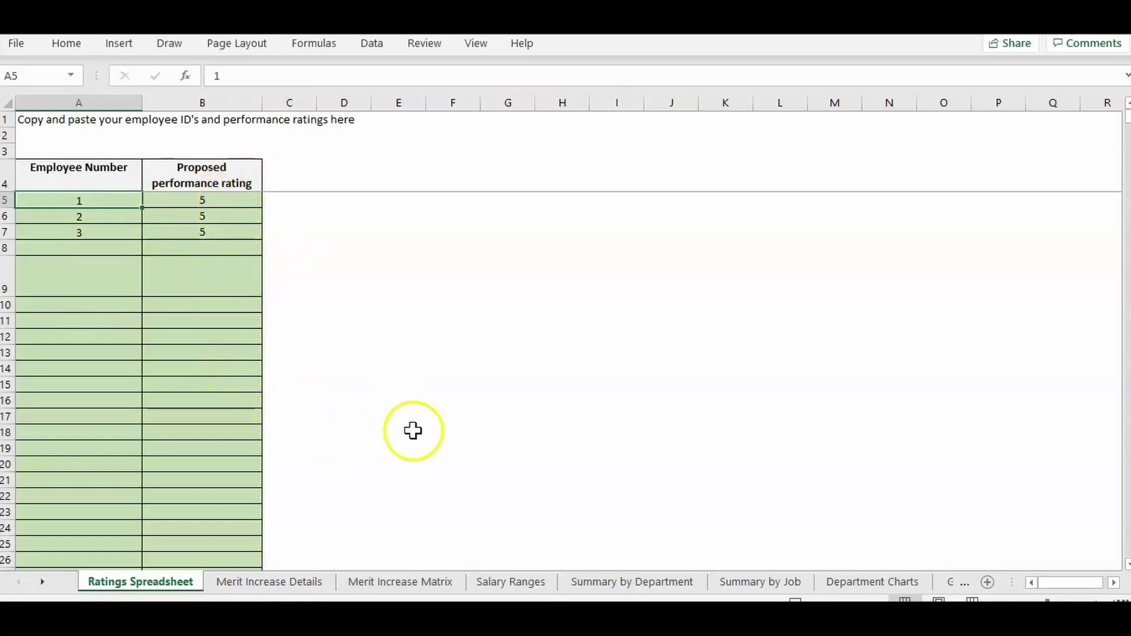
# Step: Examine the list of ratings in Chart 2 of the Merit Increase Matrix sheet
pyautogui.click(424, 583)
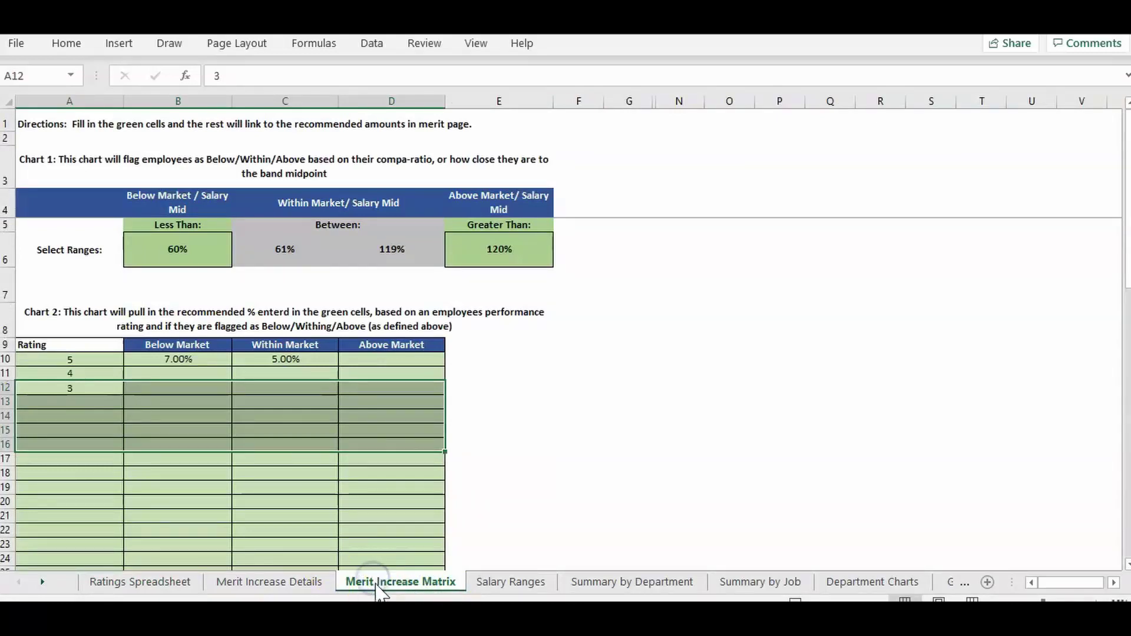
pyautogui.moveTo(100, 358); pyautogui.dragTo(109, 512)
pyautogui.moveTo(76, 354); pyautogui.dragTo(64, 414)
pyautogui.scroll(4, 65, 415)
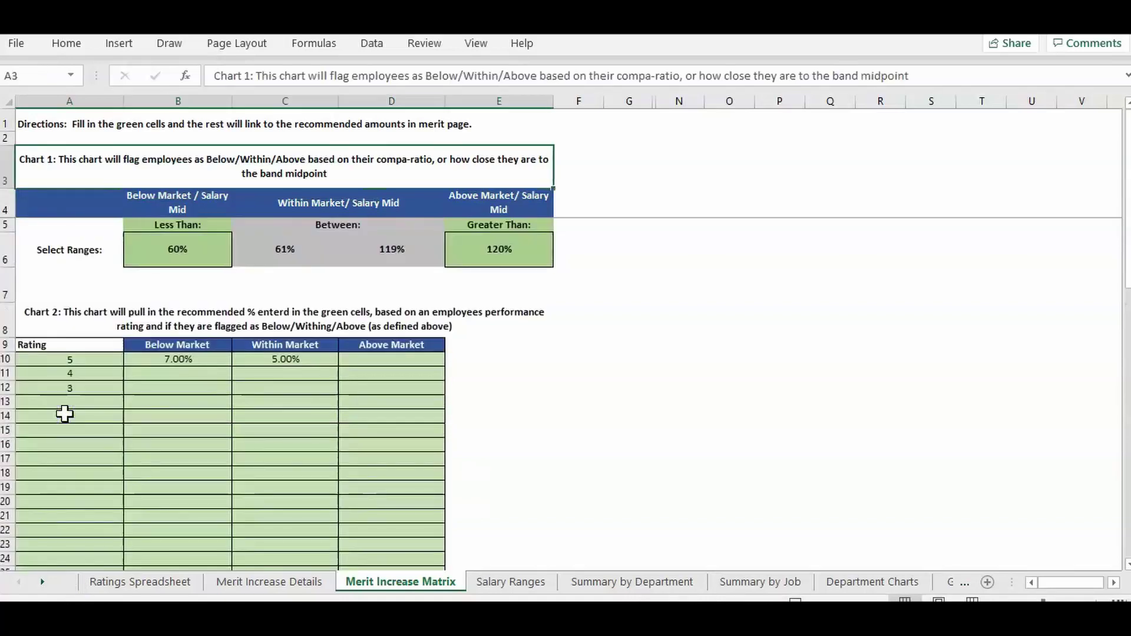
# Step: Compare the Below, Within and Above Market recommendations for rating 5 with the Less Than range in Chart 1
pyautogui.click(61, 358)
pyautogui.click(222, 358)
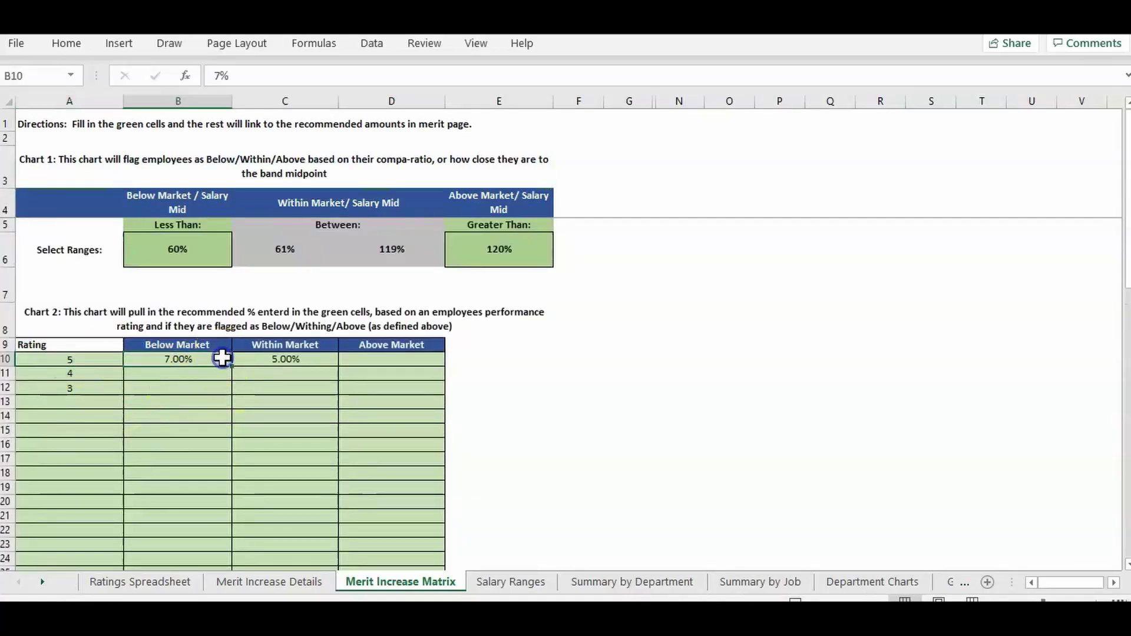
pyautogui.click(306, 359)
pyautogui.click(376, 362)
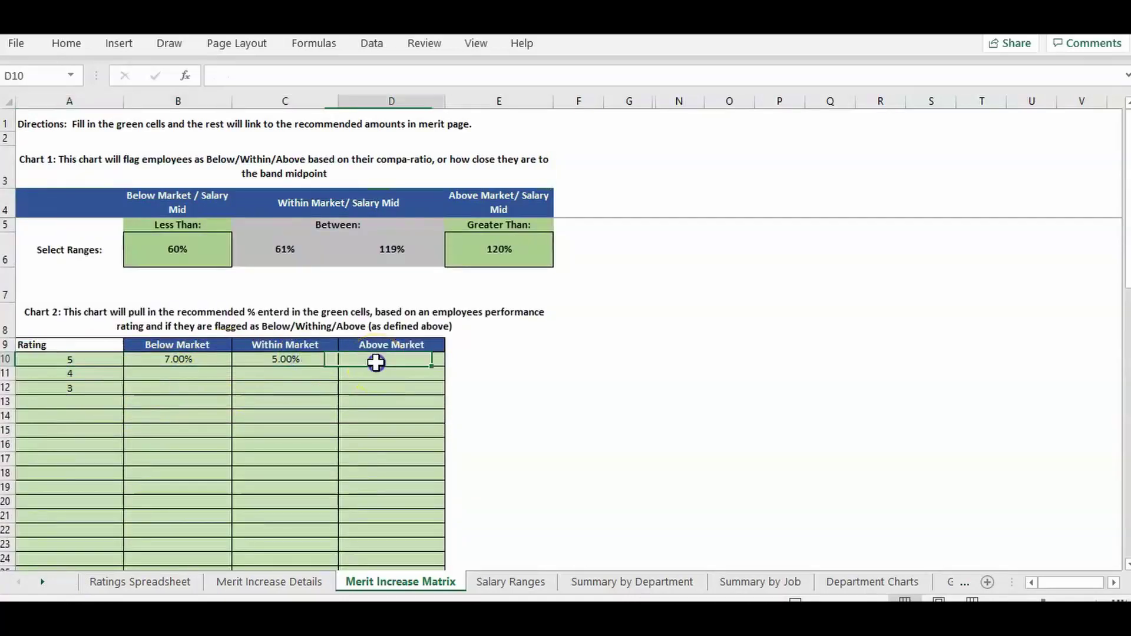
pyautogui.moveTo(177, 348); pyautogui.dragTo(175, 354)
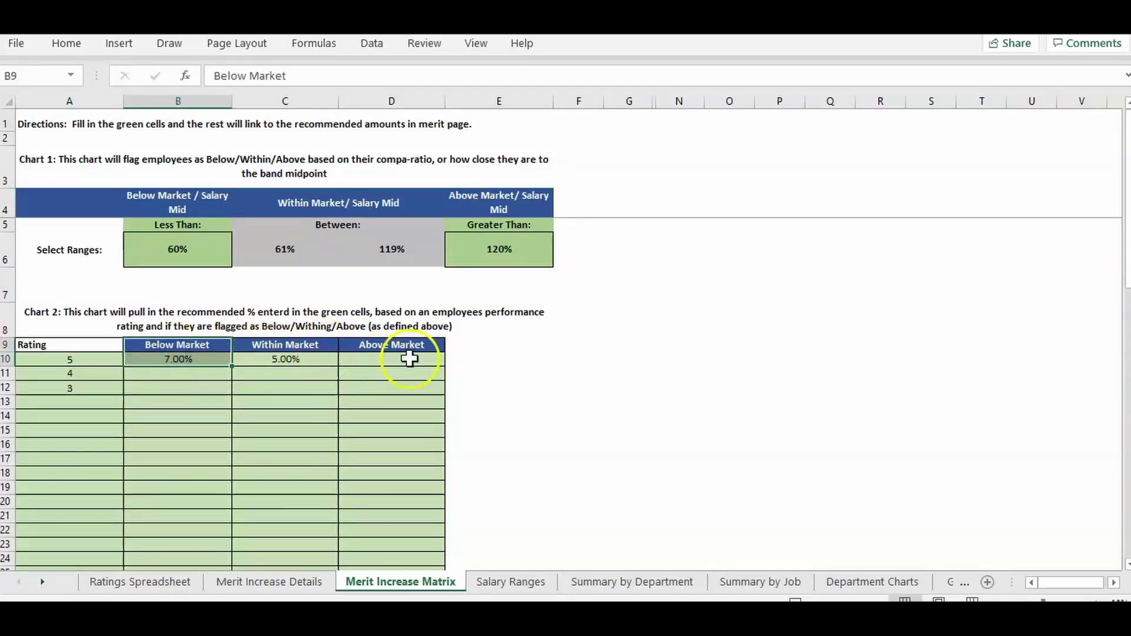
pyautogui.click(442, 350)
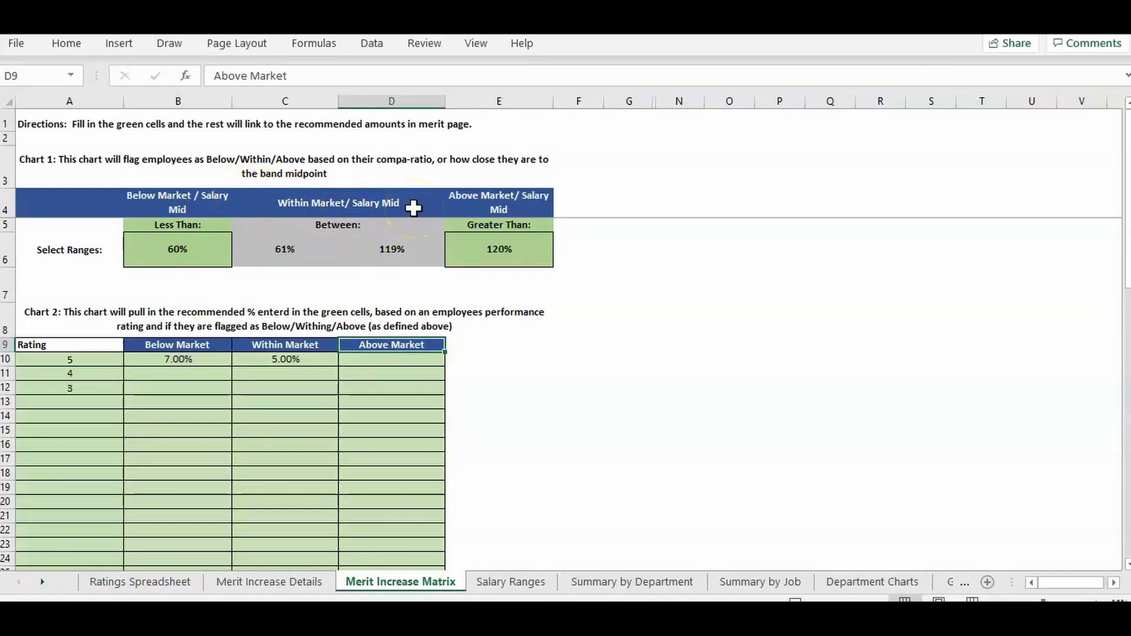
pyautogui.click(172, 245)
# Step: Review the grades, location column and minimum salaries on the Salary Ranges sheet
pyautogui.click(511, 582)
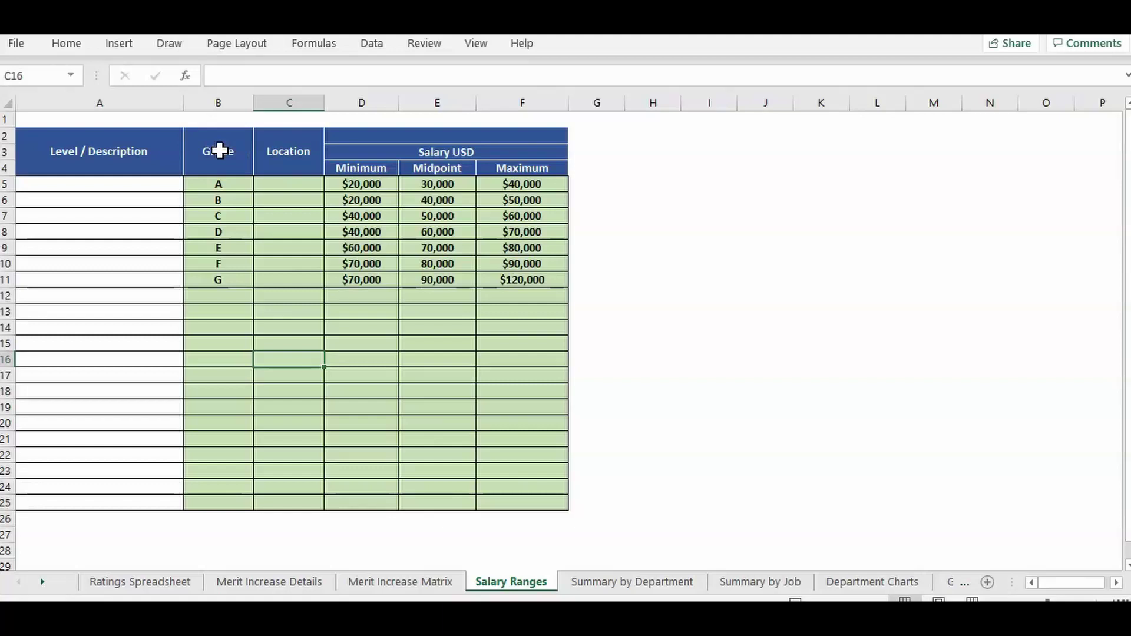
pyautogui.click(223, 183)
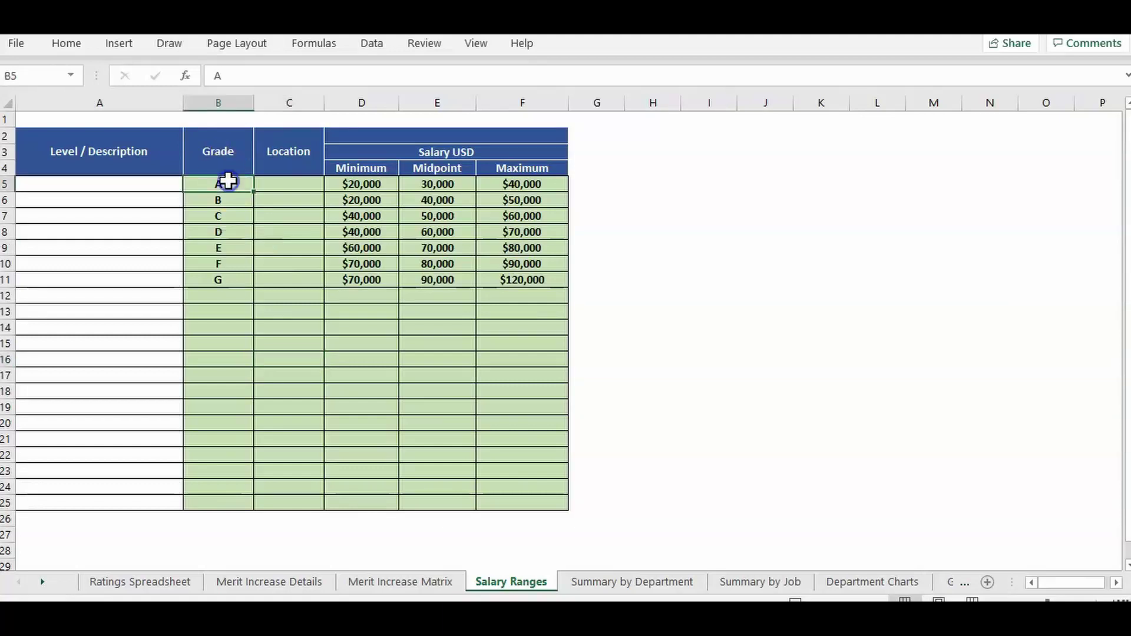
pyautogui.click(373, 182)
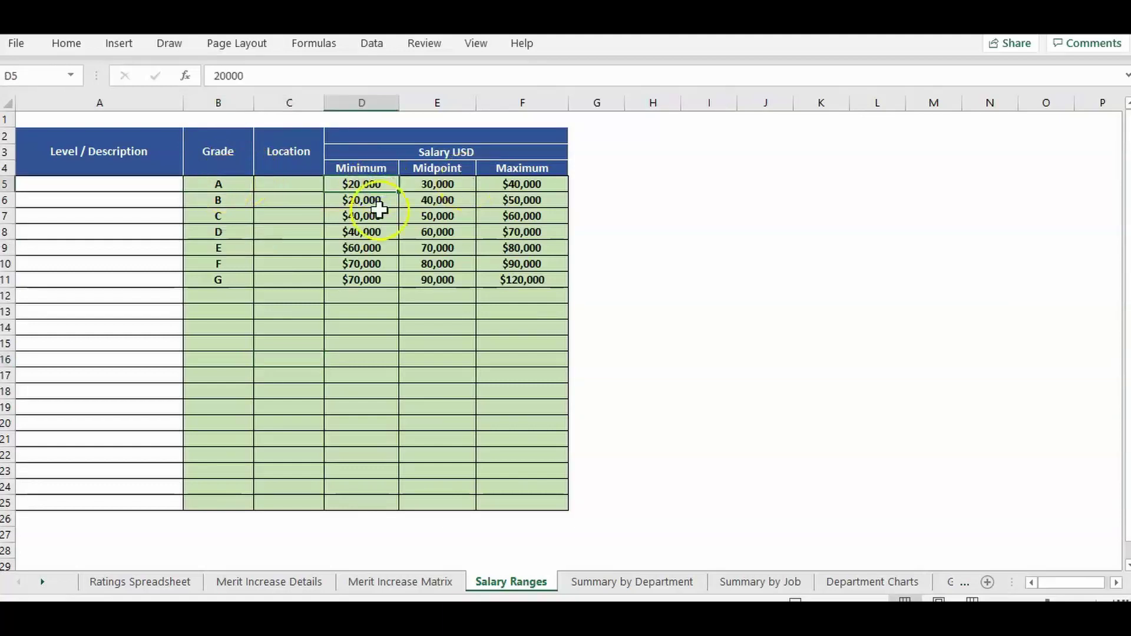
pyautogui.click(223, 186)
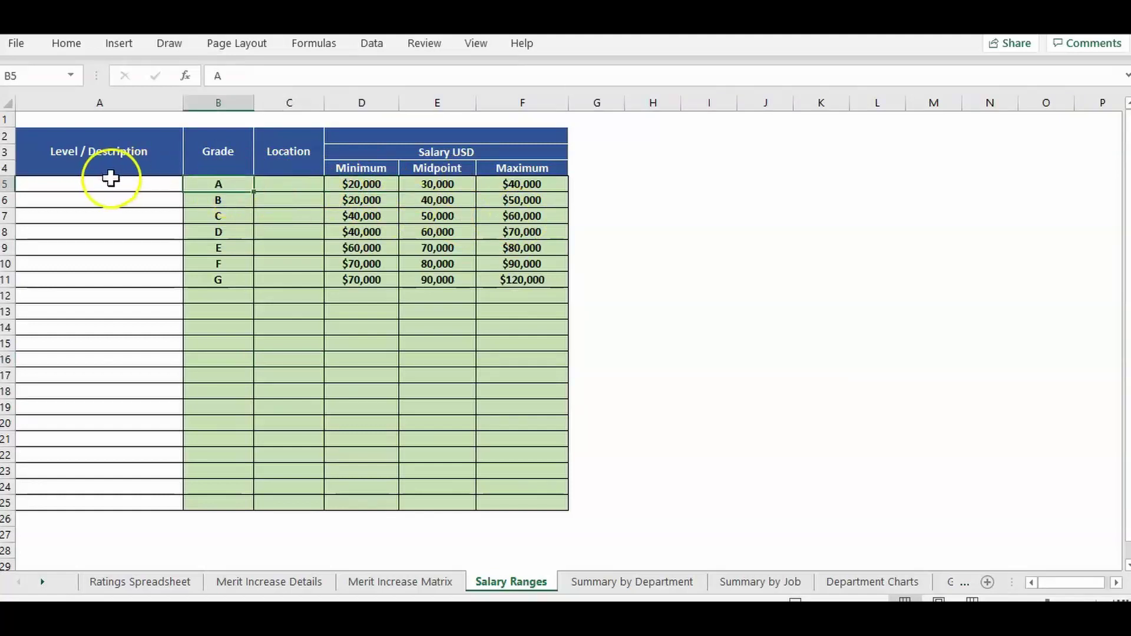
pyautogui.moveTo(242, 184); pyautogui.dragTo(237, 263)
pyautogui.click(312, 162)
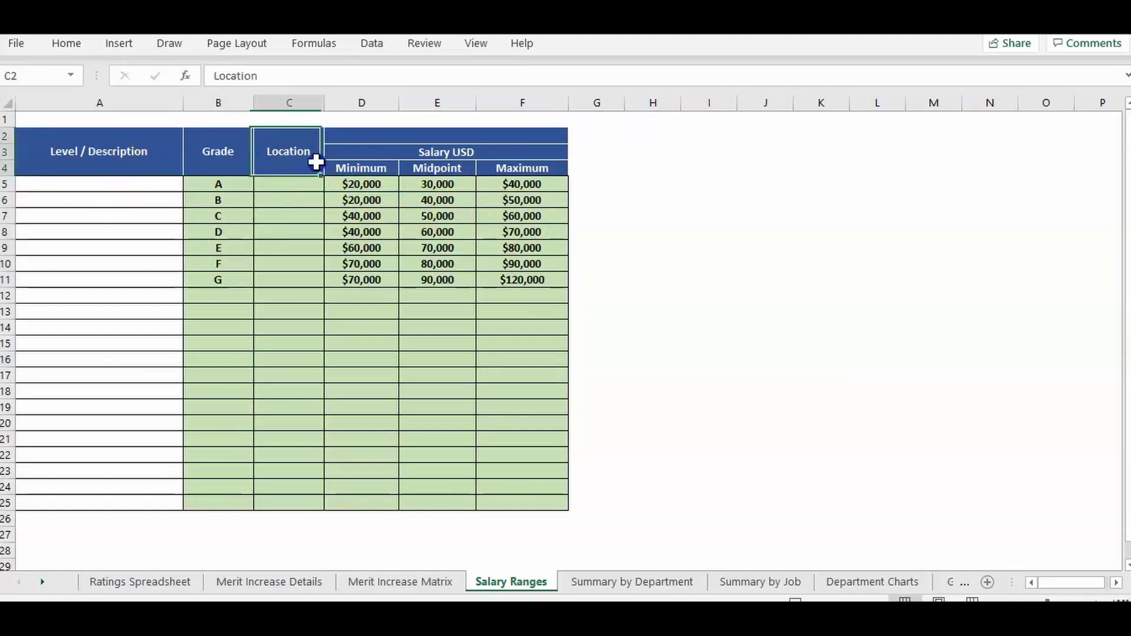
# Step: Review the proposed rating, band midpoint, compa ratio and market position columns on the Merit Increase Details sheet
pyautogui.click(295, 583)
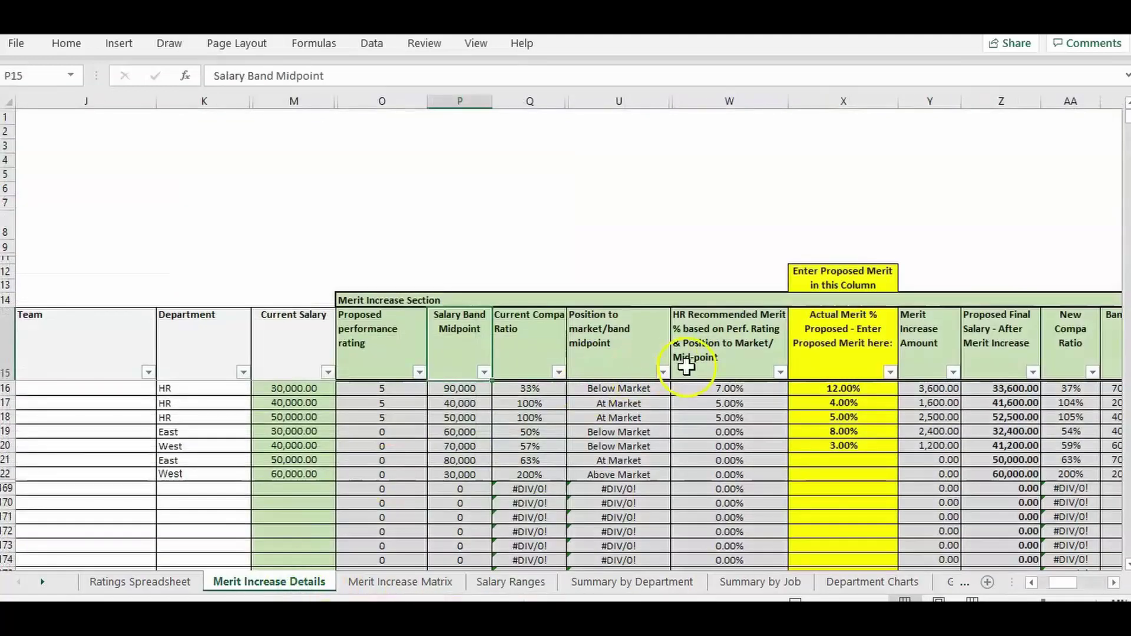
pyautogui.moveTo(381, 388); pyautogui.dragTo(619, 446)
pyautogui.rightClick(249, 582)
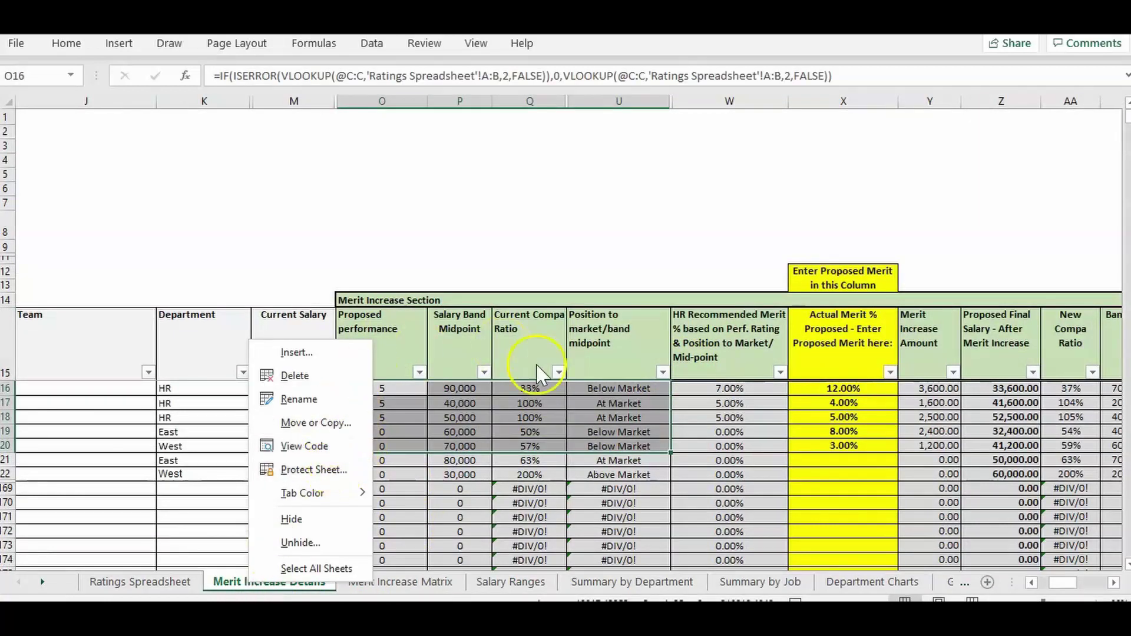
pyautogui.click(551, 402)
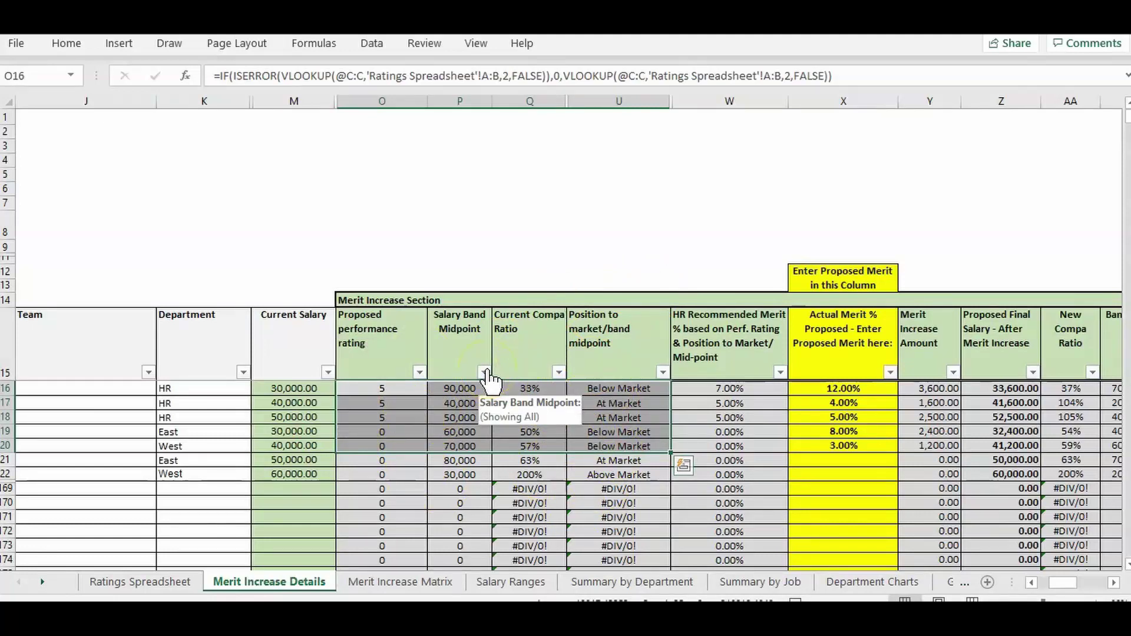
pyautogui.click(529, 403)
pyautogui.click(460, 101)
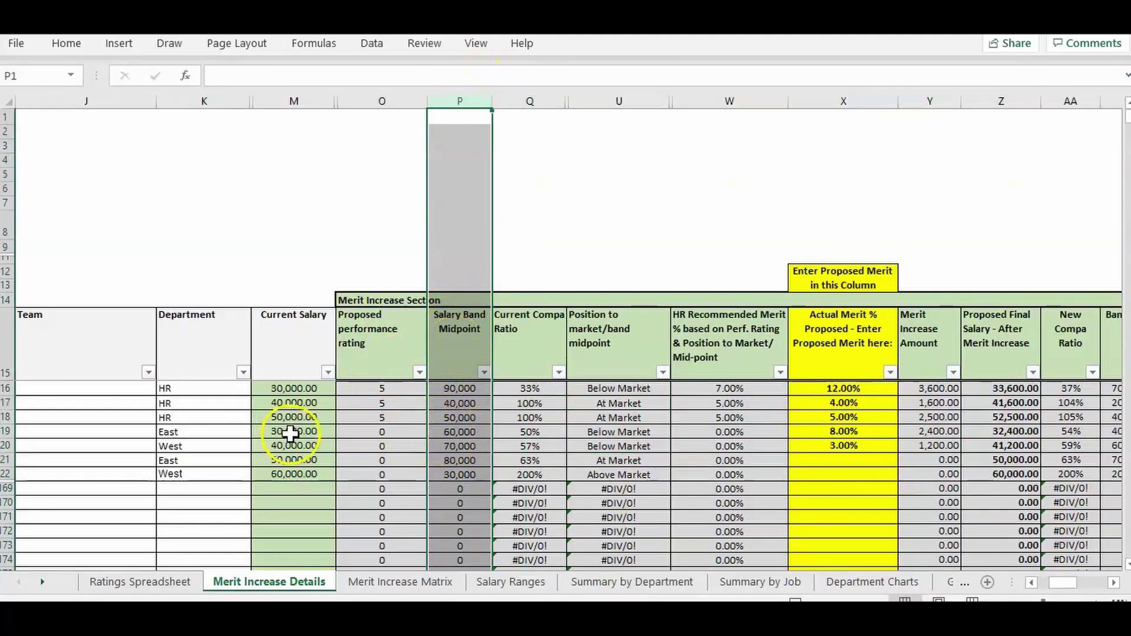
# Step: Look over the Merit Increase Matrix sheet, and examine the Midpoint salaries for grades A to G on the Salary Ranges sheet
pyautogui.click(428, 589)
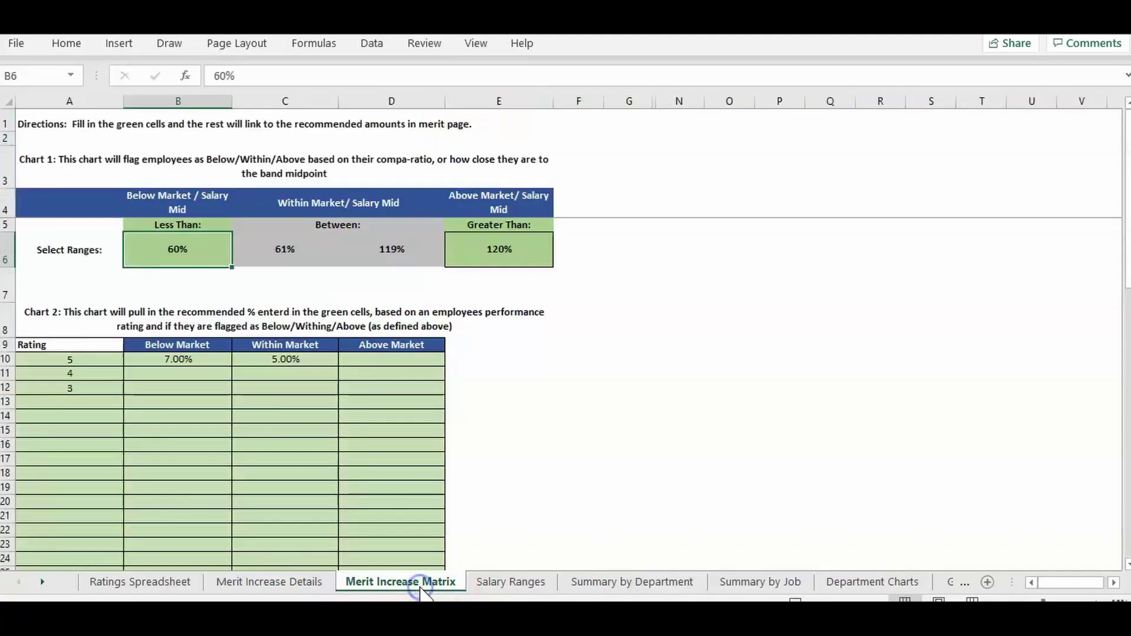
pyautogui.click(510, 582)
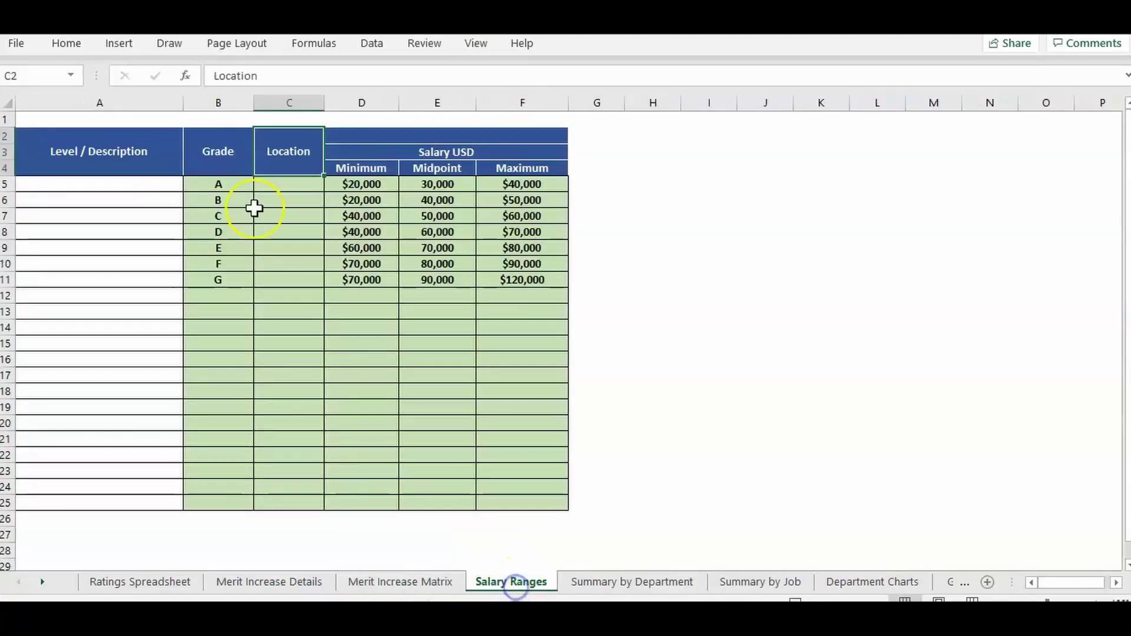
pyautogui.moveTo(233, 100); pyautogui.dragTo(414, 118)
pyautogui.moveTo(461, 188); pyautogui.dragTo(456, 278)
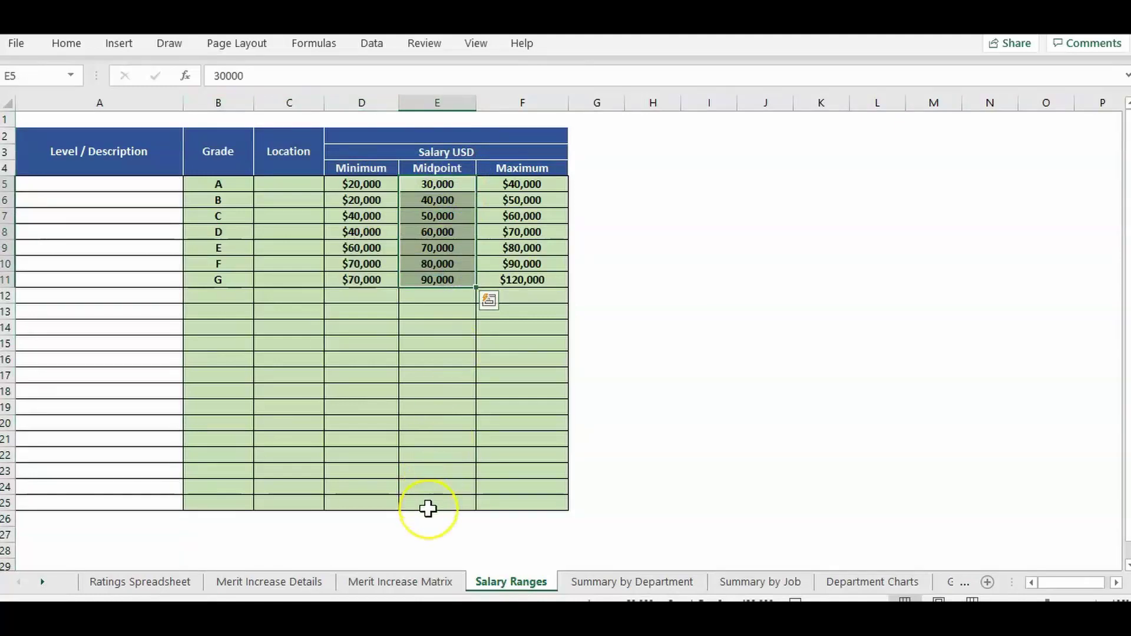
# Step: Clear the Less Than and Greater Than ranges in Chart 1 of the Merit Increase Matrix sheet, and set Less Than to 75%
pyautogui.click(423, 584)
pyautogui.click(78, 254)
pyautogui.click(165, 253)
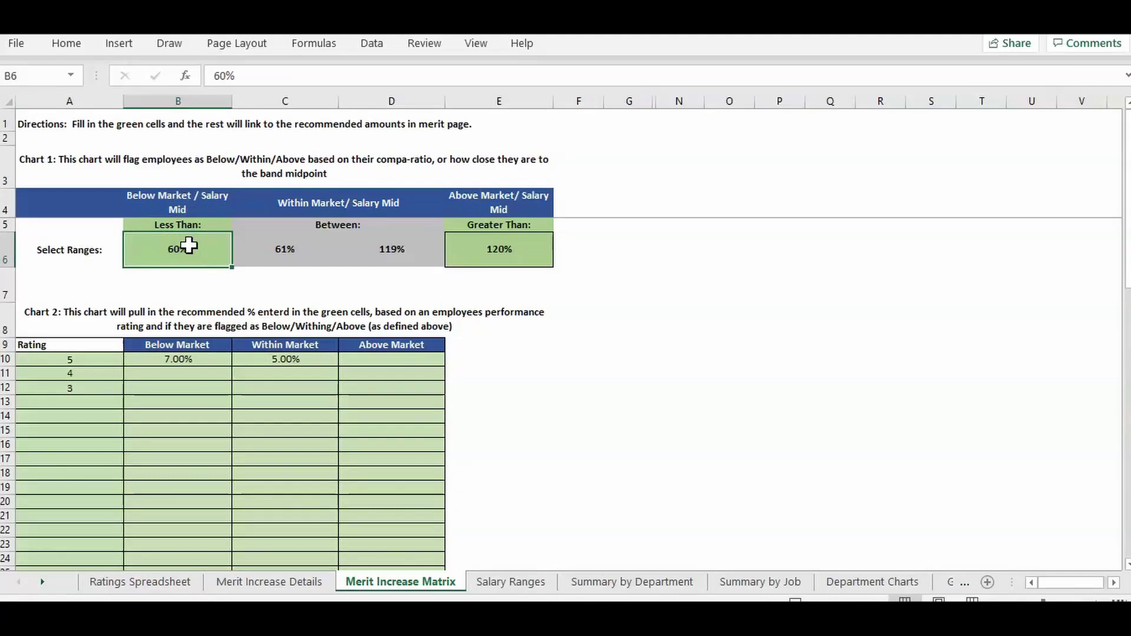
pyautogui.press('Delete')
pyautogui.press('Tab')
pyautogui.press('Left')
pyautogui.press('Left')
pyautogui.press('Left')
pyautogui.press('Left')
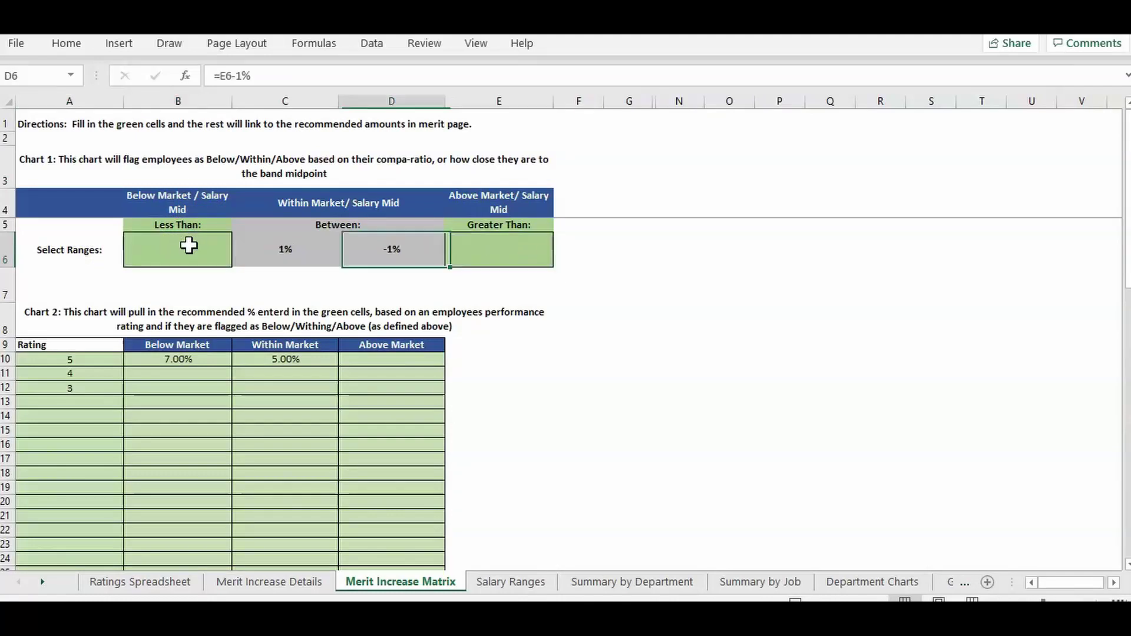
pyautogui.press('Right')
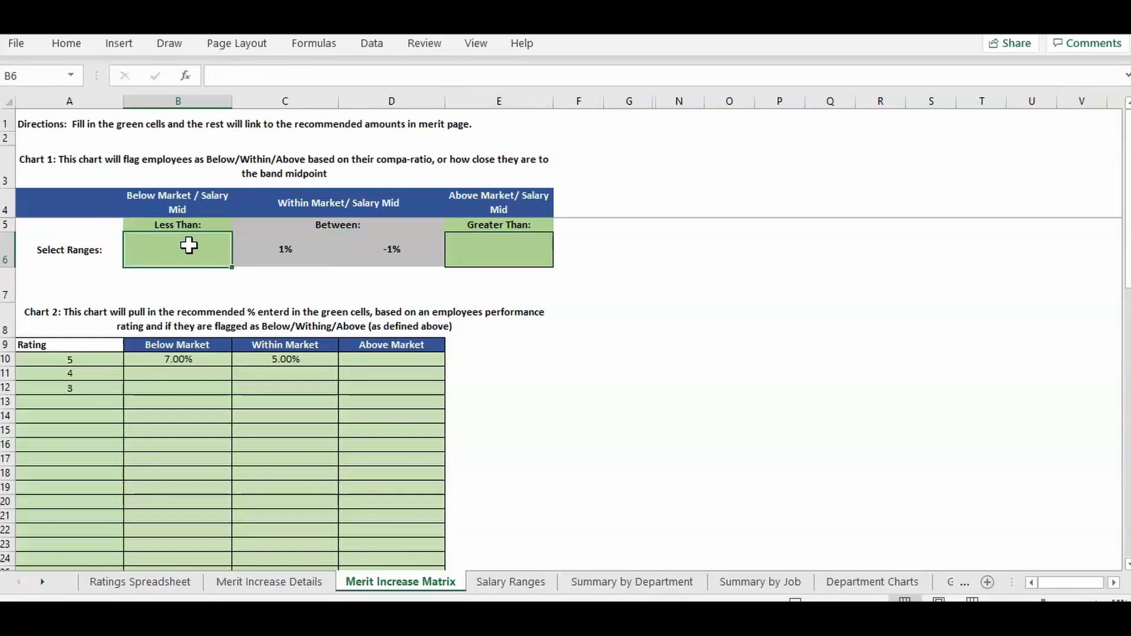
pyautogui.write('7')
pyautogui.press('Return')
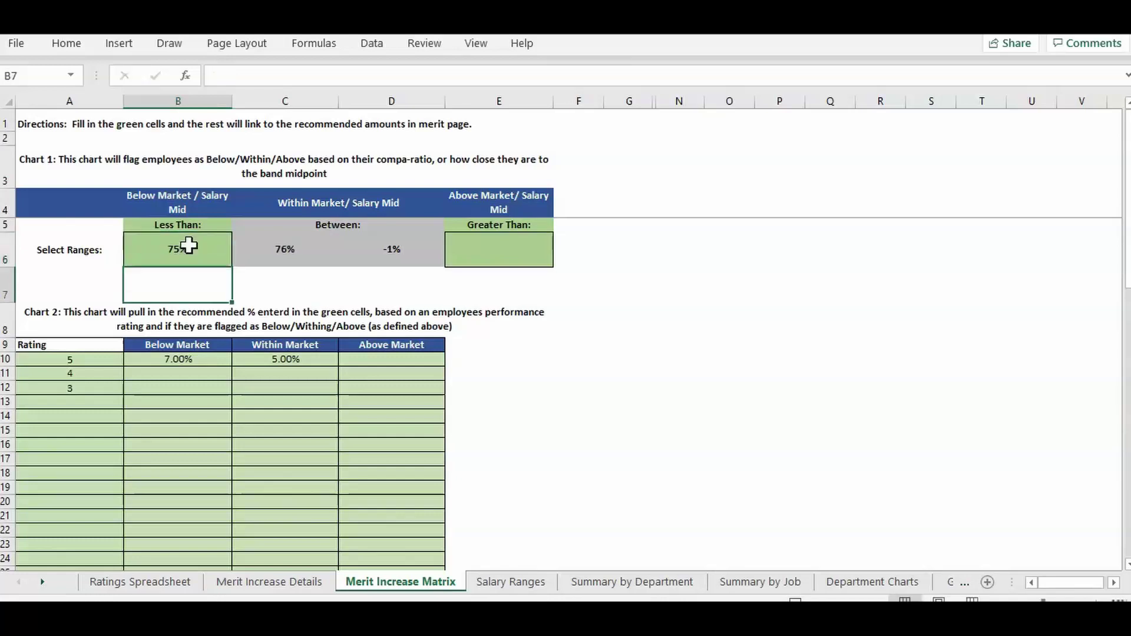
# Step: Set the Above Market Greater Than range in Chart 1 to 110%
pyautogui.click(160, 197)
pyautogui.moveTo(160, 211); pyautogui.dragTo(161, 248)
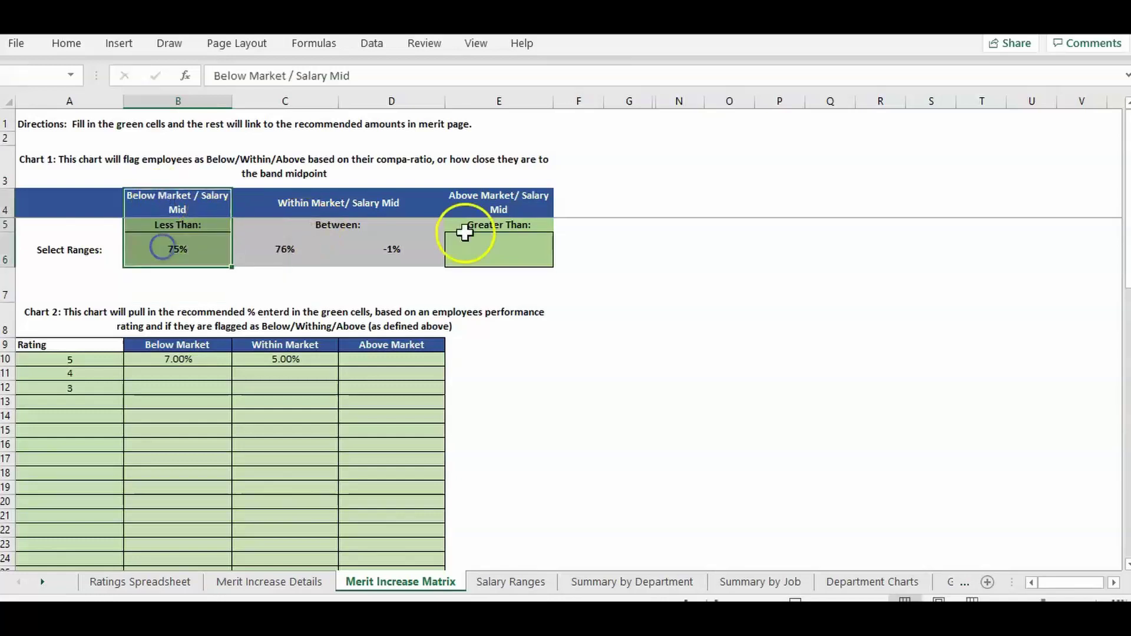
pyautogui.click(535, 253)
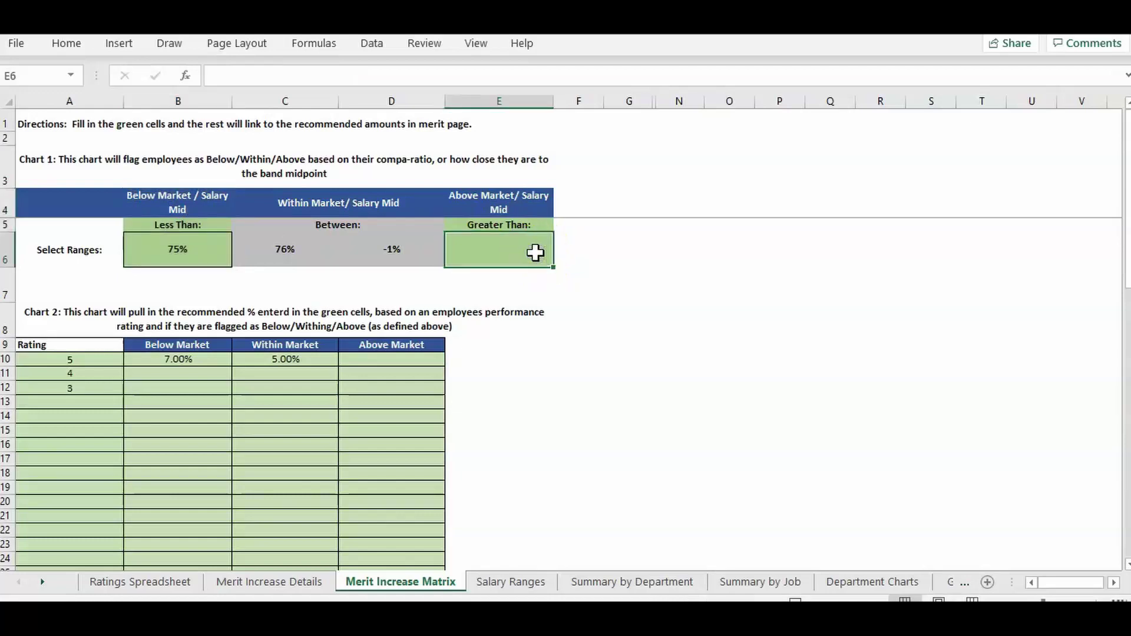
pyautogui.write('110')
pyautogui.press('Return')
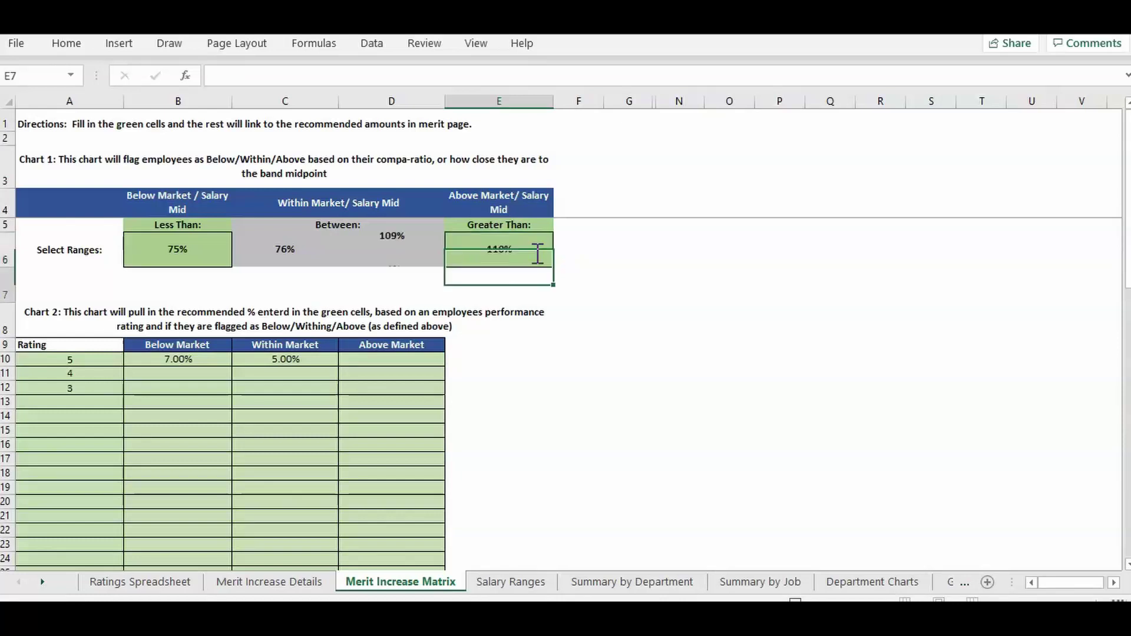
pyautogui.click(535, 252)
pyautogui.press('Left')
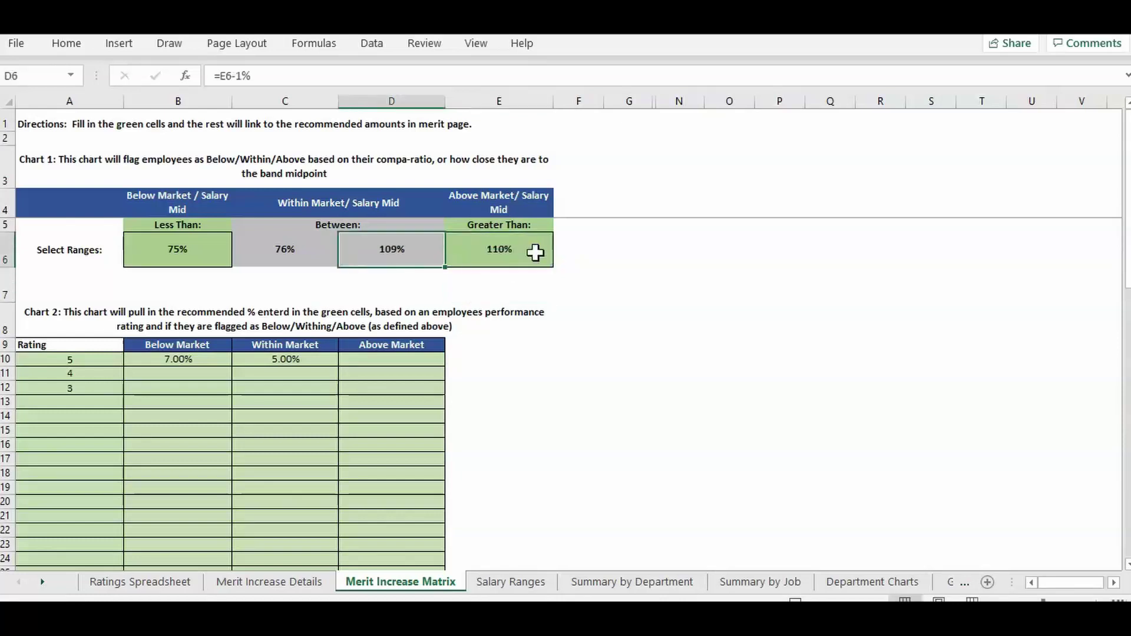
# Step: Set the Above Market Greater Than range to 120%, and check the formulas in the two Between cells
pyautogui.click(535, 253)
pyautogui.write('120')
pyautogui.press('Return')
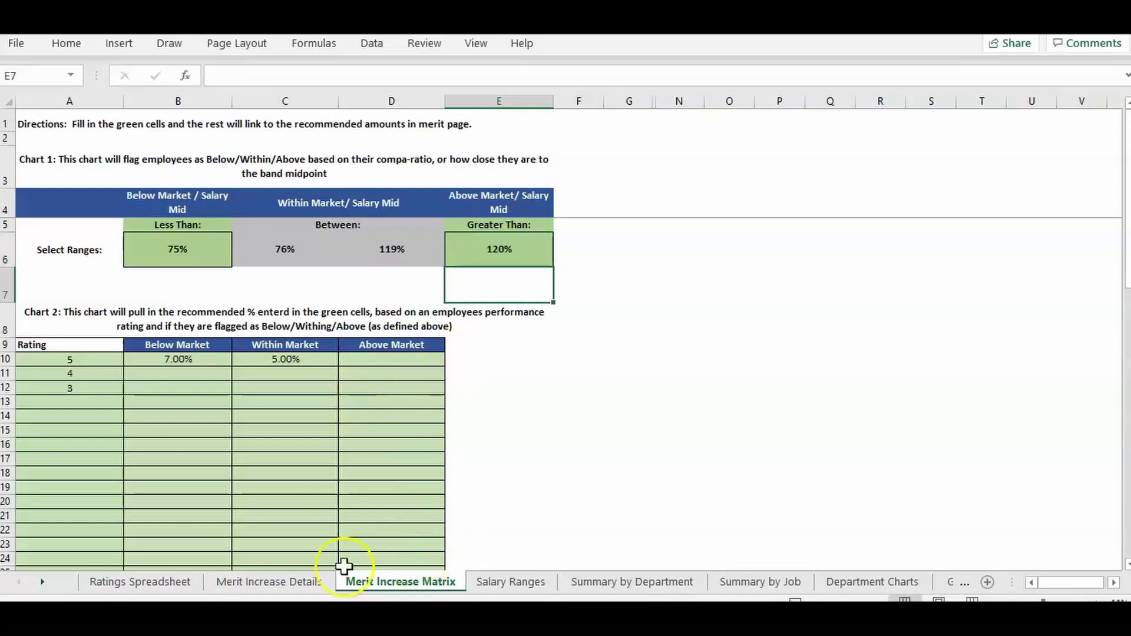
pyautogui.moveTo(330, 250); pyautogui.dragTo(408, 258)
pyautogui.click(287, 251)
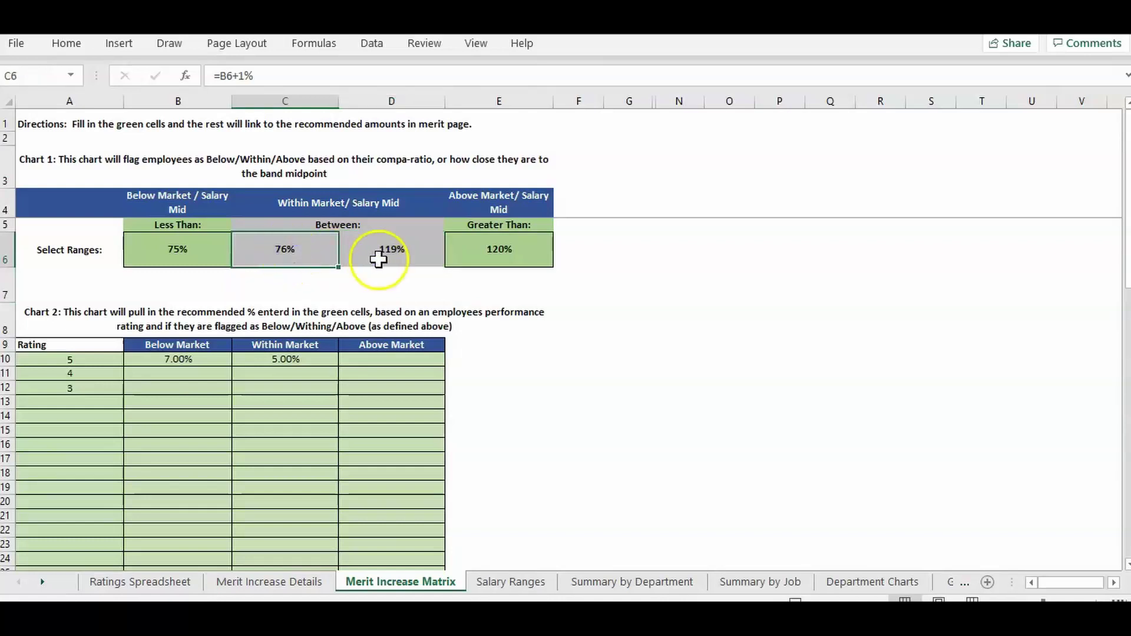
pyautogui.click(379, 252)
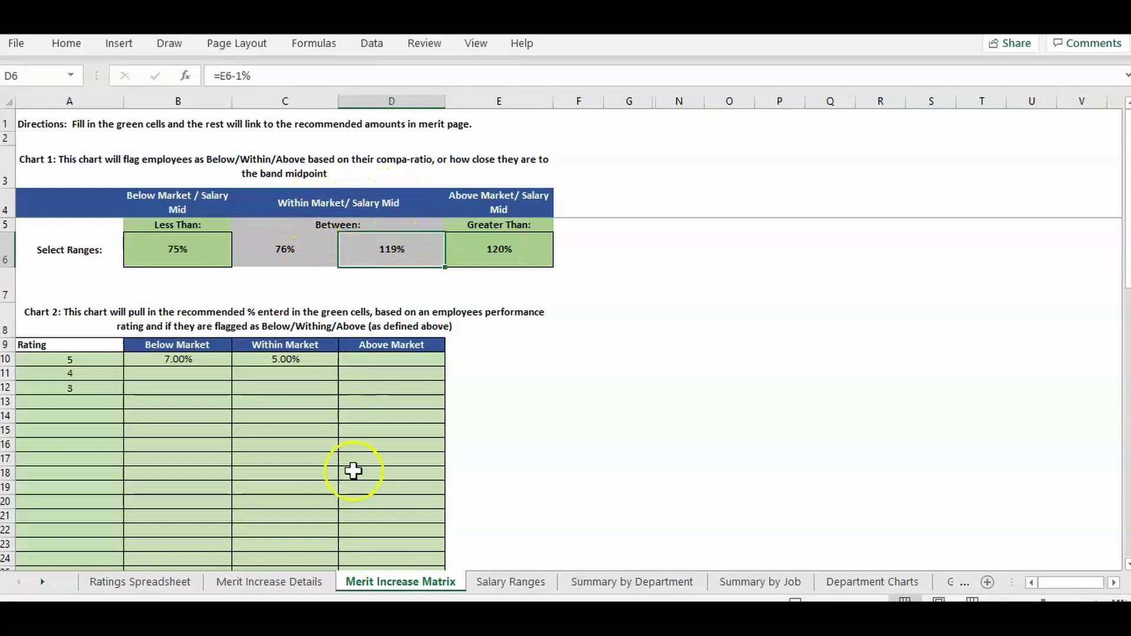
# Step: Examine the compa ratio formula in row 16 of the Merit Increase Details sheet together with its current salary and salary band midpoint cells
pyautogui.hotkey('ctrl', 'pageup')
pyautogui.press('Down')
pyautogui.press('Down')
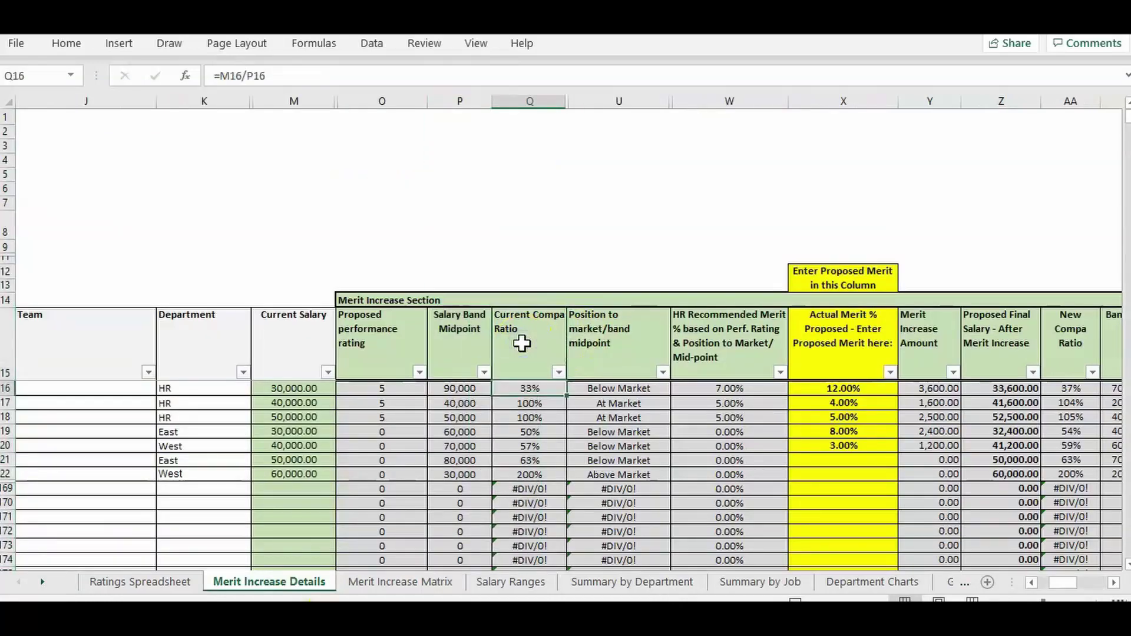
pyautogui.click(465, 387)
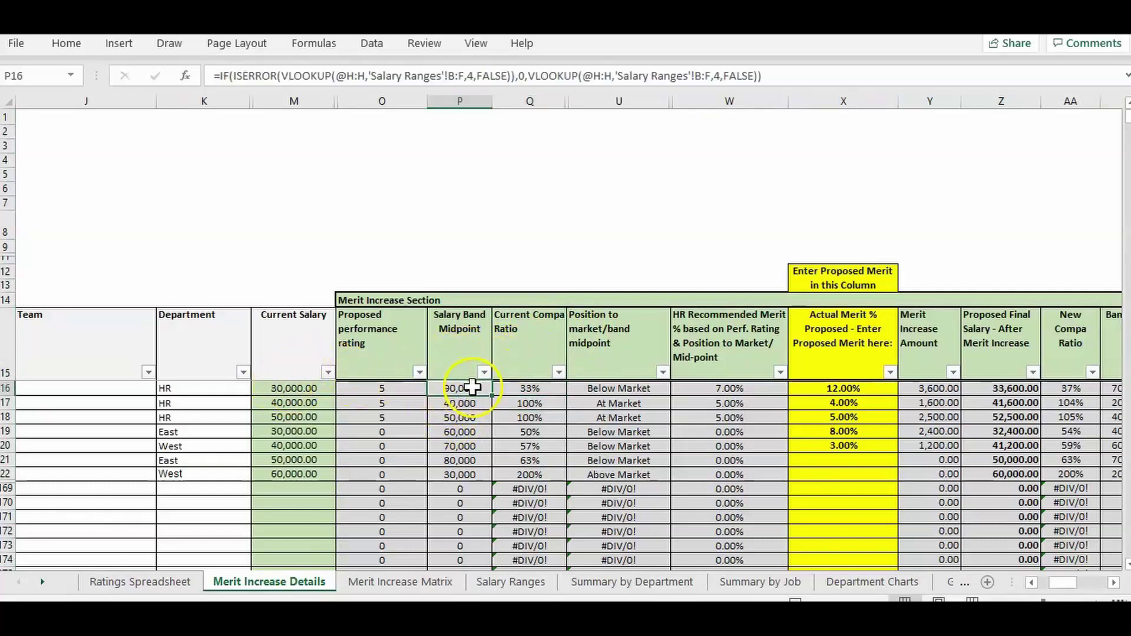
pyautogui.click(306, 389)
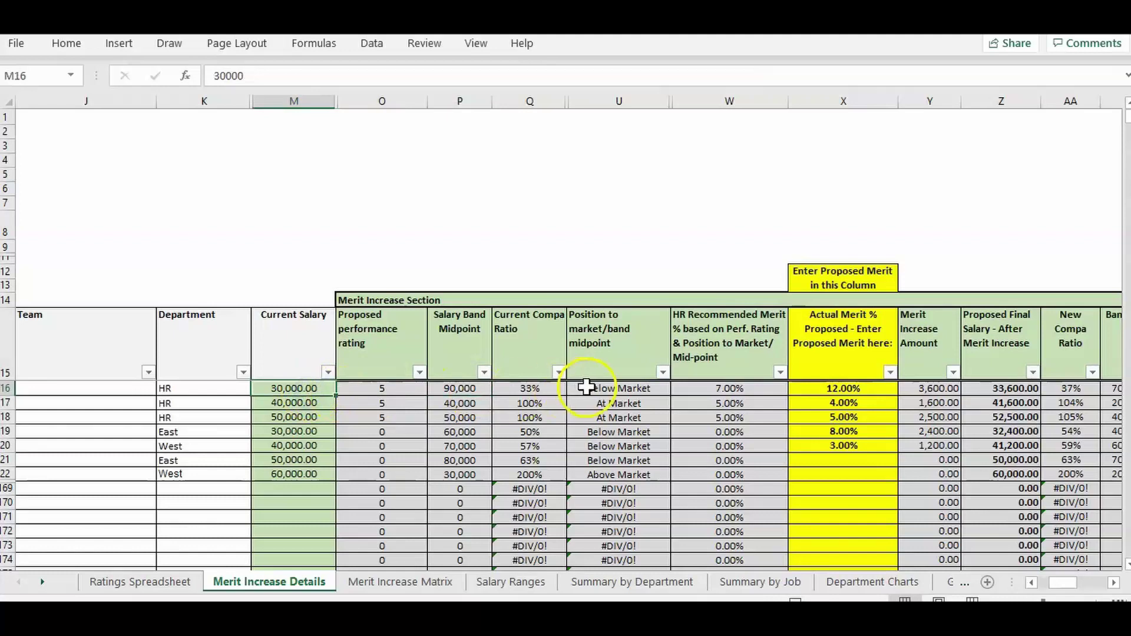
pyautogui.click(554, 389)
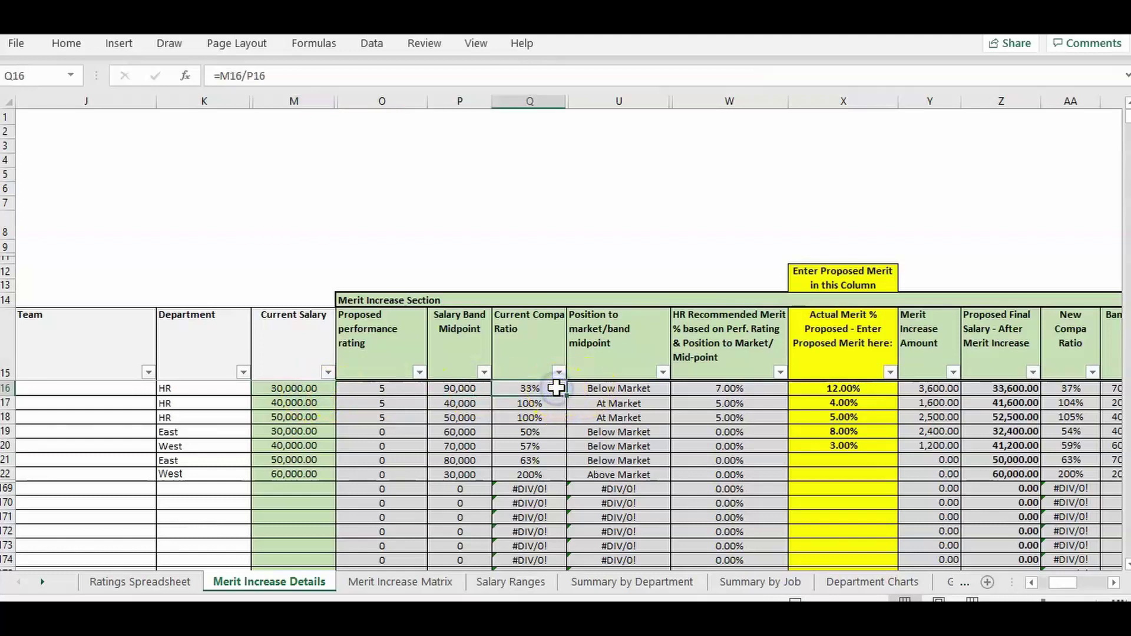
pyautogui.doubleClick(556, 388)
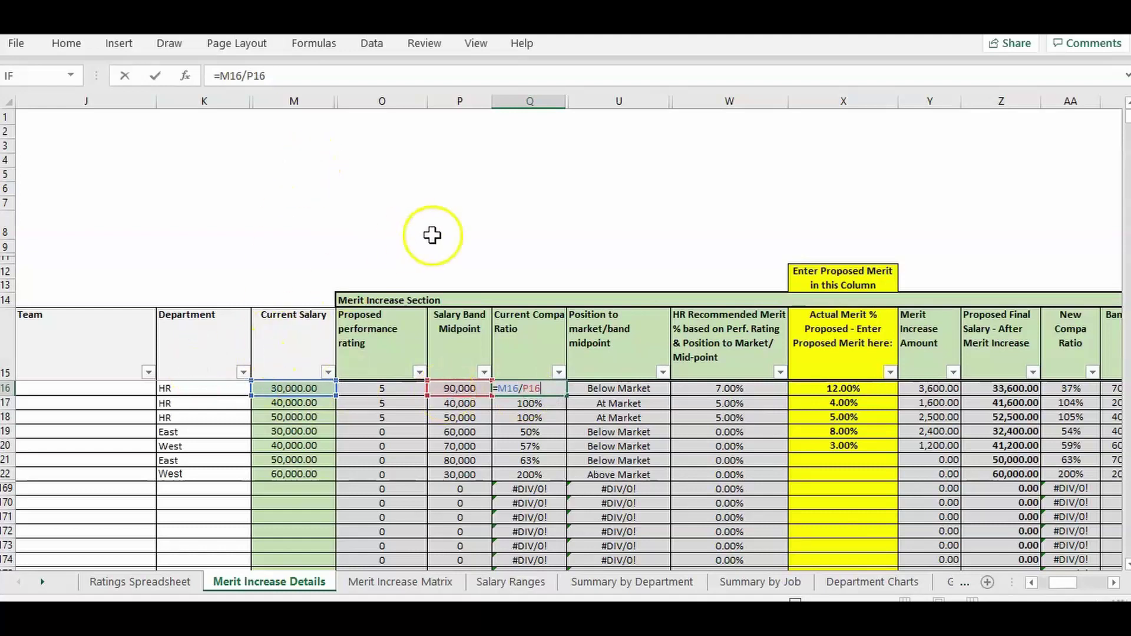
pyautogui.hotkey('ctrl', 'Return')
pyautogui.click(457, 387)
pyautogui.press('Right')
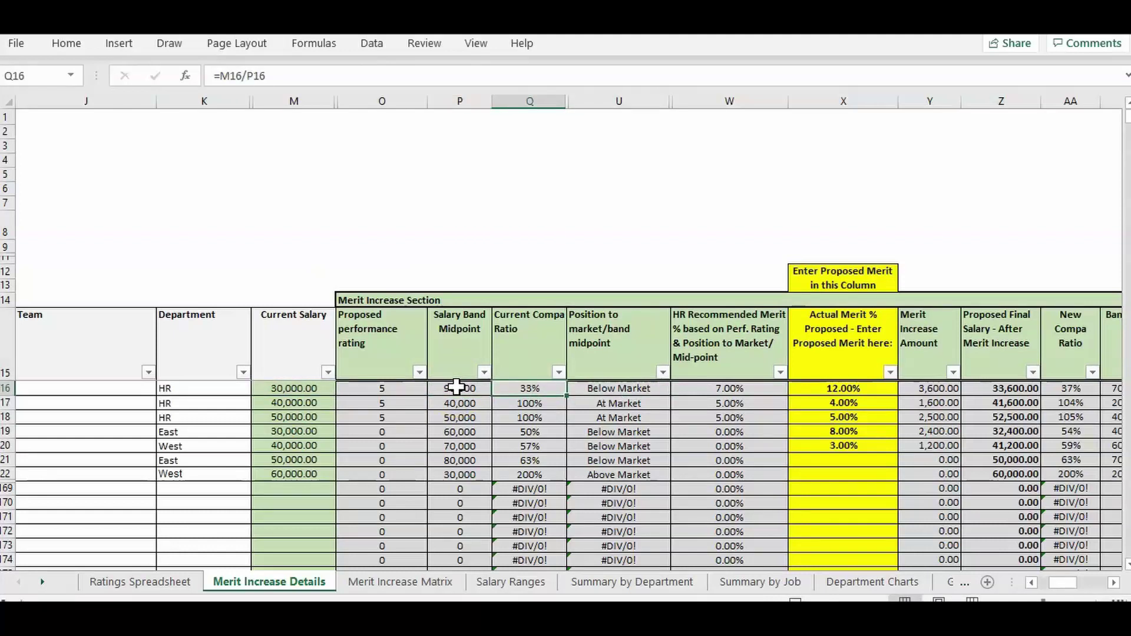
pyautogui.click(456, 387)
pyautogui.press('Up')
pyautogui.press('Down')
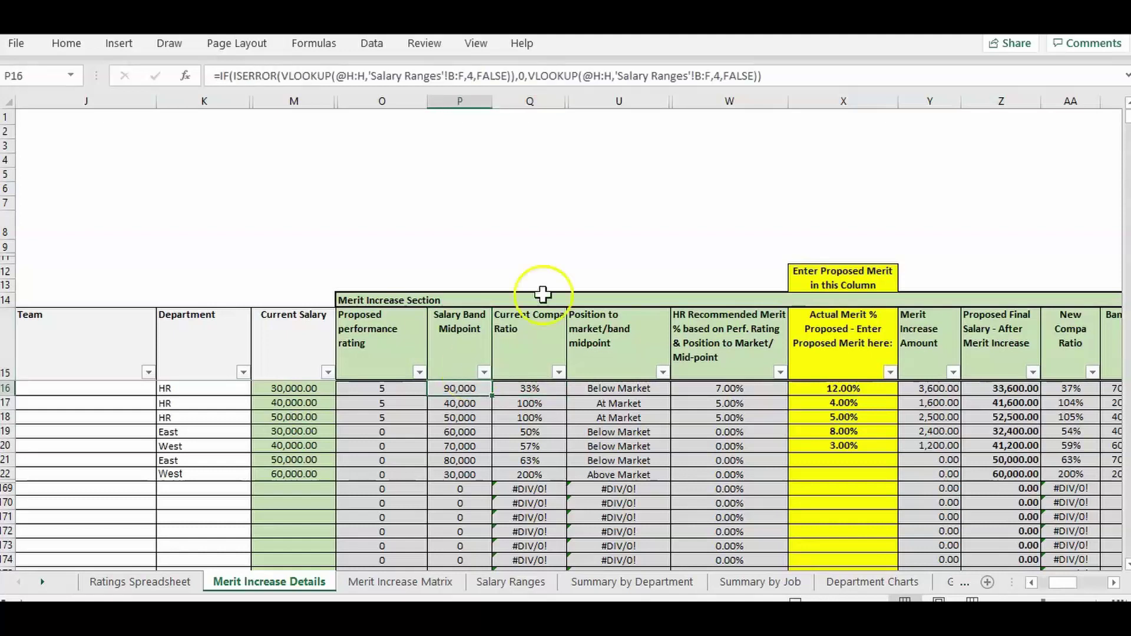
# Step: Compare the row 16 position to market with the Less Than range in Chart 1 of the Merit Increase Matrix sheet
pyautogui.click(667, 391)
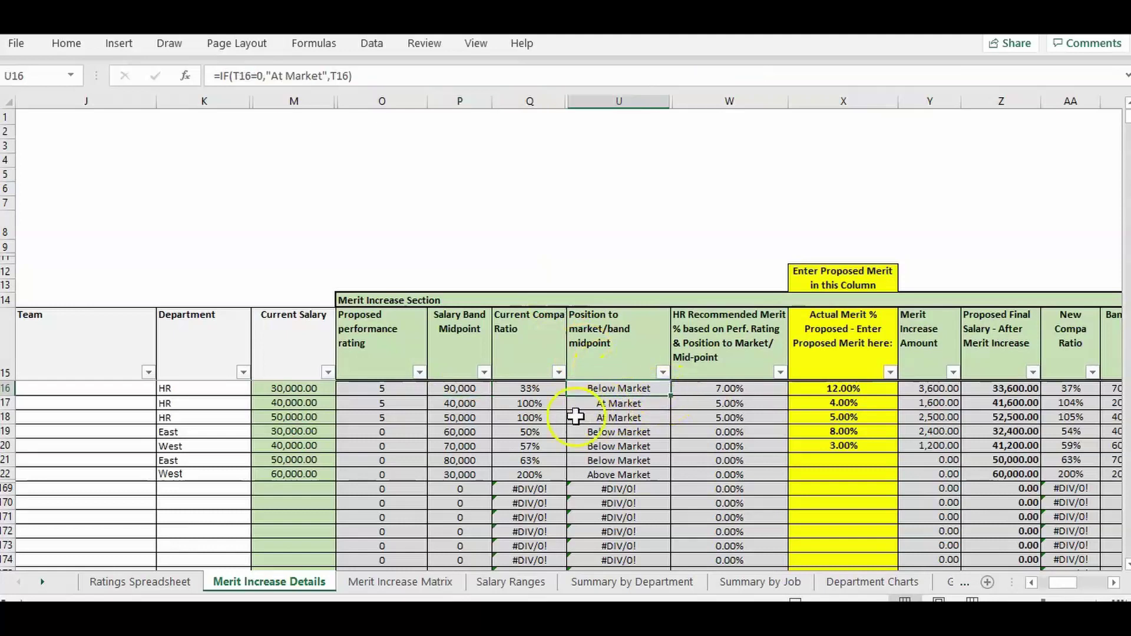
pyautogui.click(383, 582)
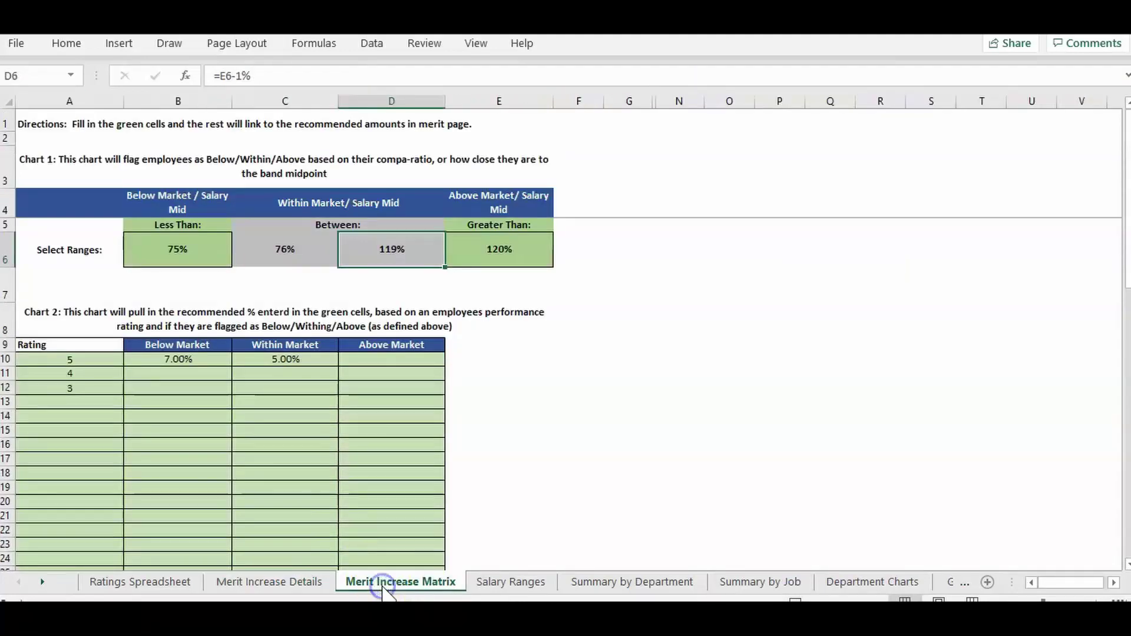
pyautogui.click(146, 264)
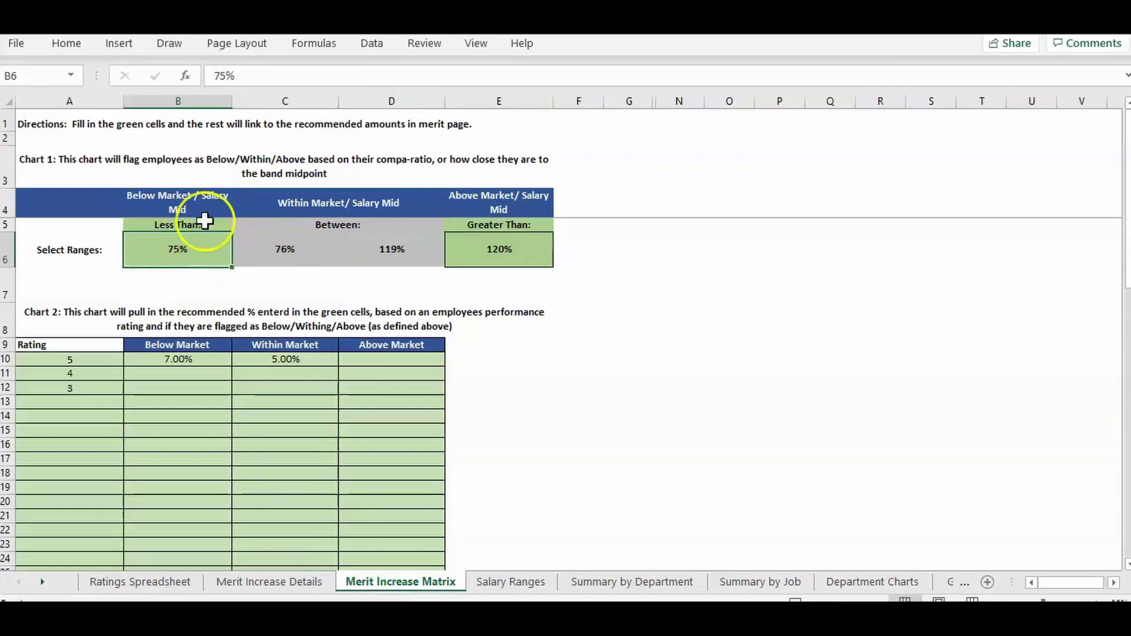
# Step: Examine the rating and midpoint in row 18, and the compa ratio, midpoint and current salary in row 22, on Merit Increase Details
pyautogui.click(276, 582)
pyautogui.click(454, 415)
pyautogui.press('Left')
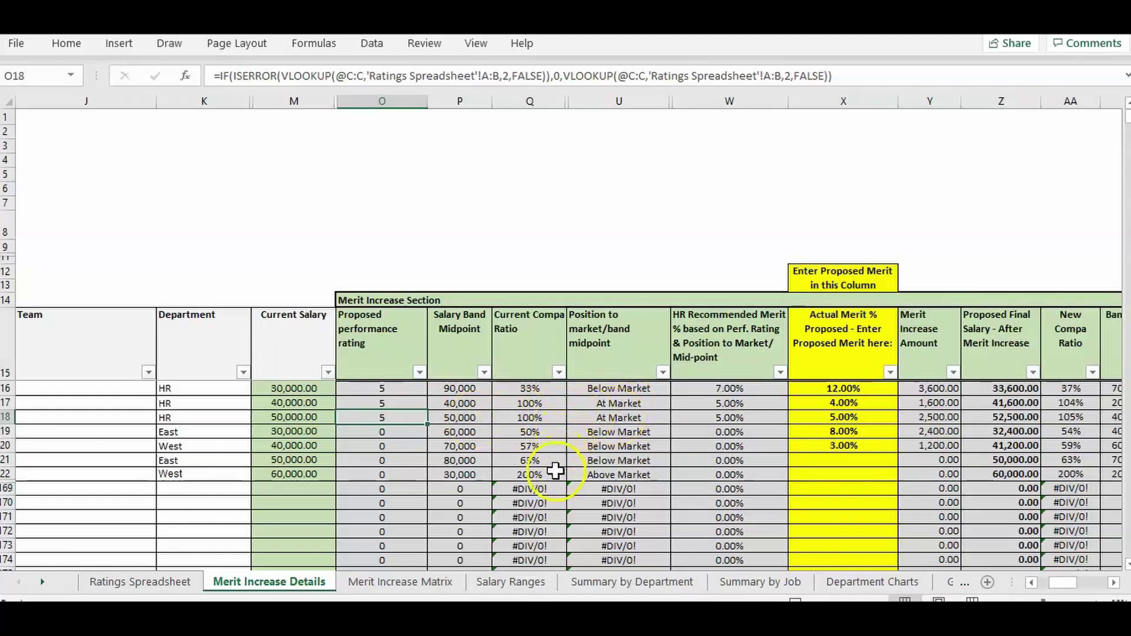
pyautogui.click(556, 472)
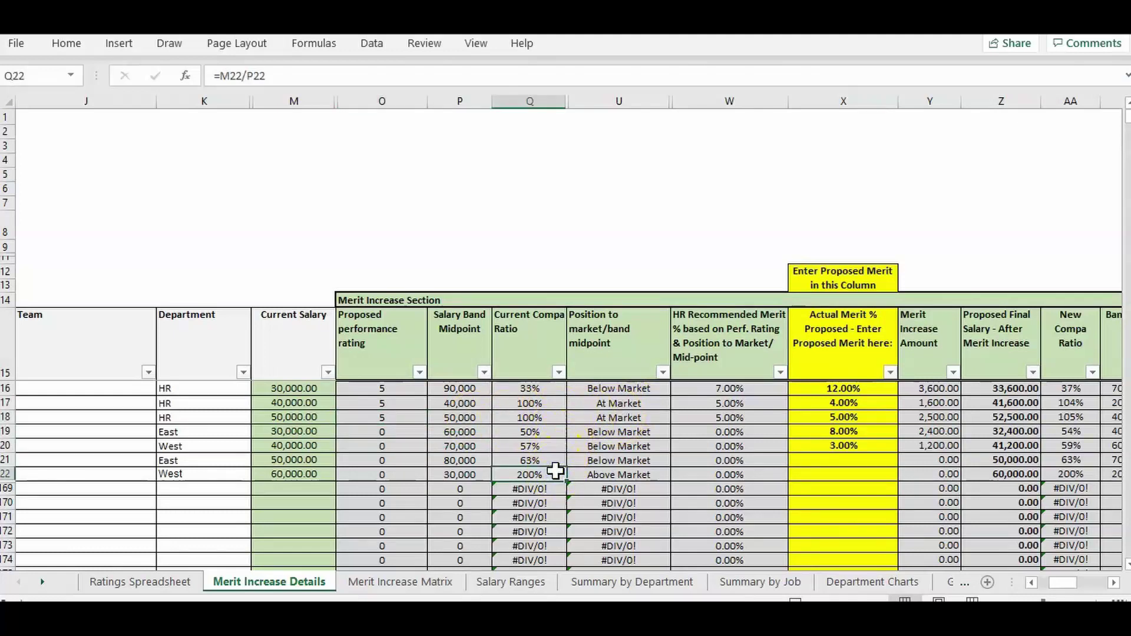
pyautogui.press('Left')
pyautogui.press('Left')
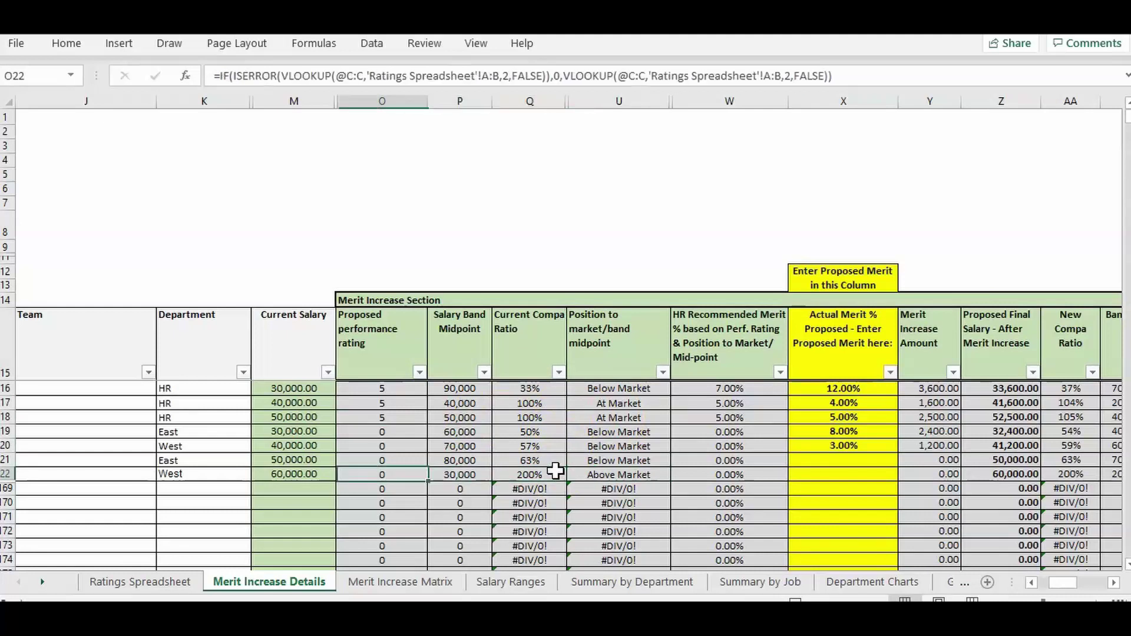
pyautogui.press('Right')
pyautogui.press('Right')
pyautogui.press('Left')
pyautogui.press('Left')
pyautogui.click(293, 475)
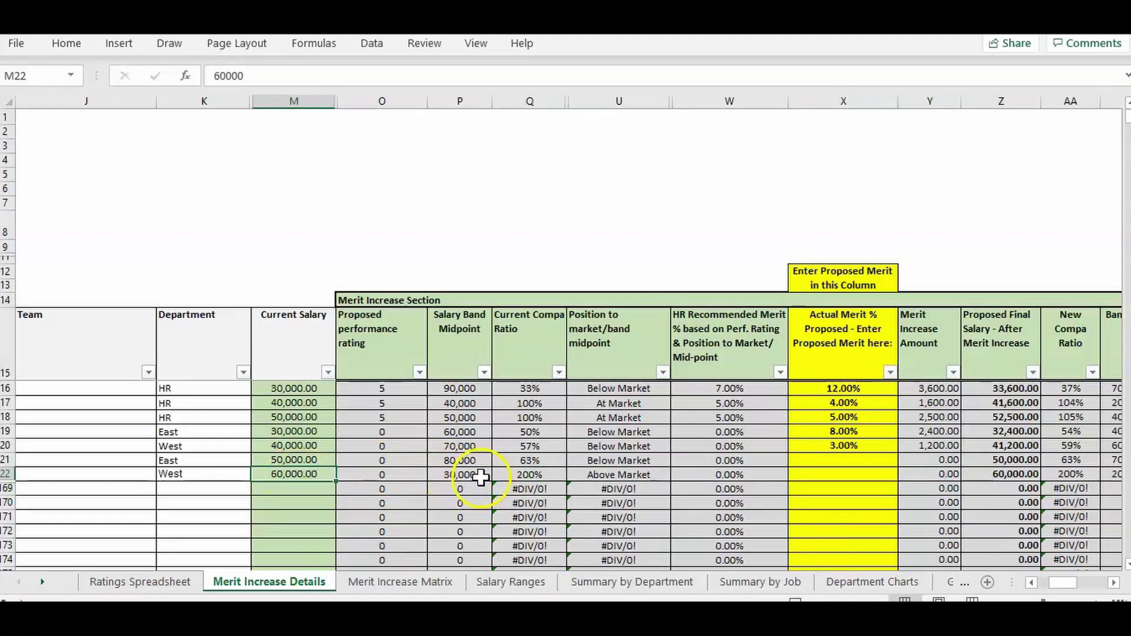
# Step: Check the midpoints on the Salary Ranges sheet, and select the HR Recommended Merit % heading on Merit Increase Details
pyautogui.click(519, 583)
pyautogui.write('30,000 40,000 50,000 60,000 70,000 80,000 90,000')
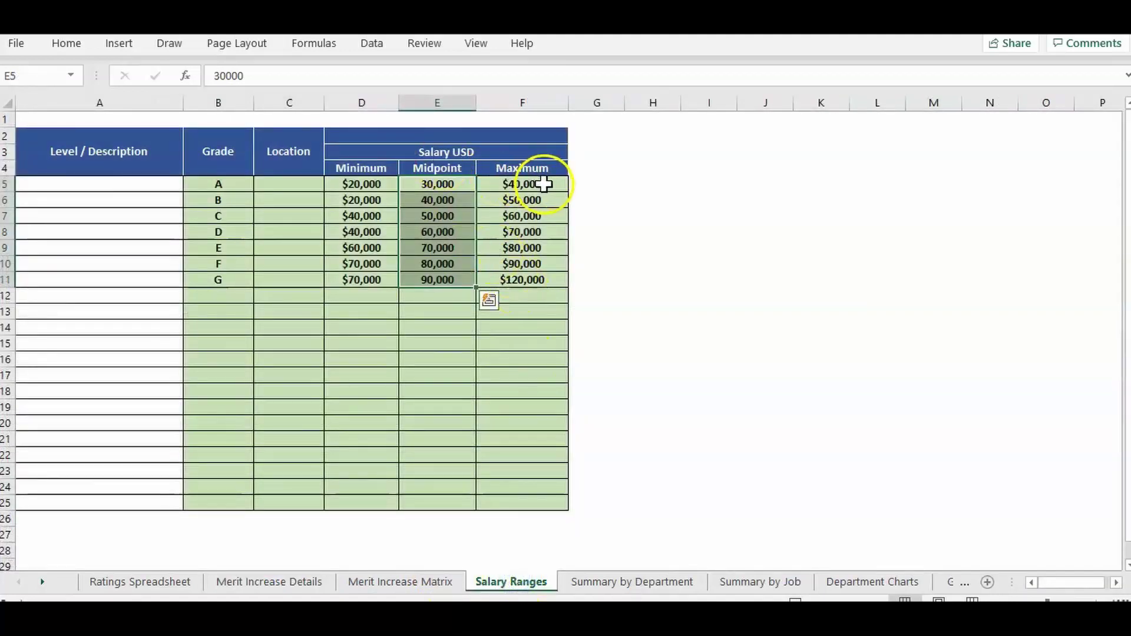
pyautogui.click(262, 585)
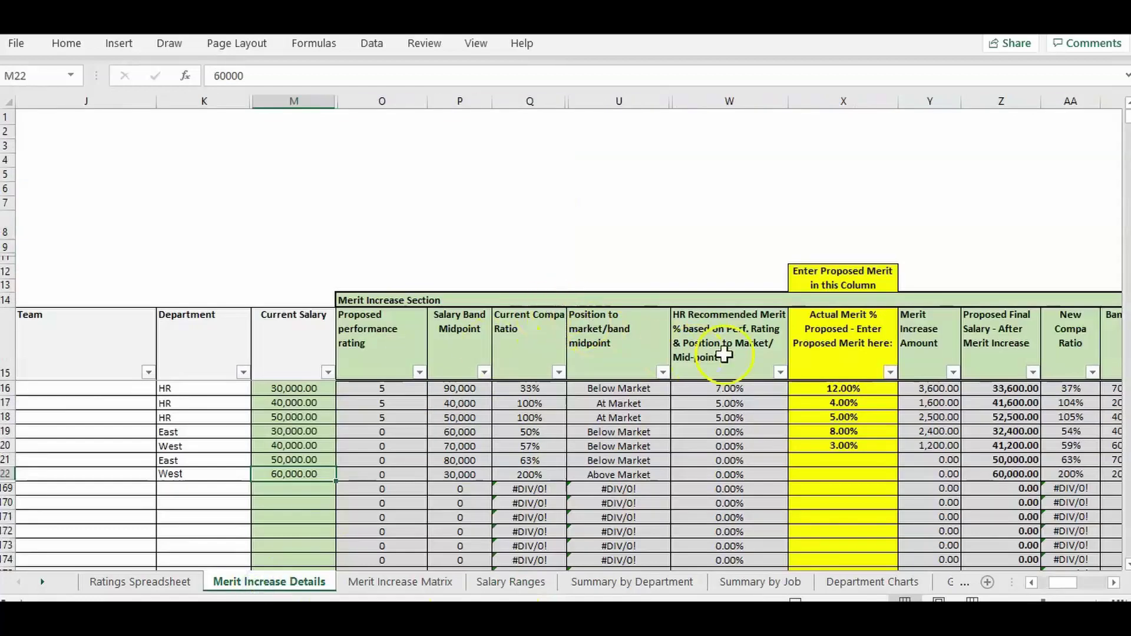
pyautogui.click(765, 323)
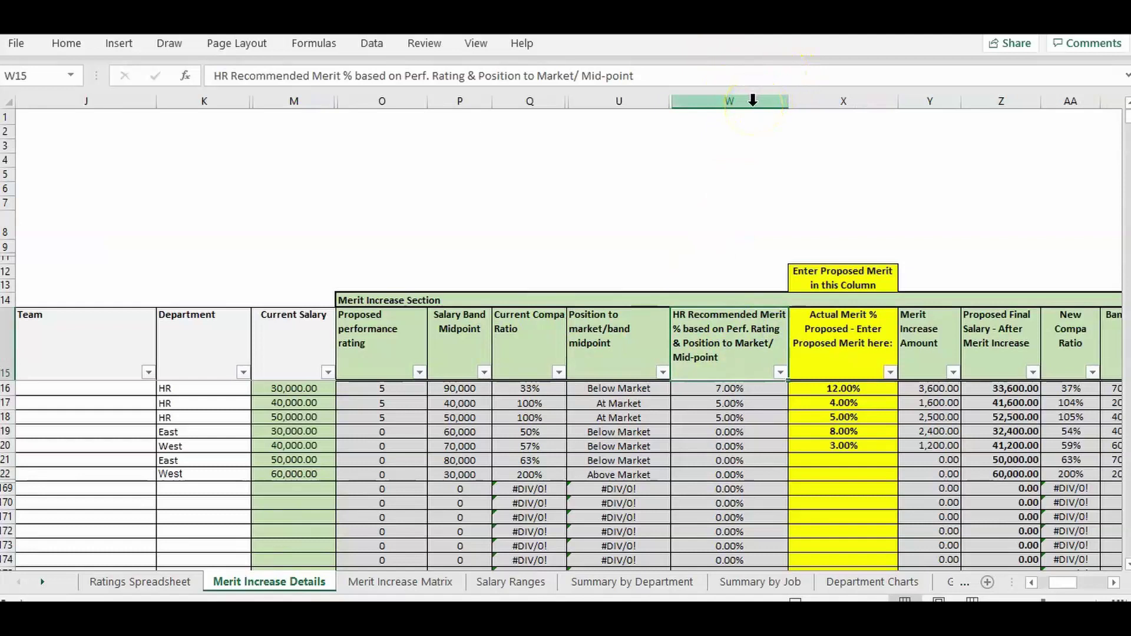
# Step: Examine the rating 5 percentages for Below, Within and Above Market in Chart 2 of the Merit Increase Matrix sheet
pyautogui.click(400, 585)
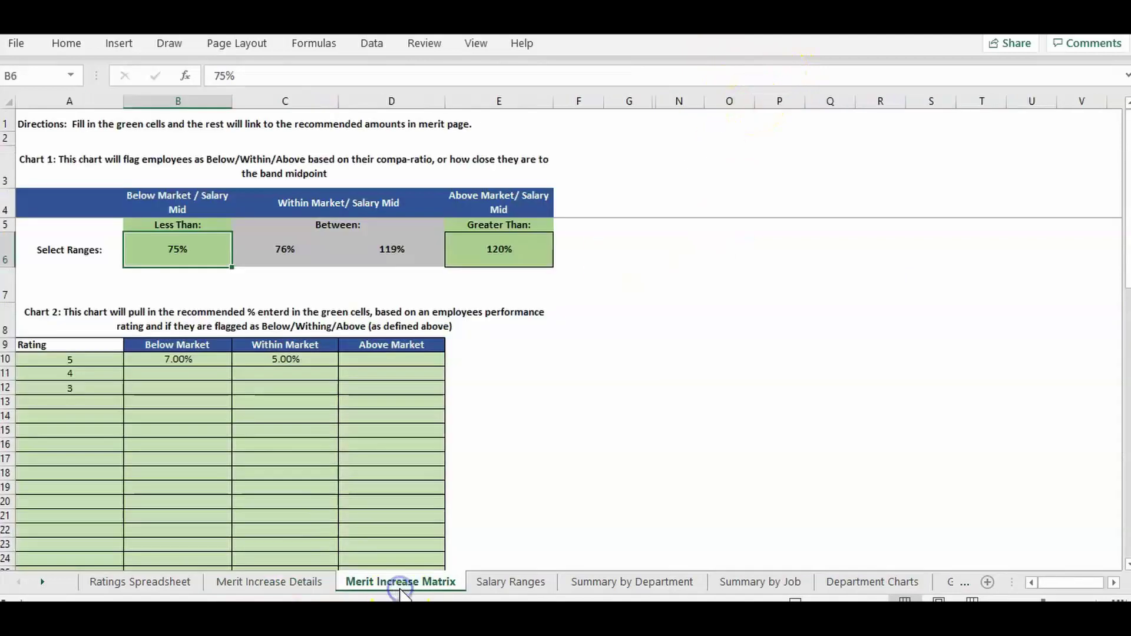
pyautogui.click(177, 346)
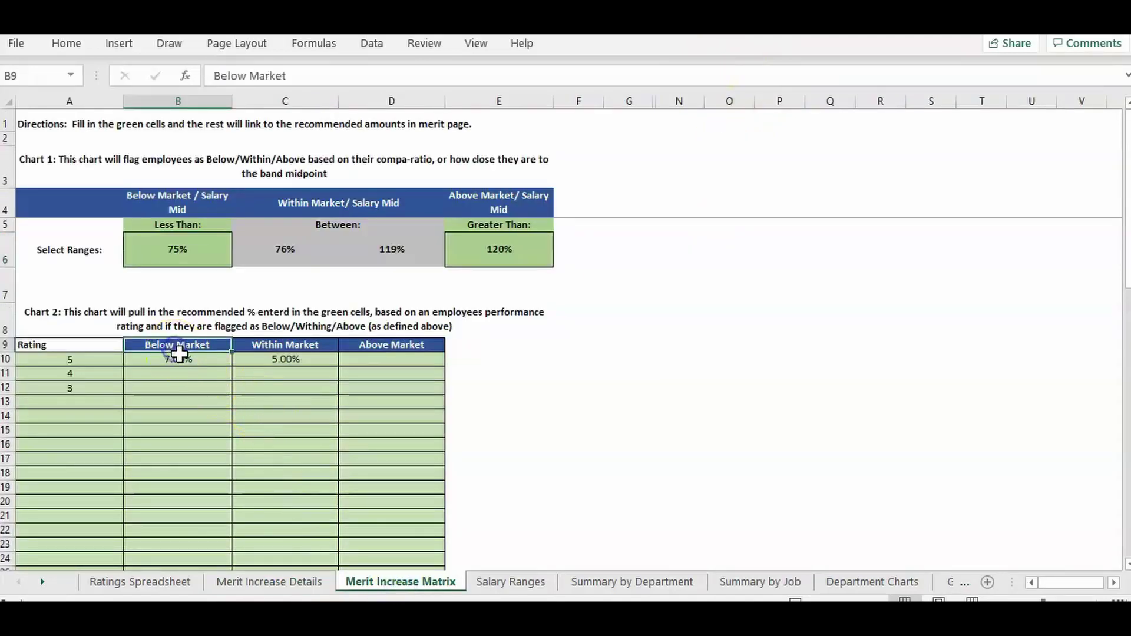
pyautogui.click(175, 360)
pyautogui.click(182, 373)
pyautogui.click(223, 357)
pyautogui.moveTo(282, 364); pyautogui.dragTo(379, 364)
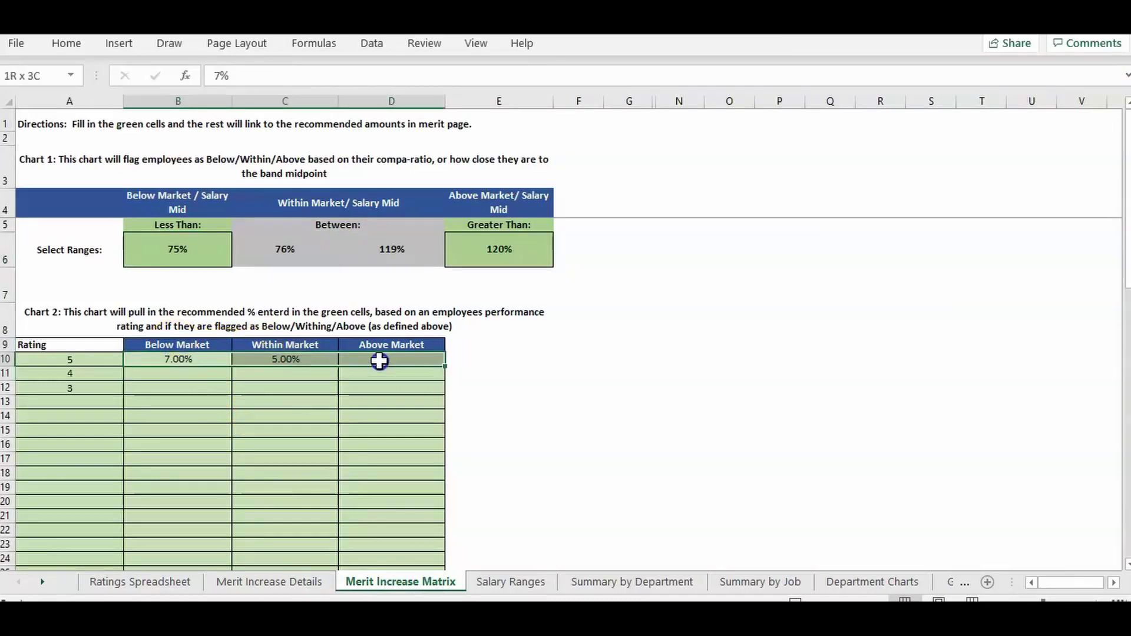
pyautogui.click(379, 361)
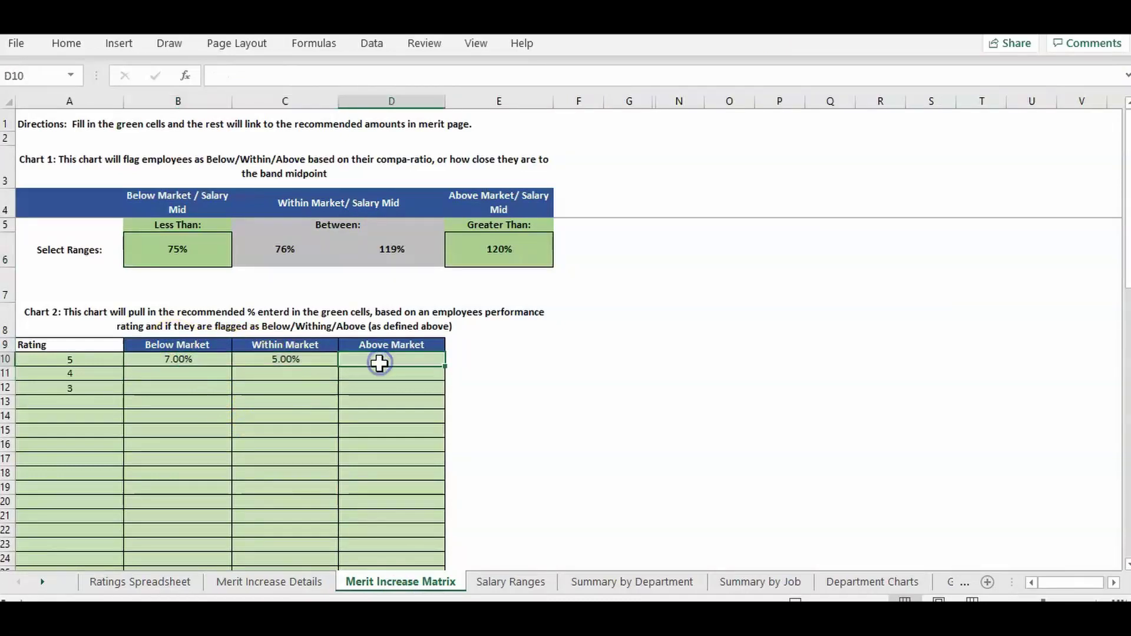
# Step: Compare the rating 5 and rating 3 rows with their Above Market cells in Chart 2, and select the percentage grid B10:D17
pyautogui.click(79, 360)
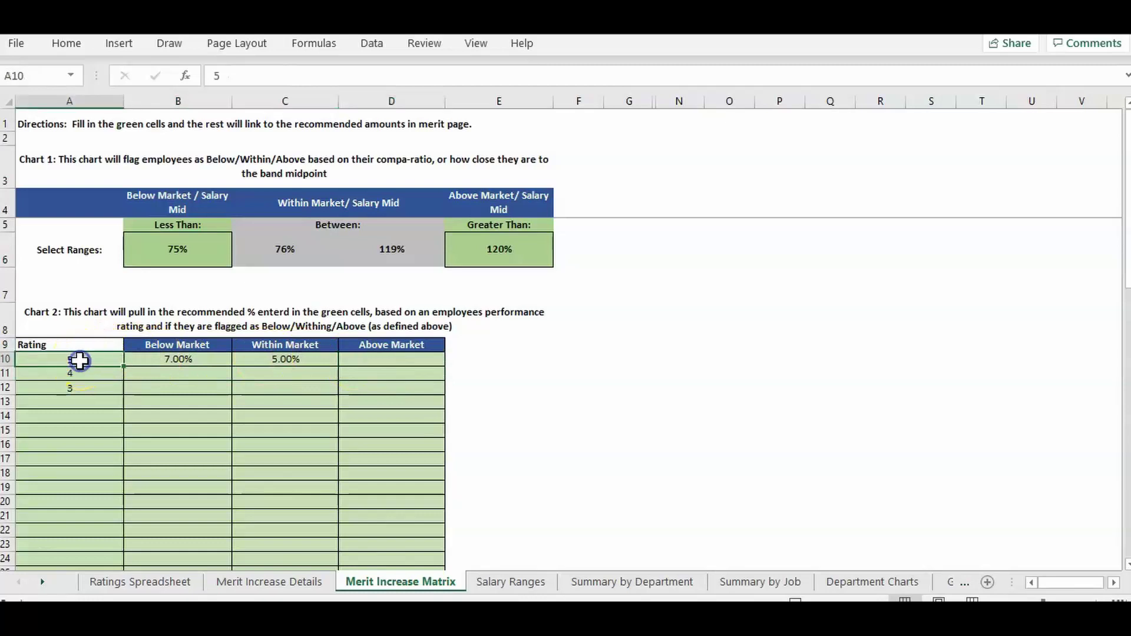
pyautogui.click(425, 361)
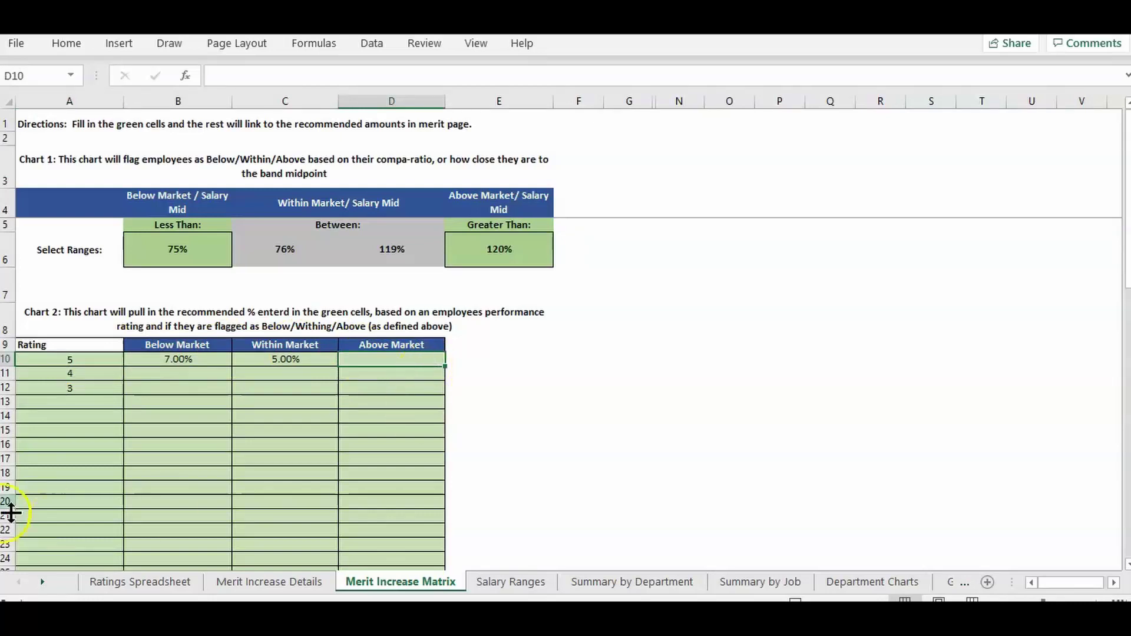
pyautogui.click(83, 392)
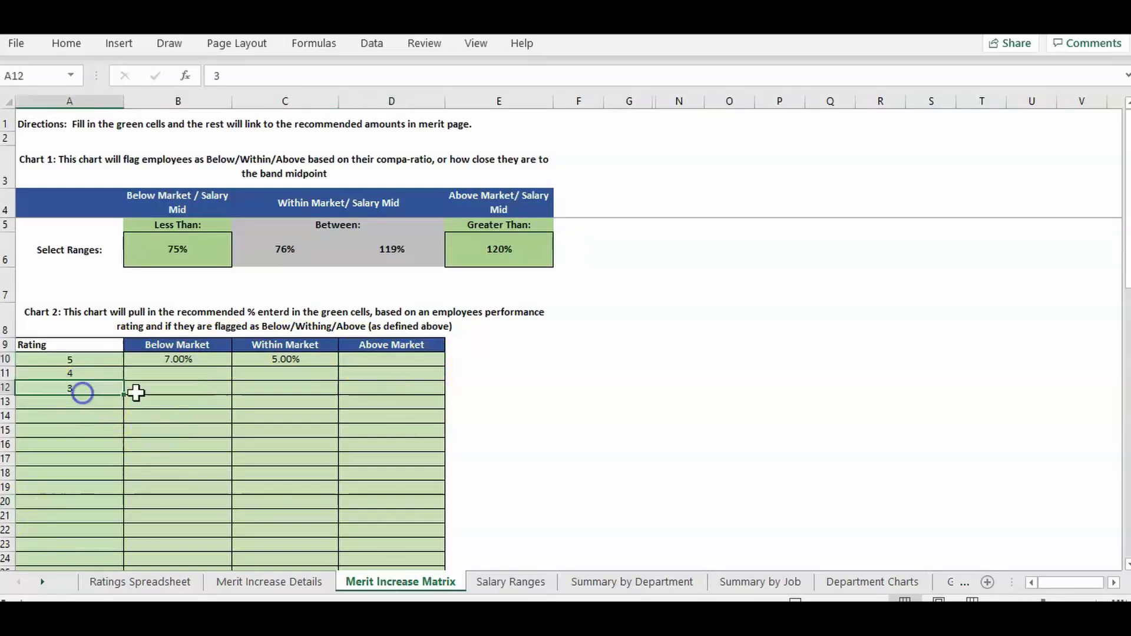
pyautogui.click(369, 387)
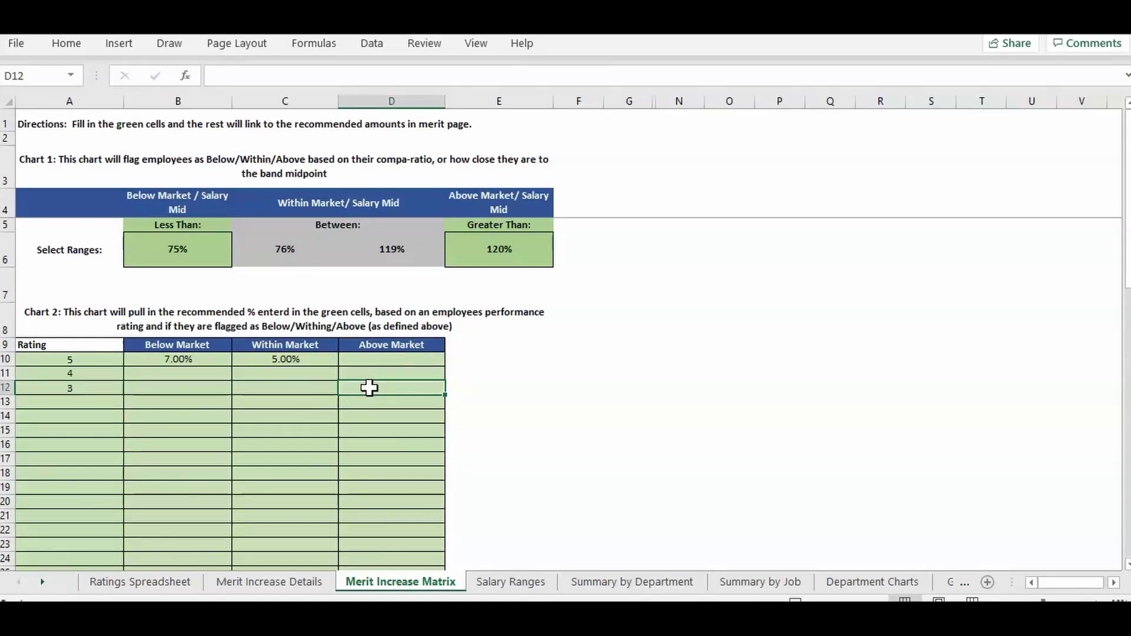
pyautogui.moveTo(194, 356); pyautogui.dragTo(414, 461)
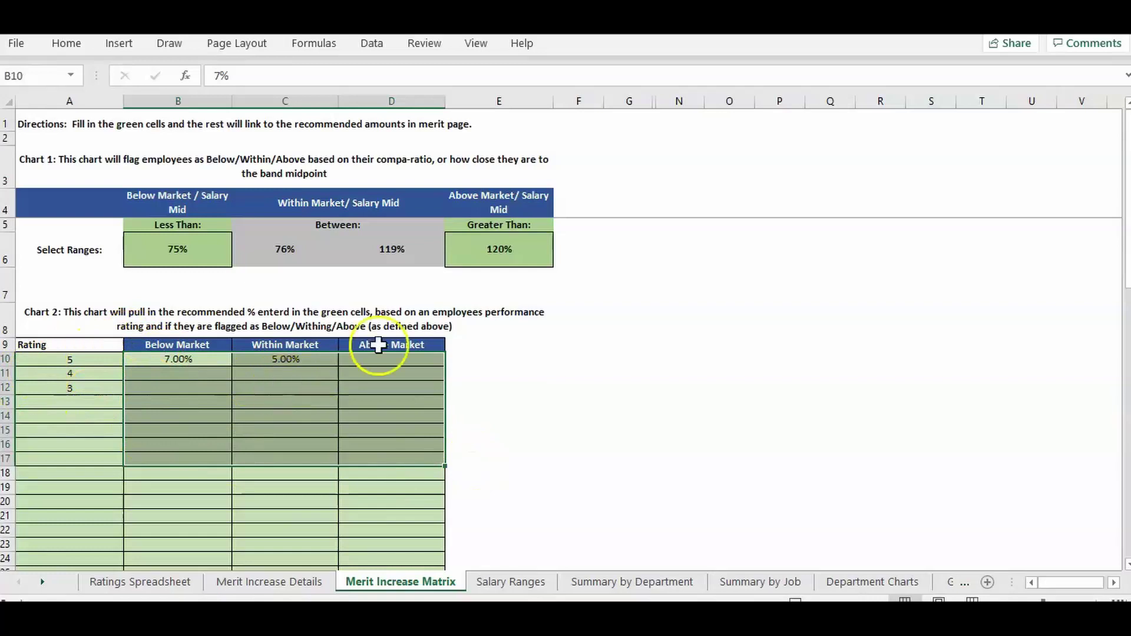
# Step: Check the Salary Ranges sheet, and go through the Merit Increase Details headings from HR Recommended Merit % to Band Max
pyautogui.hotkey('ctrl', 'pagedown')
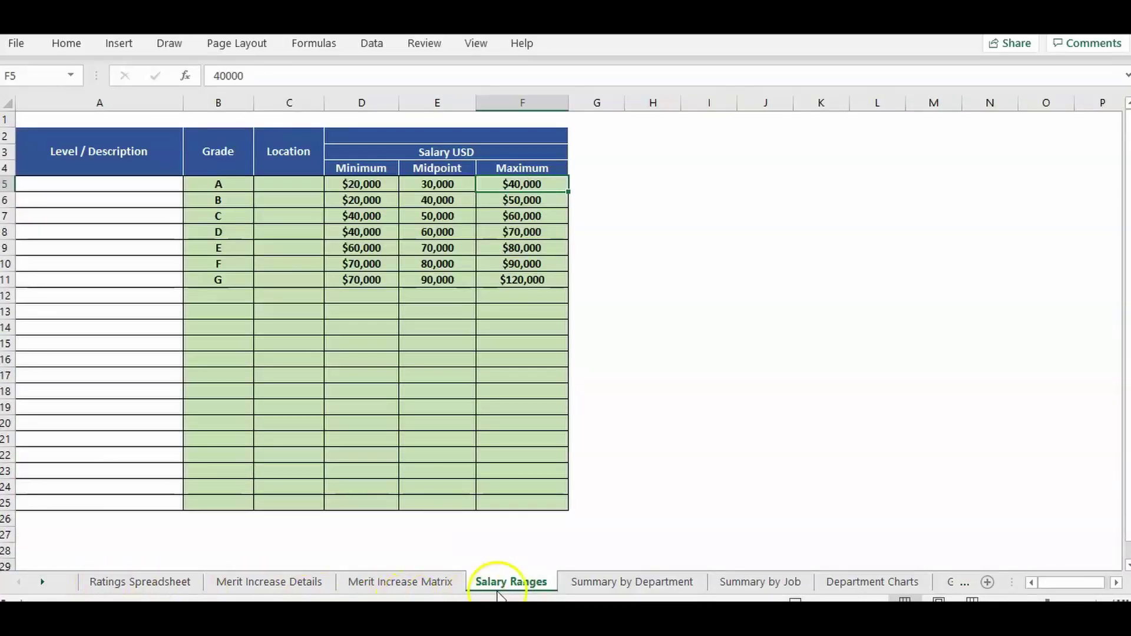
pyautogui.click(245, 583)
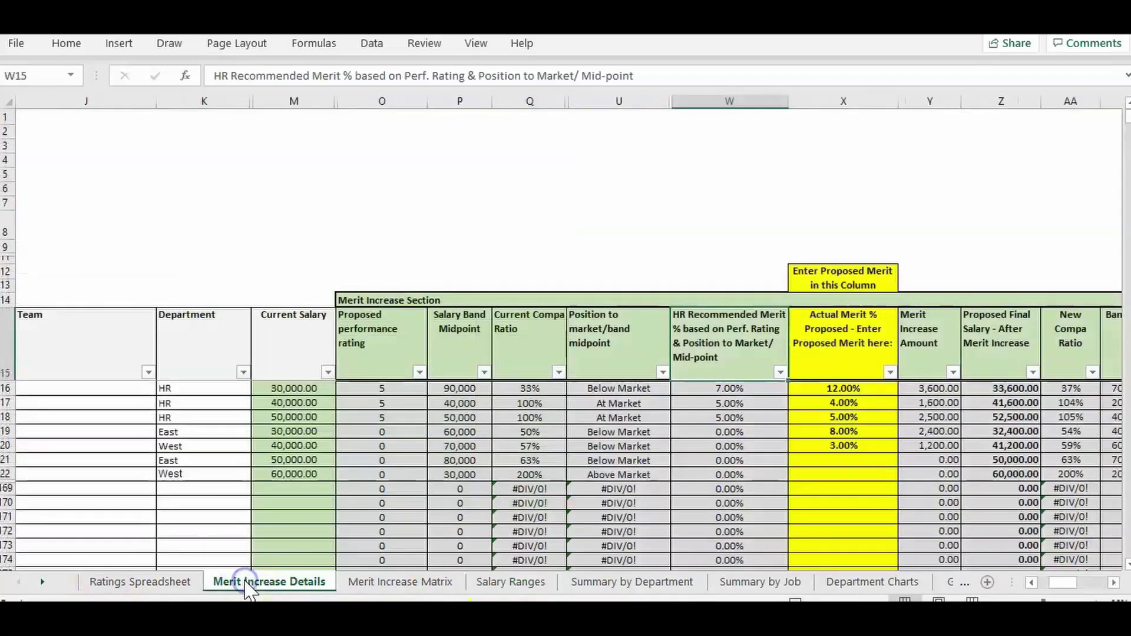
pyautogui.press('Left')
pyautogui.press('Right')
pyautogui.press('Right')
pyautogui.press('Right')
pyautogui.press('Right')
pyautogui.press('Right')
pyautogui.press('Right')
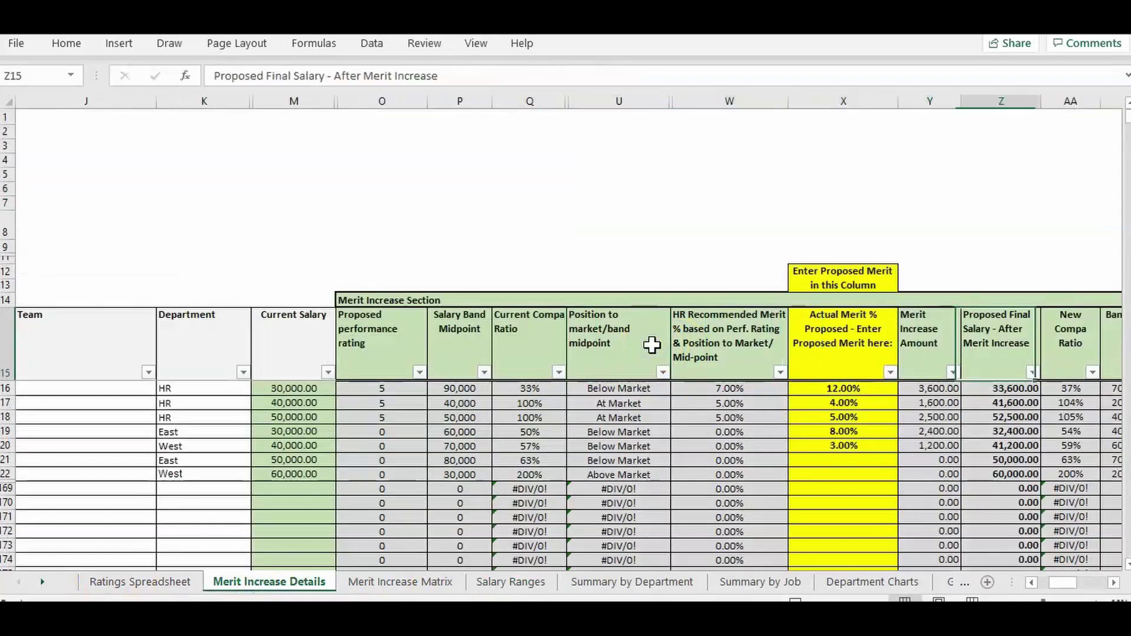
pyautogui.press('Right')
pyautogui.press('Right')
pyautogui.press('Right')
pyautogui.press('Left')
pyautogui.press('Left')
pyautogui.press('Left')
pyautogui.press('Left')
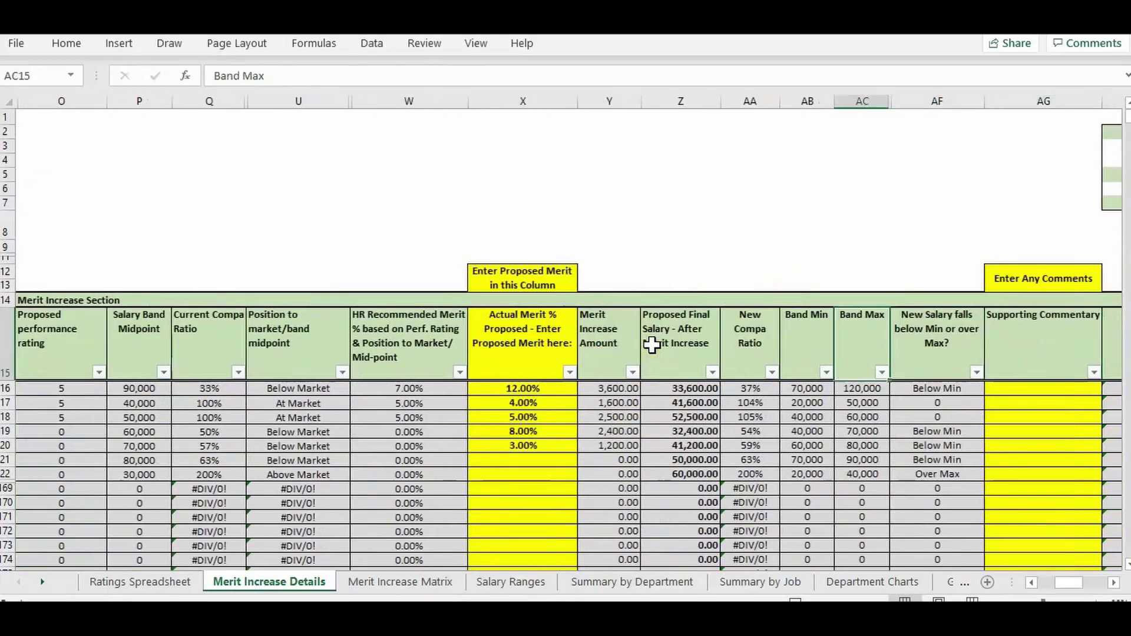
# Step: Examine the Actual Merit % Proposed cells in rows 16 to 21 and the HR Recommended Merit % formula in row 19
pyautogui.press('Left')
pyautogui.press('Left')
pyautogui.press('Down')
pyautogui.press('Down')
pyautogui.press('Left')
pyautogui.press('Down')
pyautogui.press('Down')
pyautogui.press('Down')
pyautogui.press('Down')
pyautogui.press('Up')
pyautogui.press('Up')
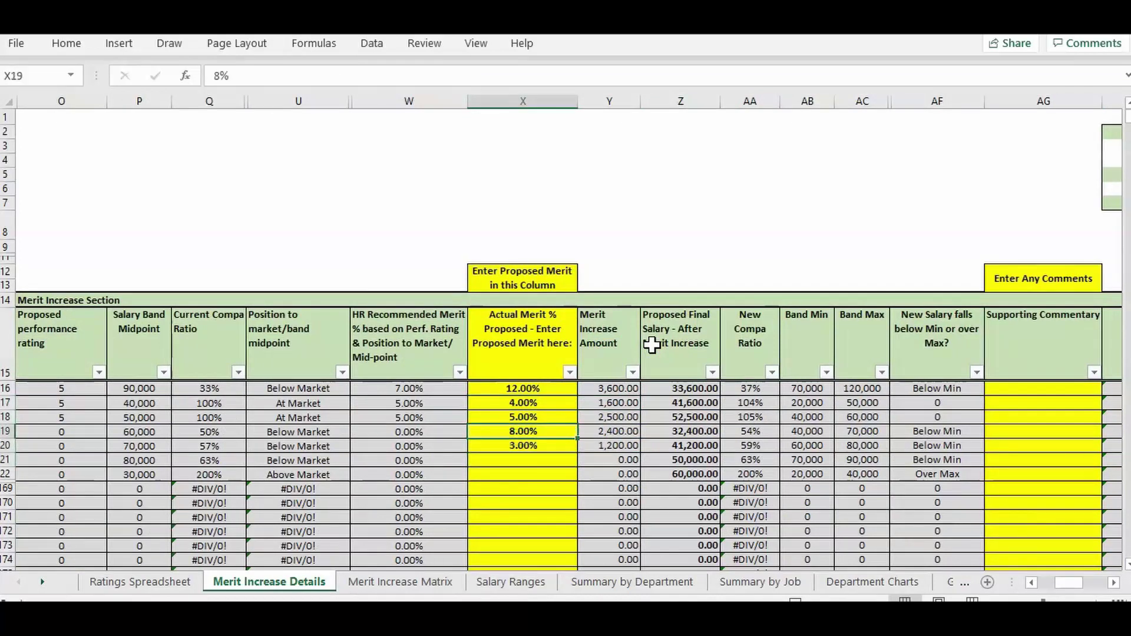
pyautogui.press('Left')
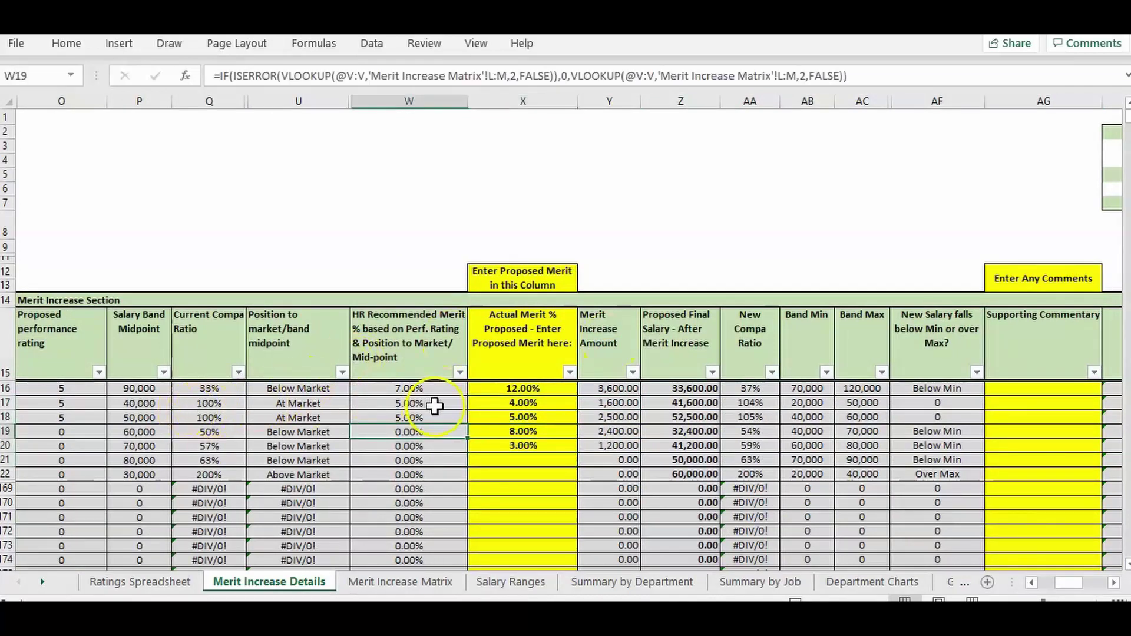
pyautogui.click(538, 403)
pyautogui.click(547, 388)
pyautogui.click(547, 458)
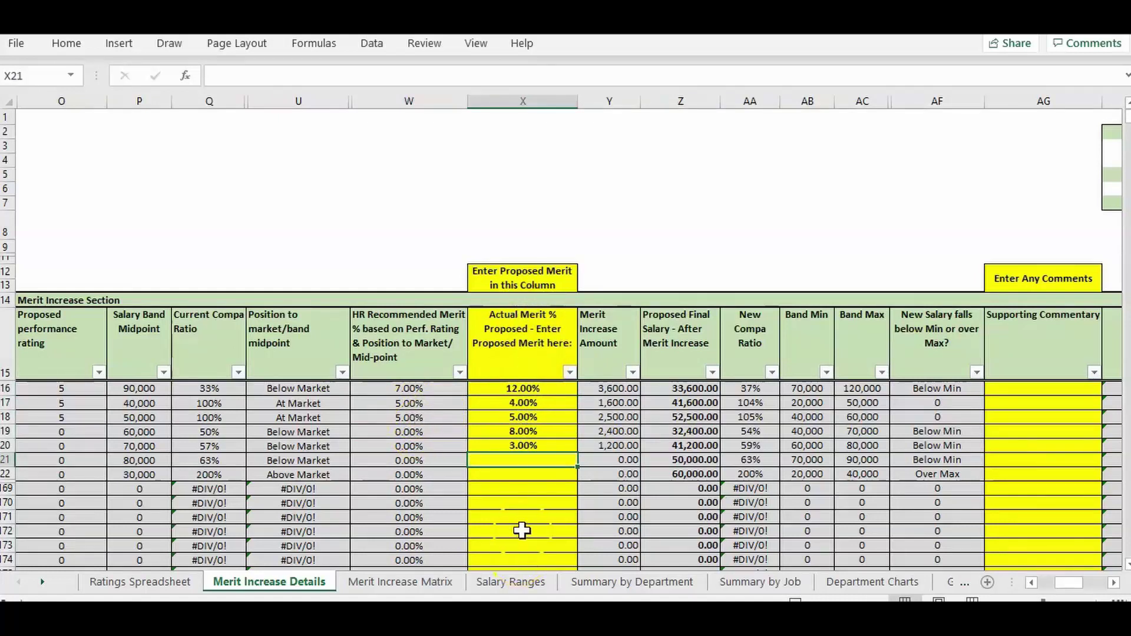
# Step: Examine the New Base Salary and Remaining Budget figures in the Merit Review 2021 summary at the start of Merit Increase Details
pyautogui.click(117, 197)
pyautogui.press('Left')
pyautogui.press('Home')
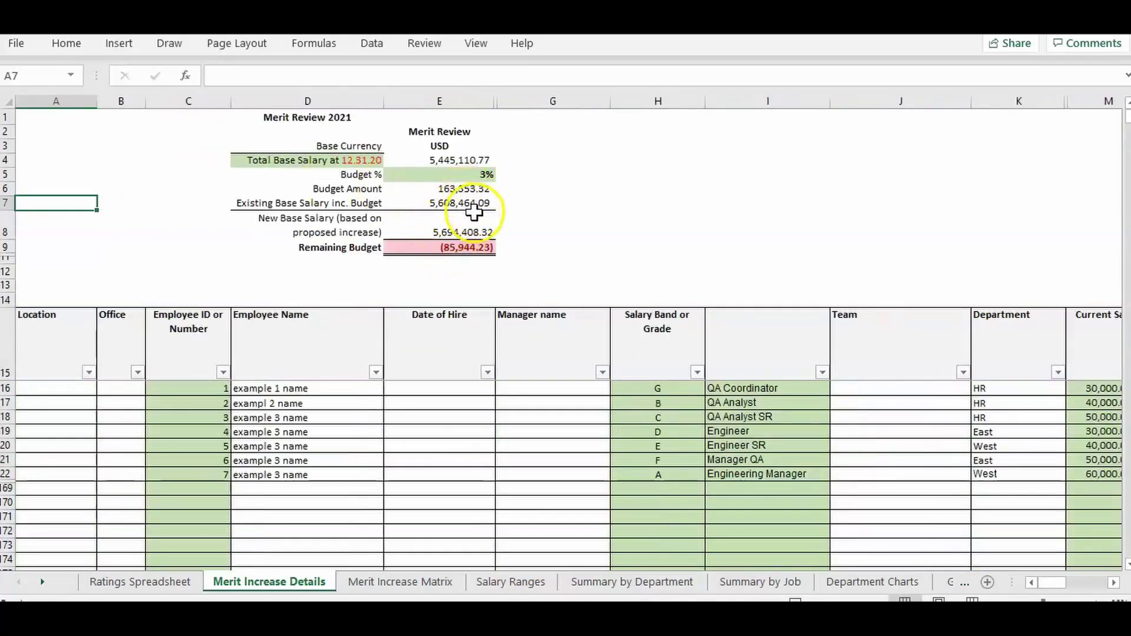
pyautogui.click(701, 249)
pyautogui.click(371, 227)
pyautogui.click(465, 221)
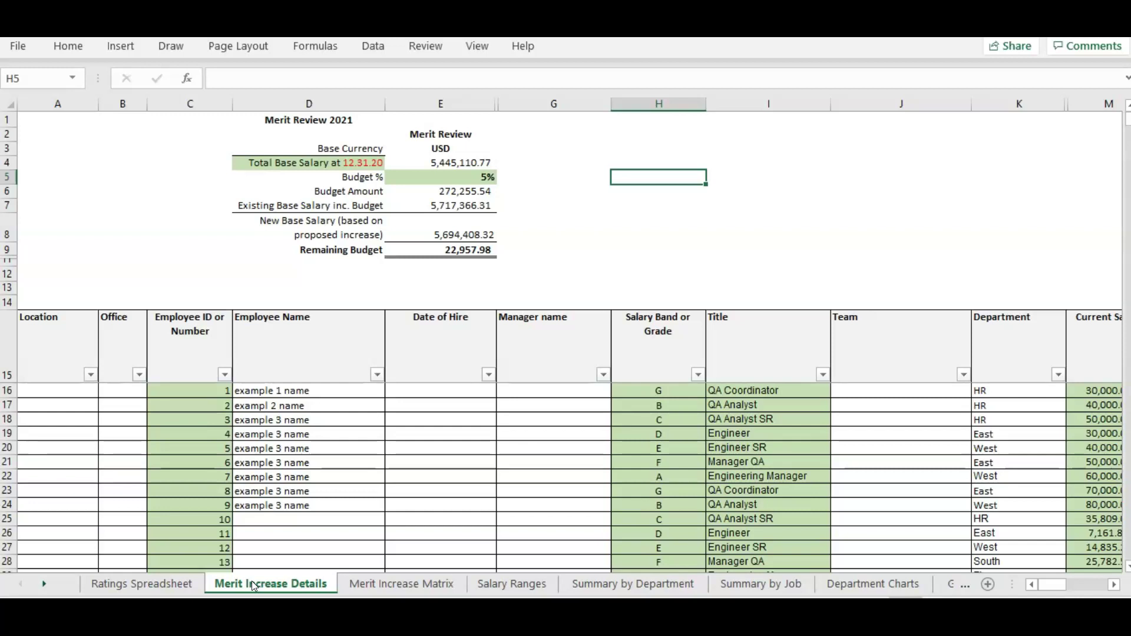
# Step: Review the Salary Ranges, Merit Increase Matrix and Merit Increase Details sheets, and view the male increase stats on Summary by Job
pyautogui.click(136, 584)
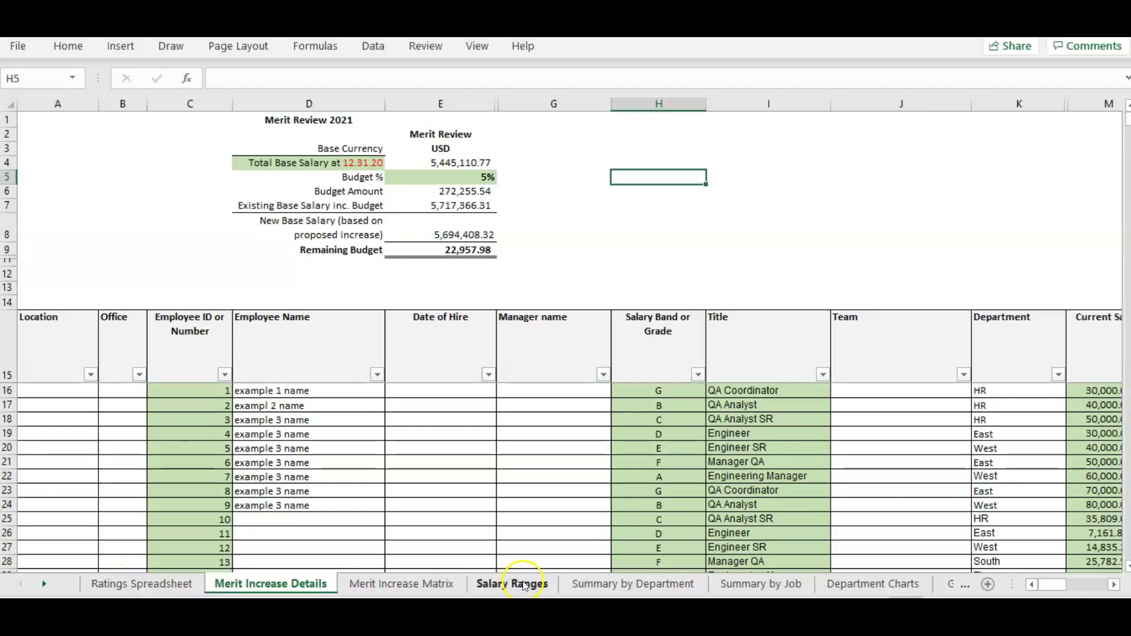
pyautogui.click(494, 587)
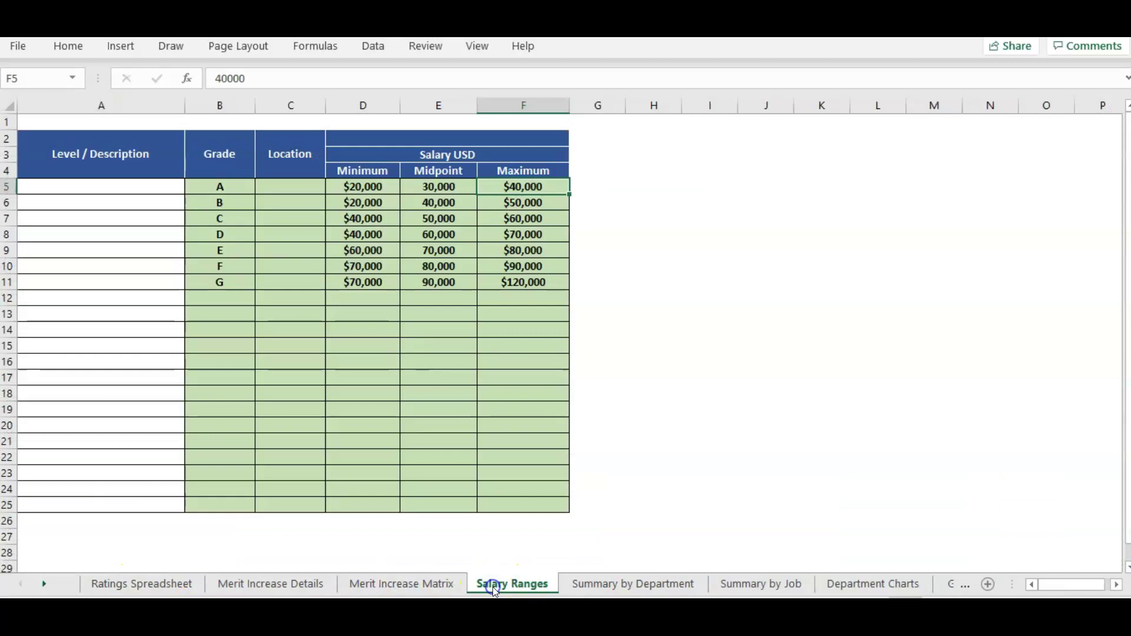
pyautogui.click(431, 586)
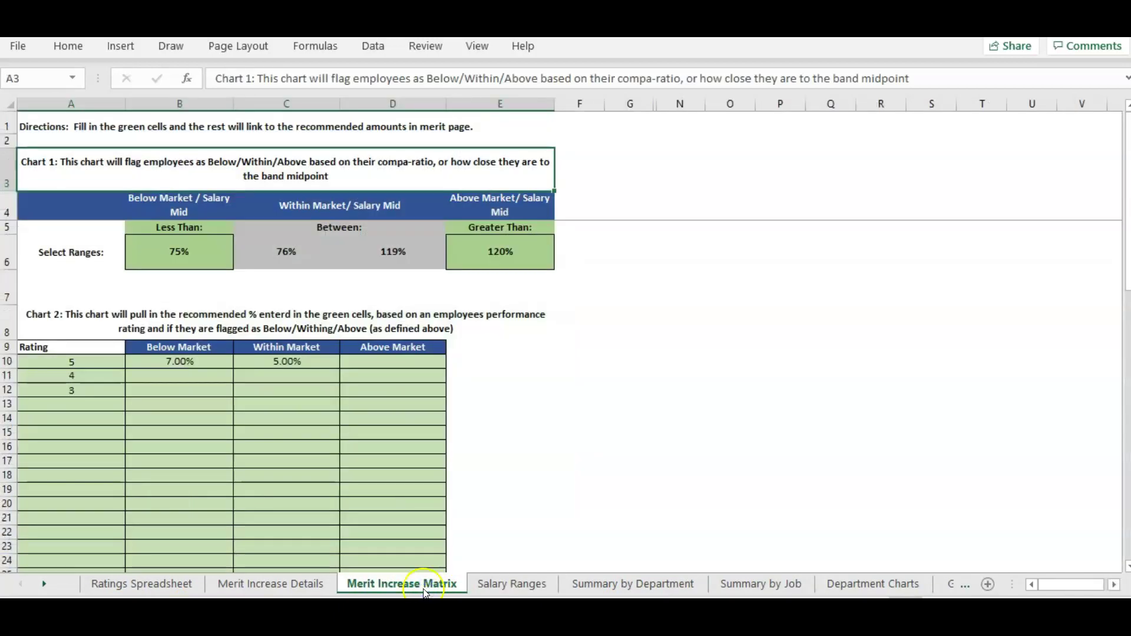
pyautogui.click(306, 584)
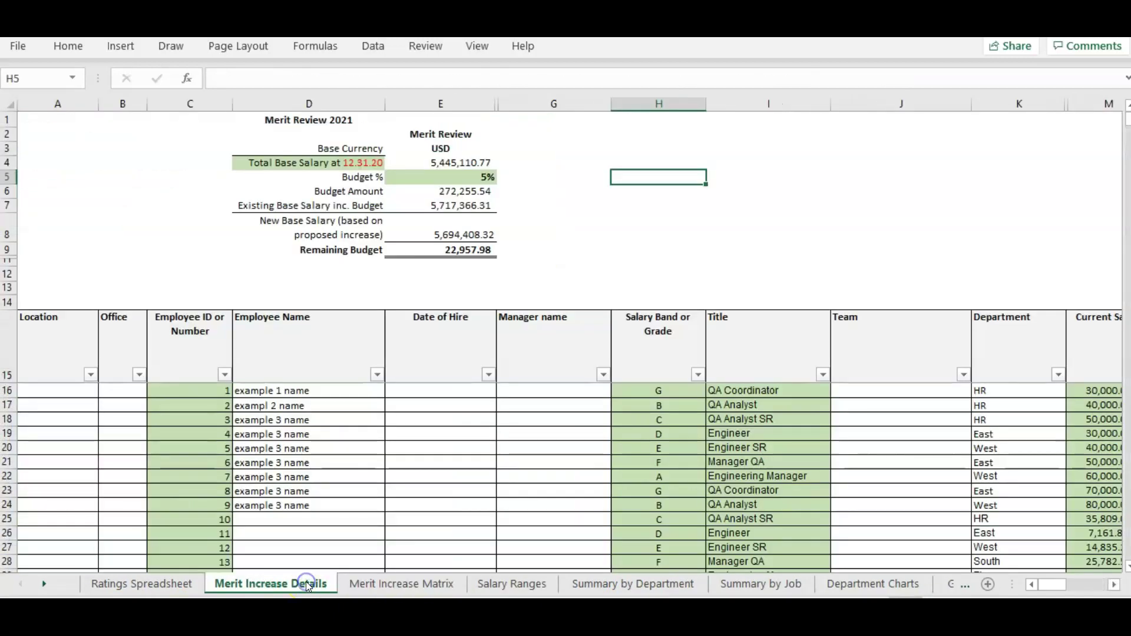
pyautogui.click(664, 584)
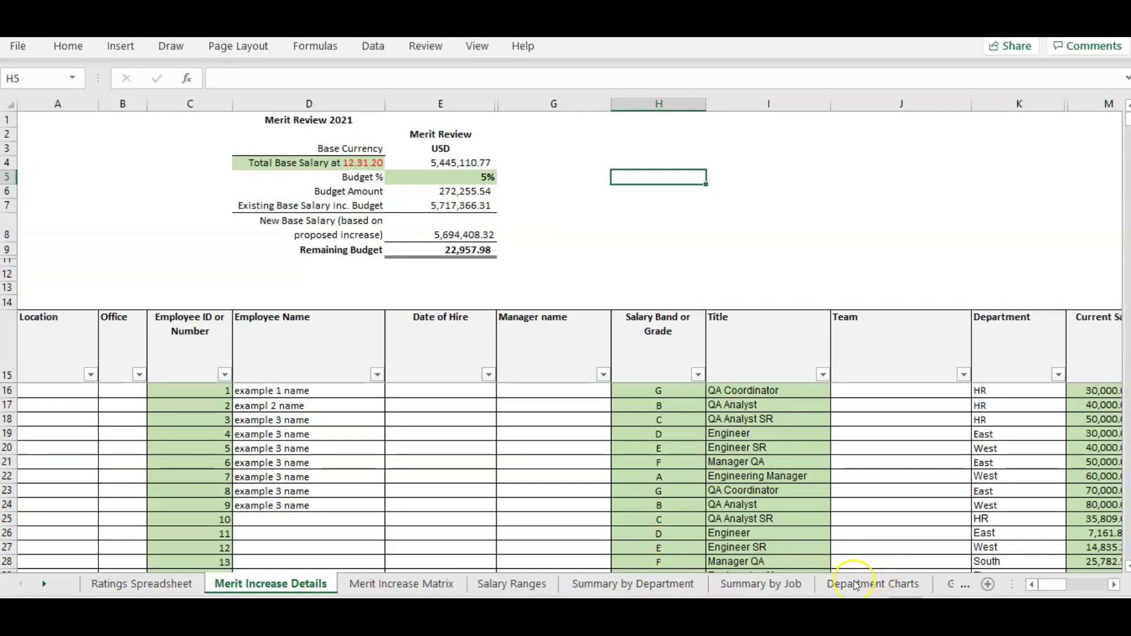
pyautogui.click(793, 592)
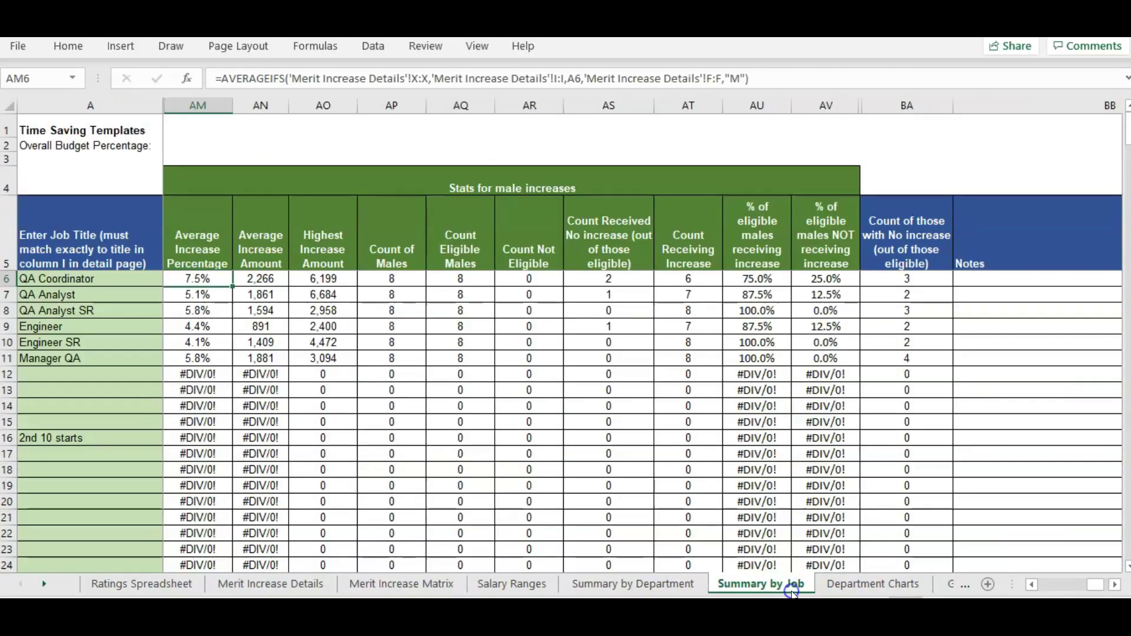
# Step: Review the charts on the Department Charts, Job Charts-1st 10 and Job-Gender Analysis sheets, and return to Department Charts
pyautogui.click(837, 584)
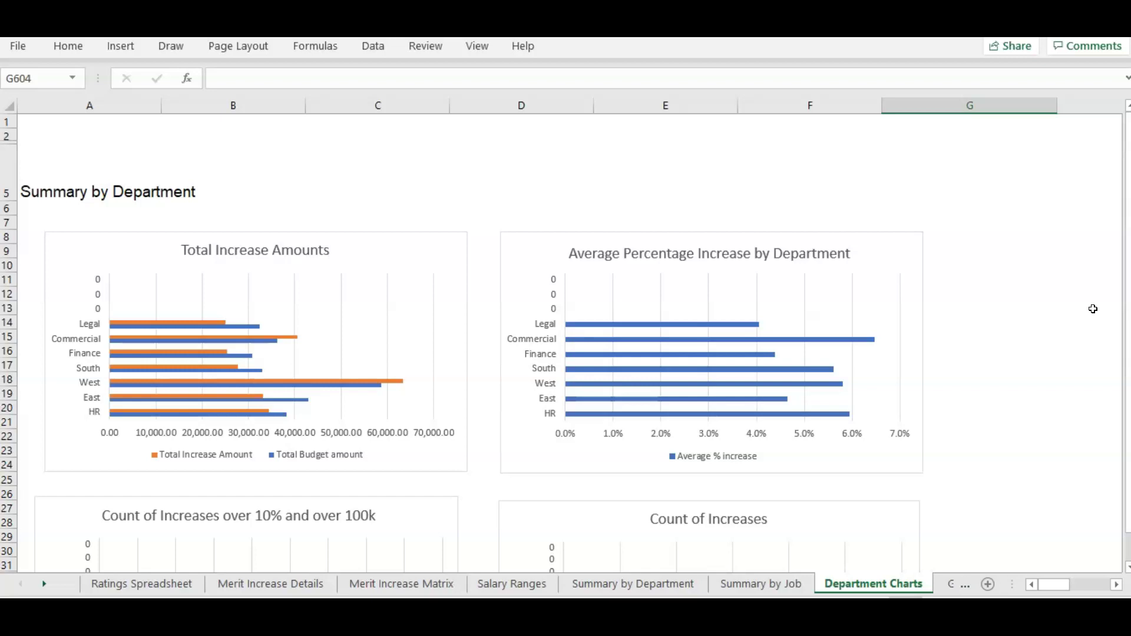
pyautogui.click(1093, 309)
pyautogui.click(43, 584)
pyautogui.click(612, 554)
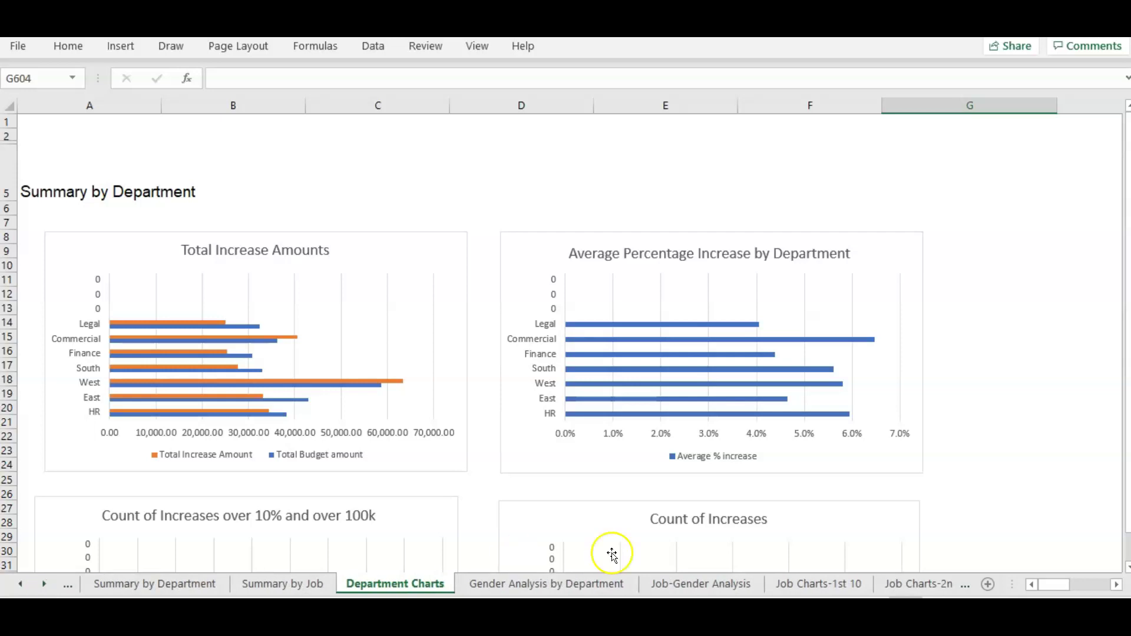
pyautogui.click(819, 584)
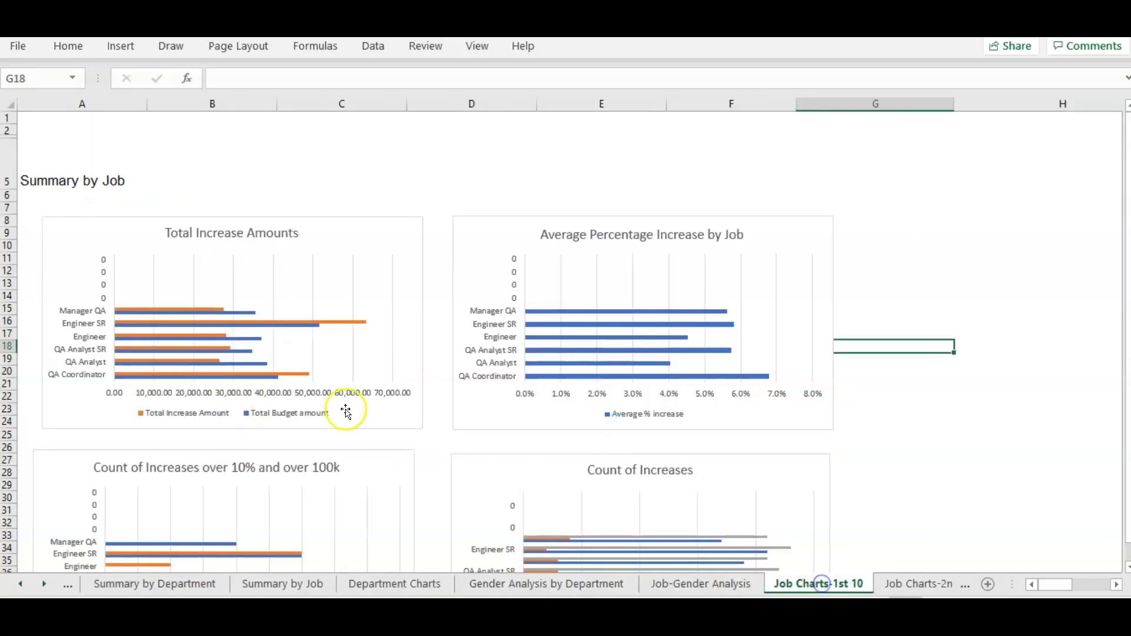
pyautogui.click(547, 584)
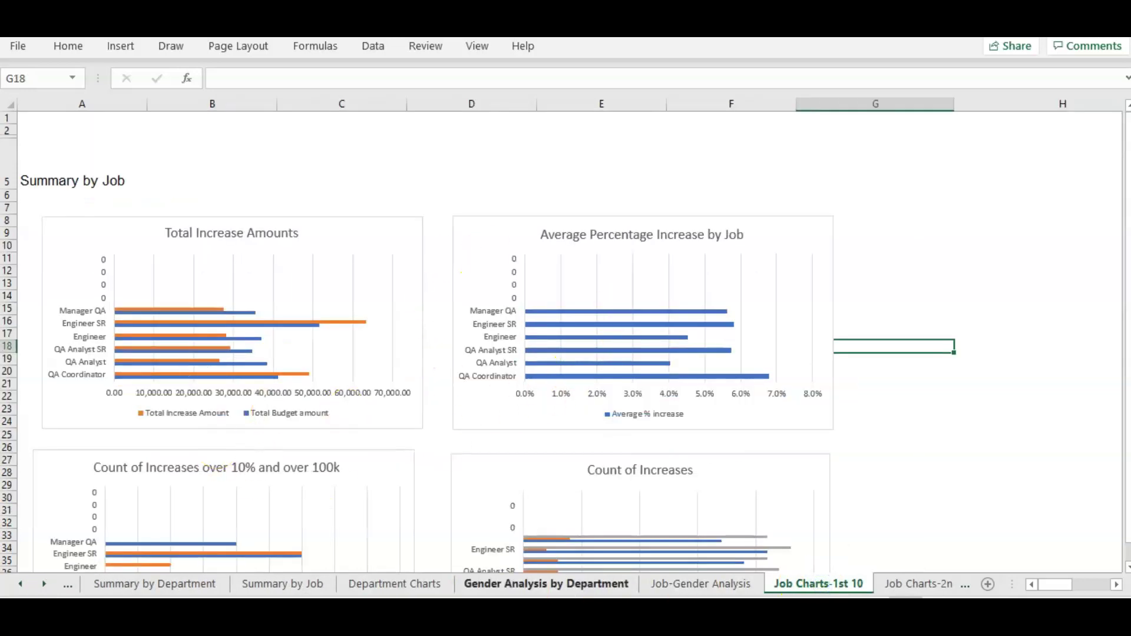
pyautogui.click(663, 585)
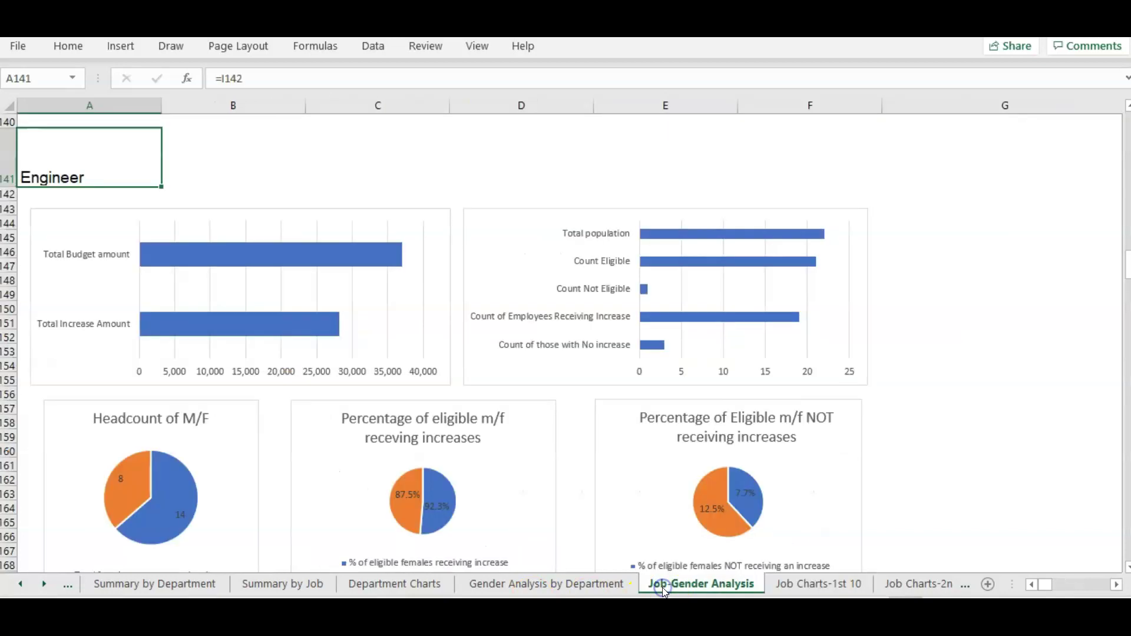
pyautogui.click(416, 583)
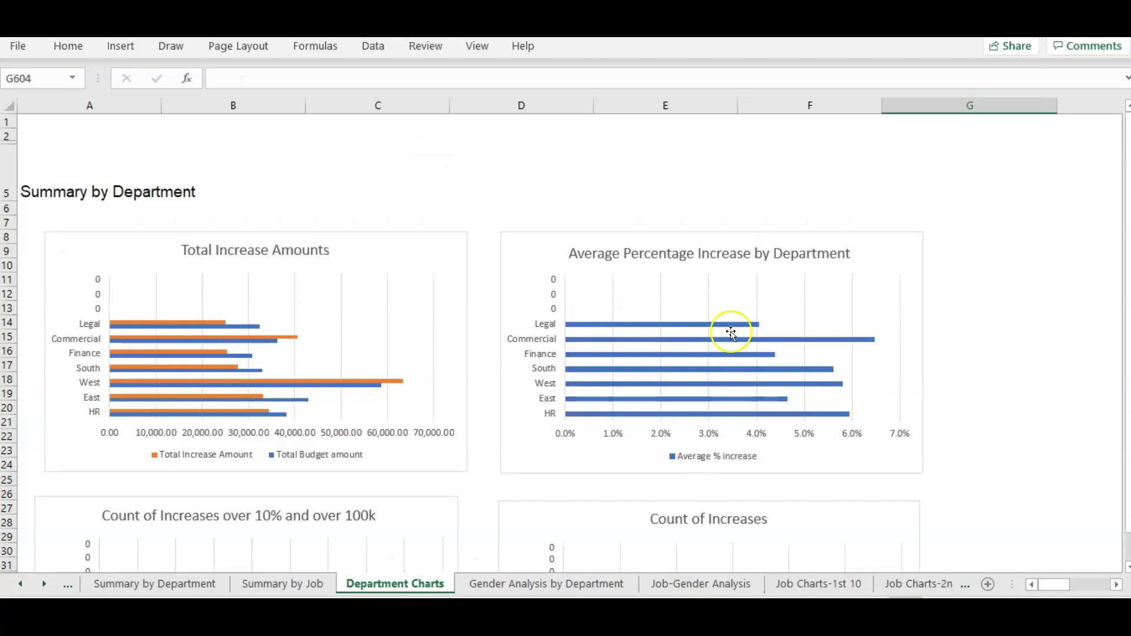
# Step: Switch to the browser and open the compensation metrics cheatsheet from the Human Resources and Compensation Freebies, reviewing its download form and description
pyautogui.moveTo(639, 331)
pyautogui.click(221, 612)
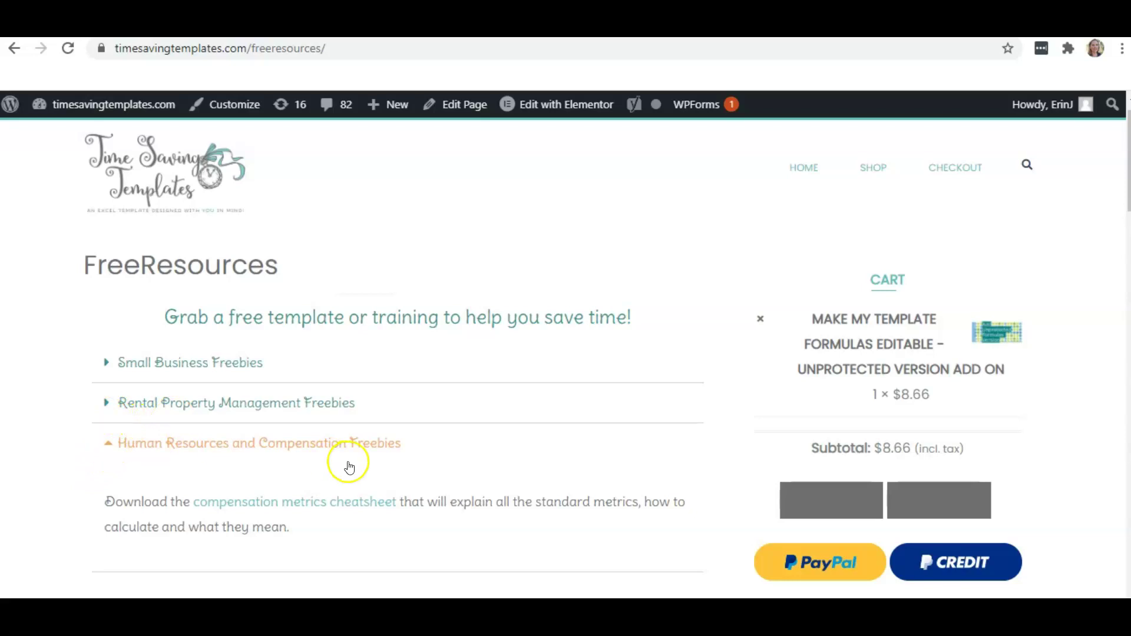
pyautogui.click(309, 505)
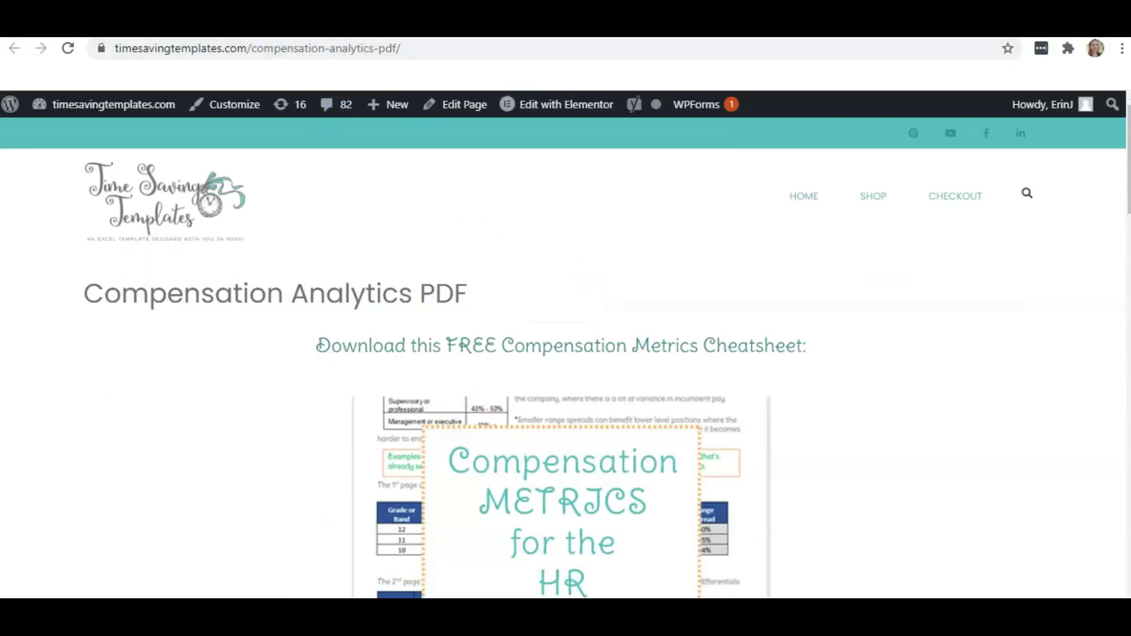
pyautogui.scroll(-4, 1113, 194)
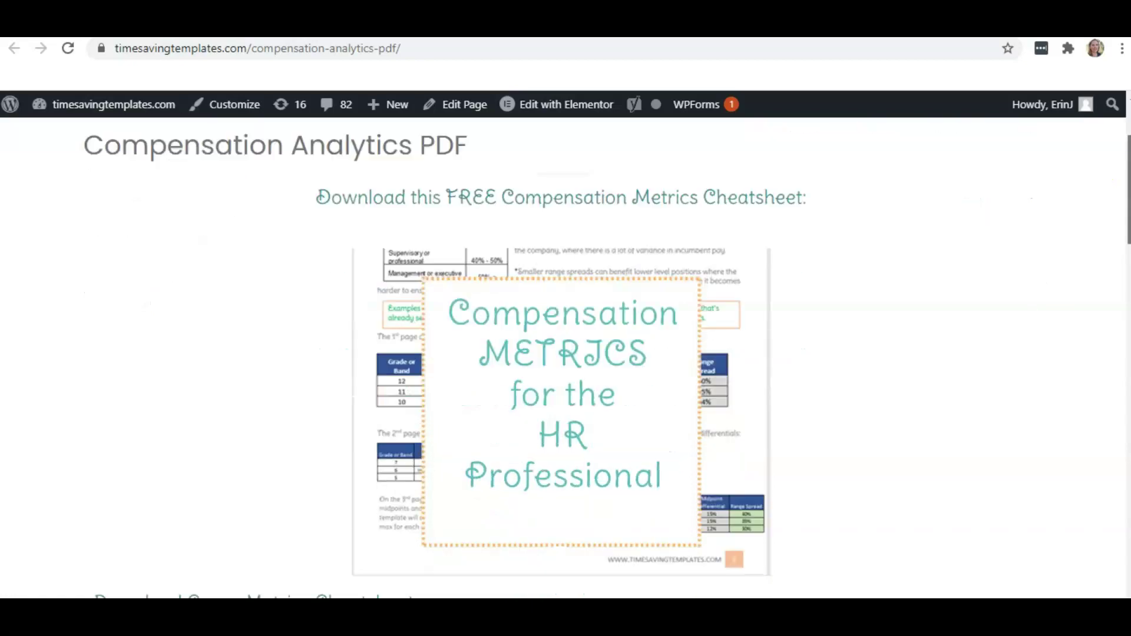
pyautogui.scroll(-10, 562, 360)
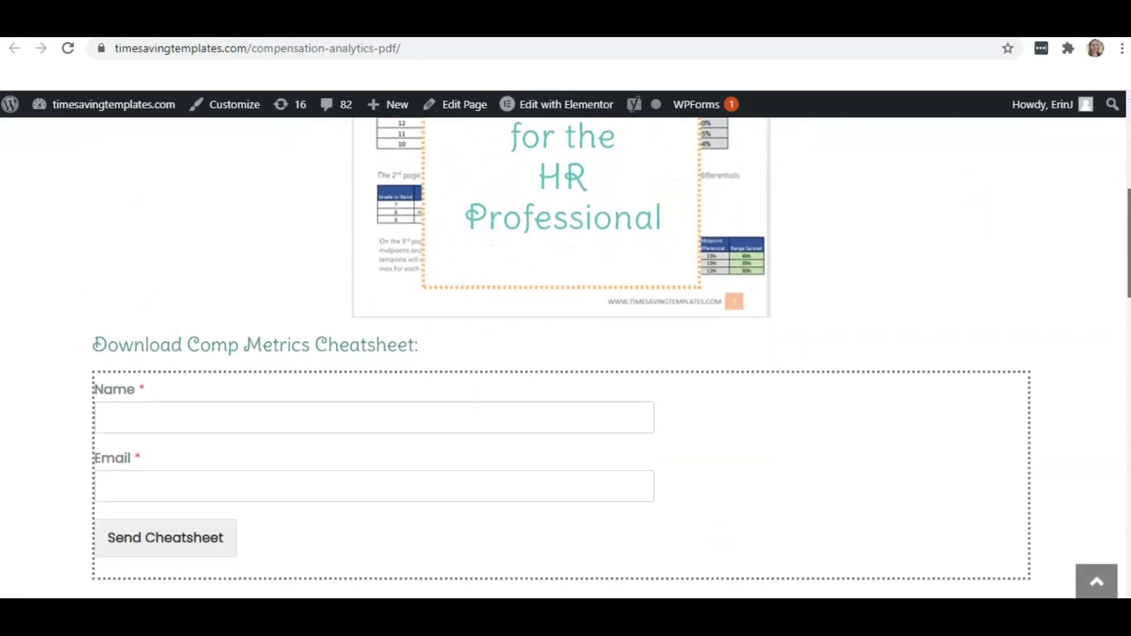
pyautogui.scroll(3, 562, 359)
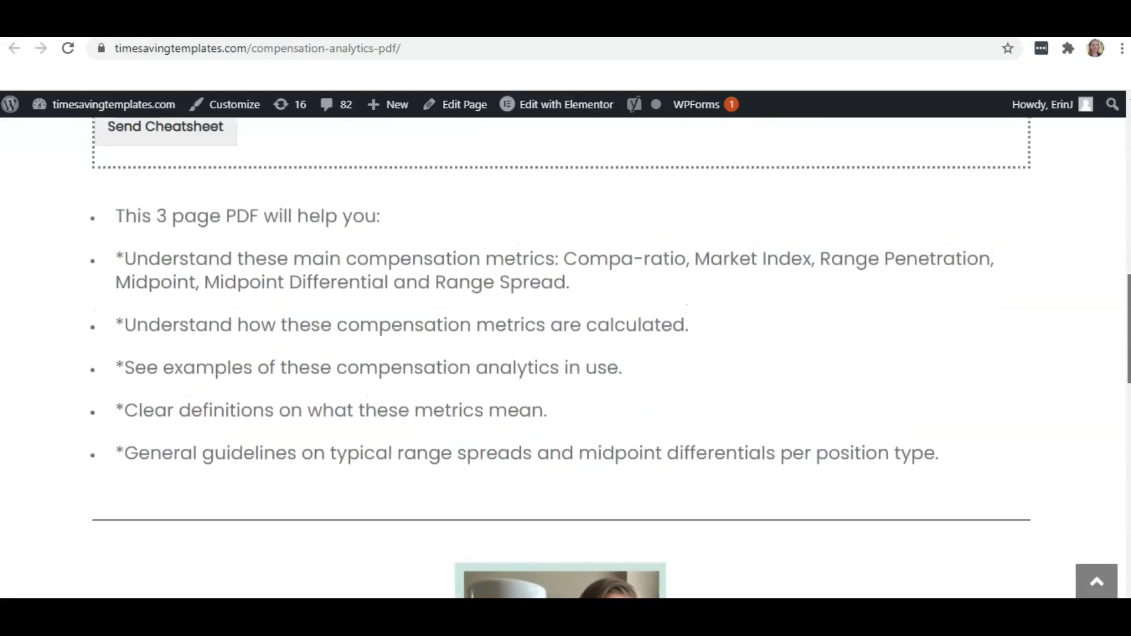